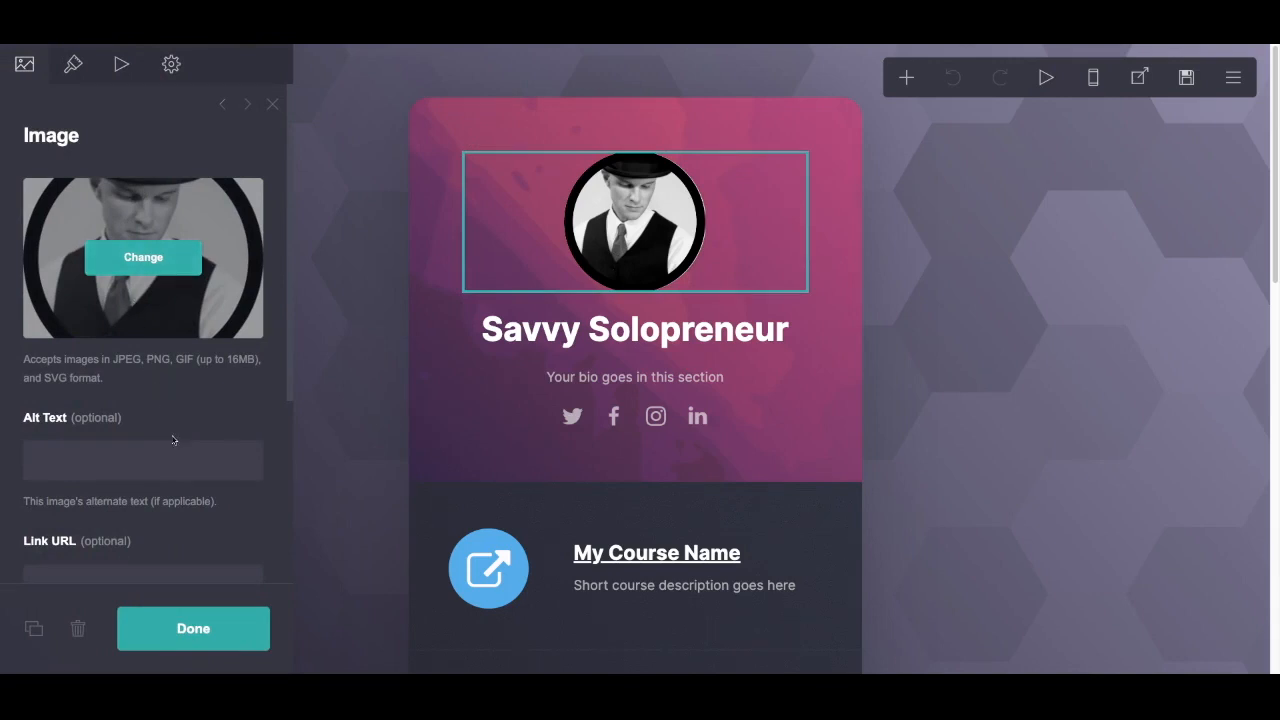
# - Try a width of 9.25 on the avatar image and set it back to 10.625
pyautogui.scroll(-4, 172, 434)
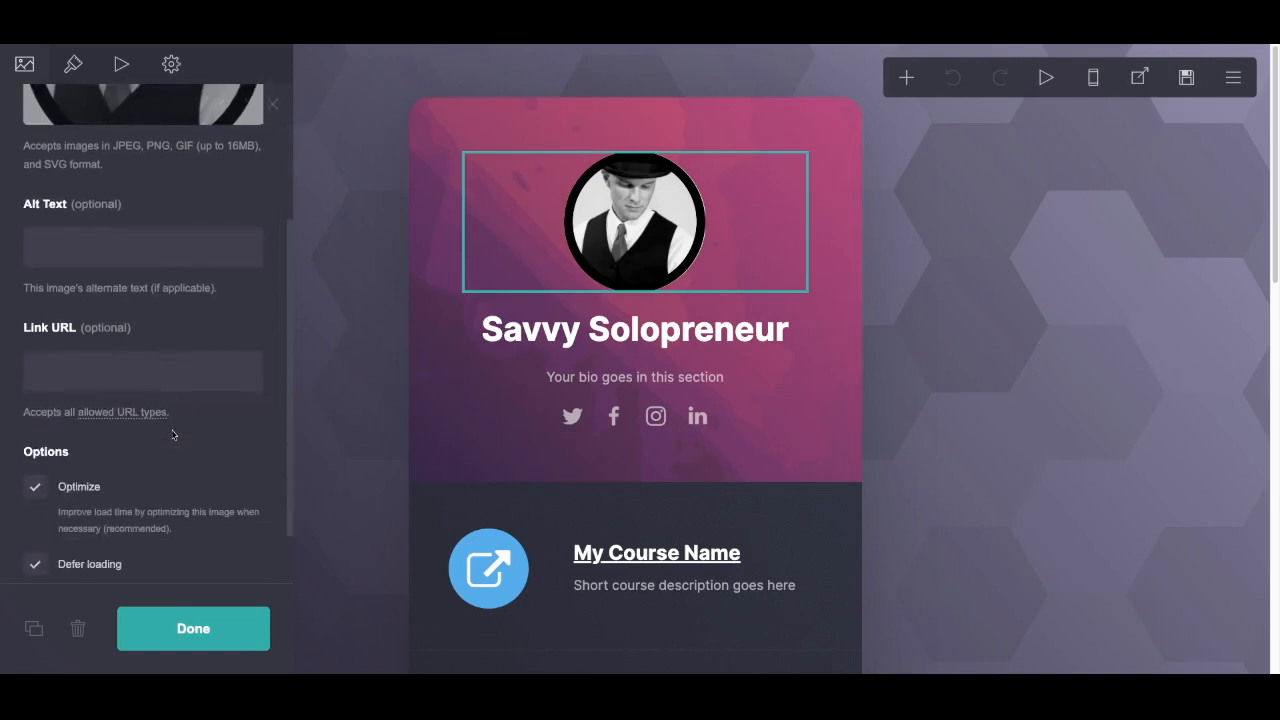
pyautogui.scroll(4, 165, 420)
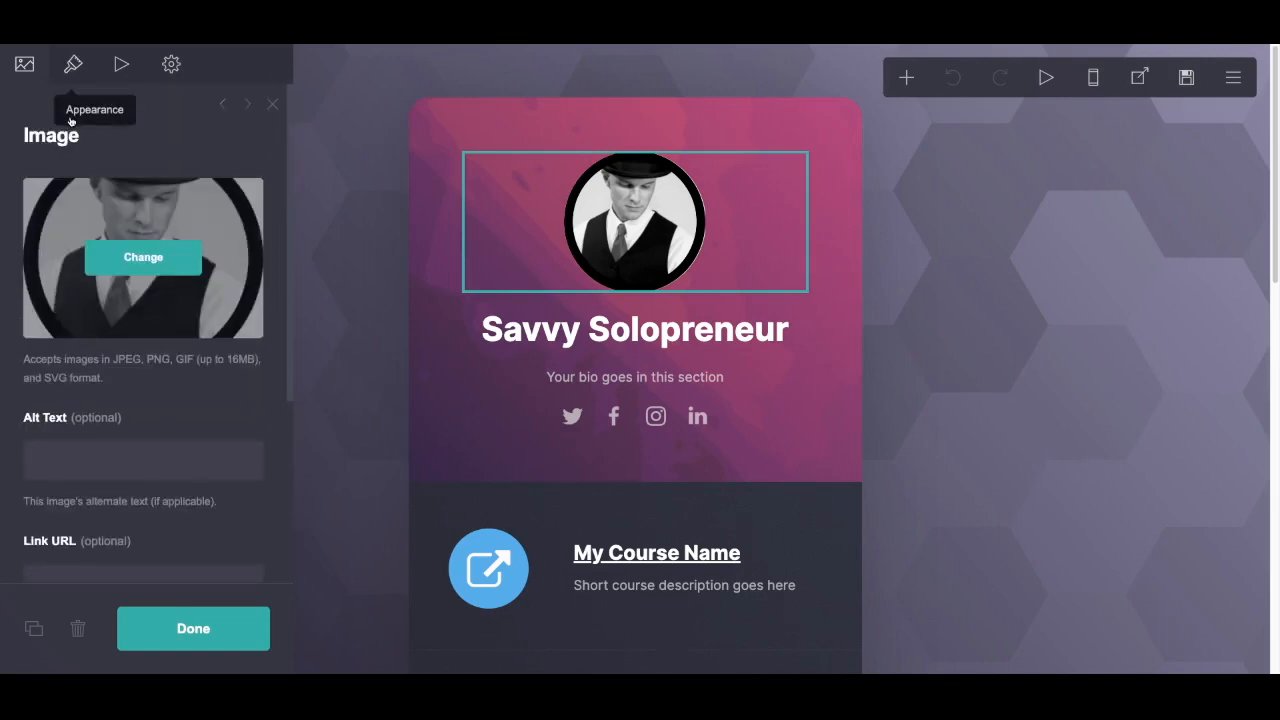
pyautogui.click(74, 118)
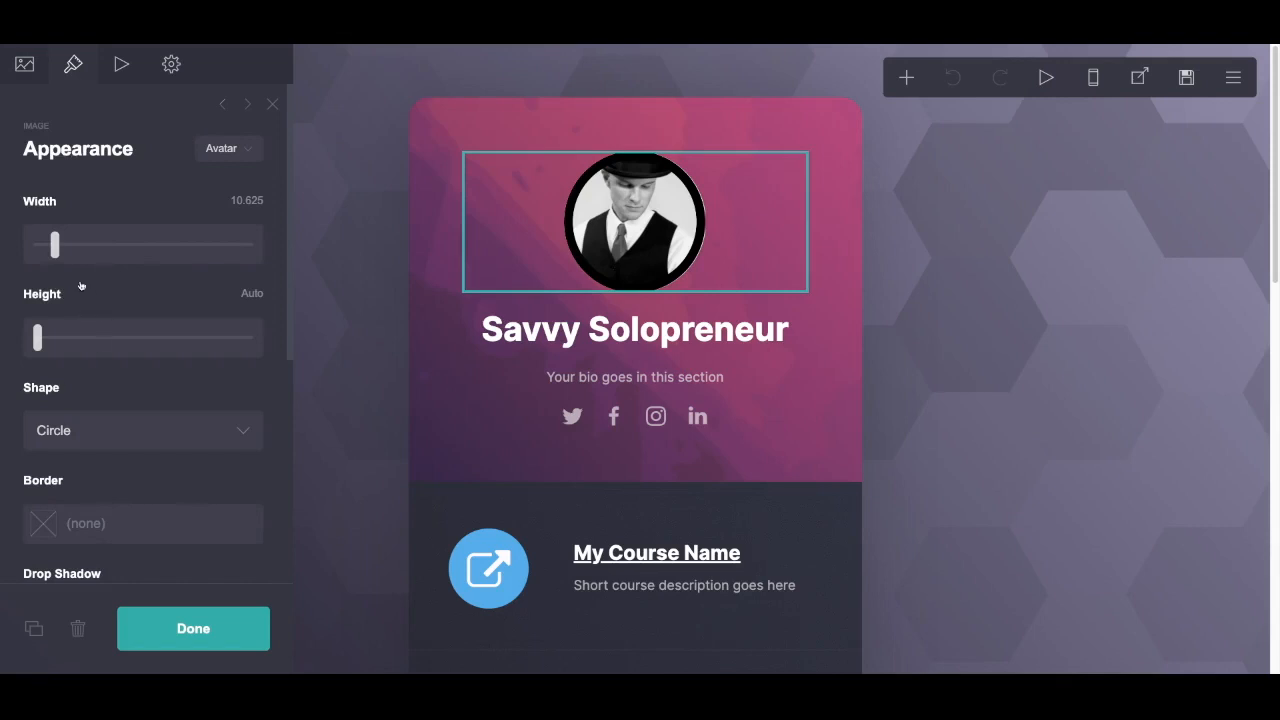
pyautogui.click(253, 250)
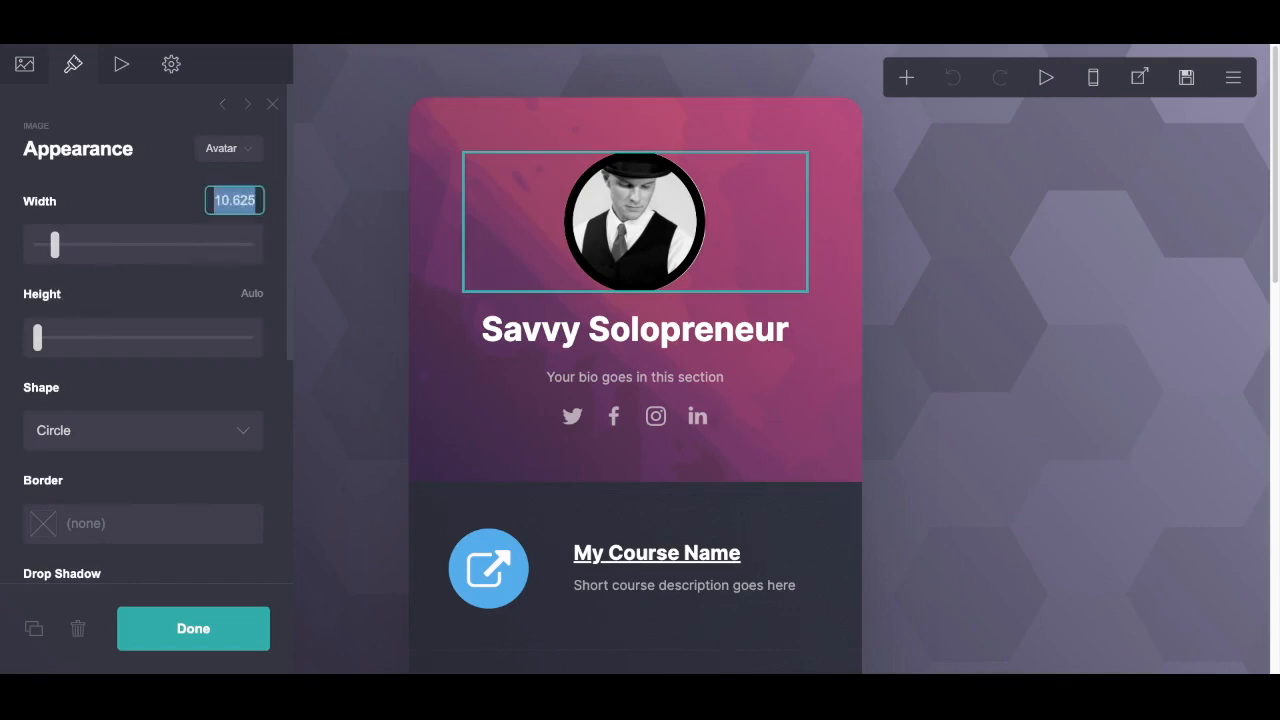
pyautogui.moveTo(55, 245)
pyautogui.mouseDown()
pyautogui.moveTo(77, 245)
pyautogui.moveTo(52, 245)
pyautogui.mouseUp()
pyautogui.click(252, 248)
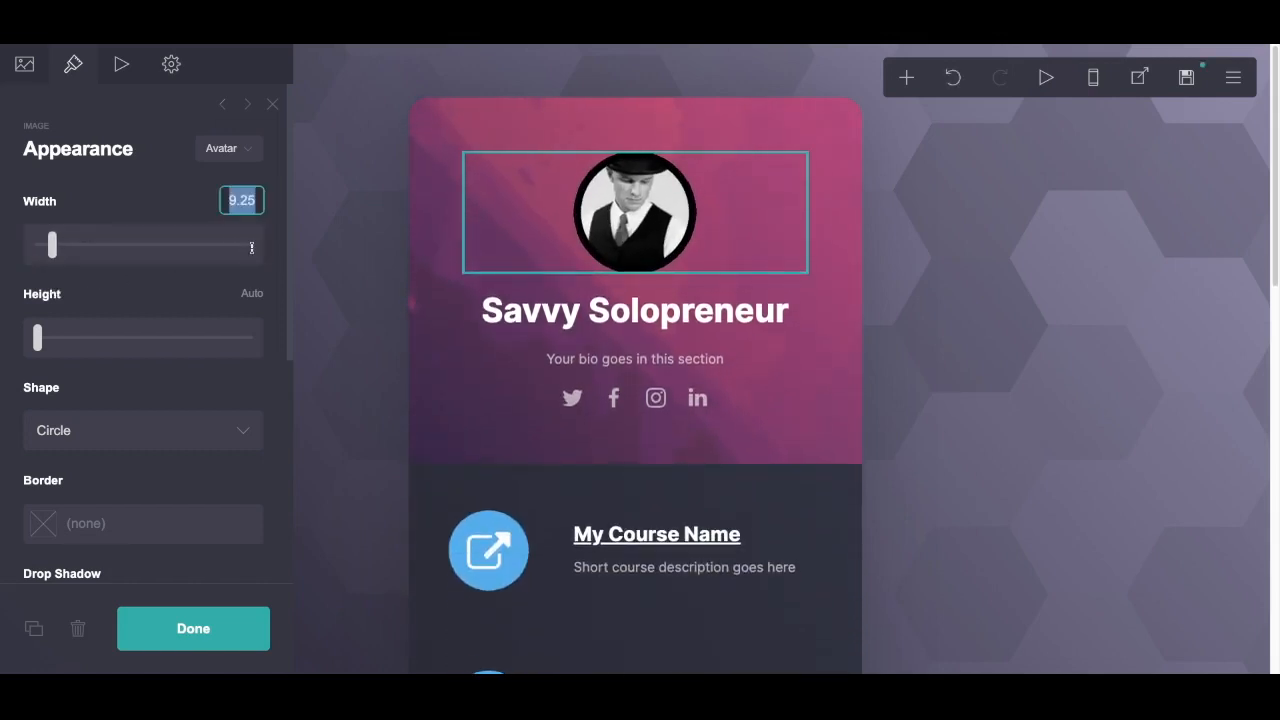
pyautogui.write('10.625')
pyautogui.press('Return')
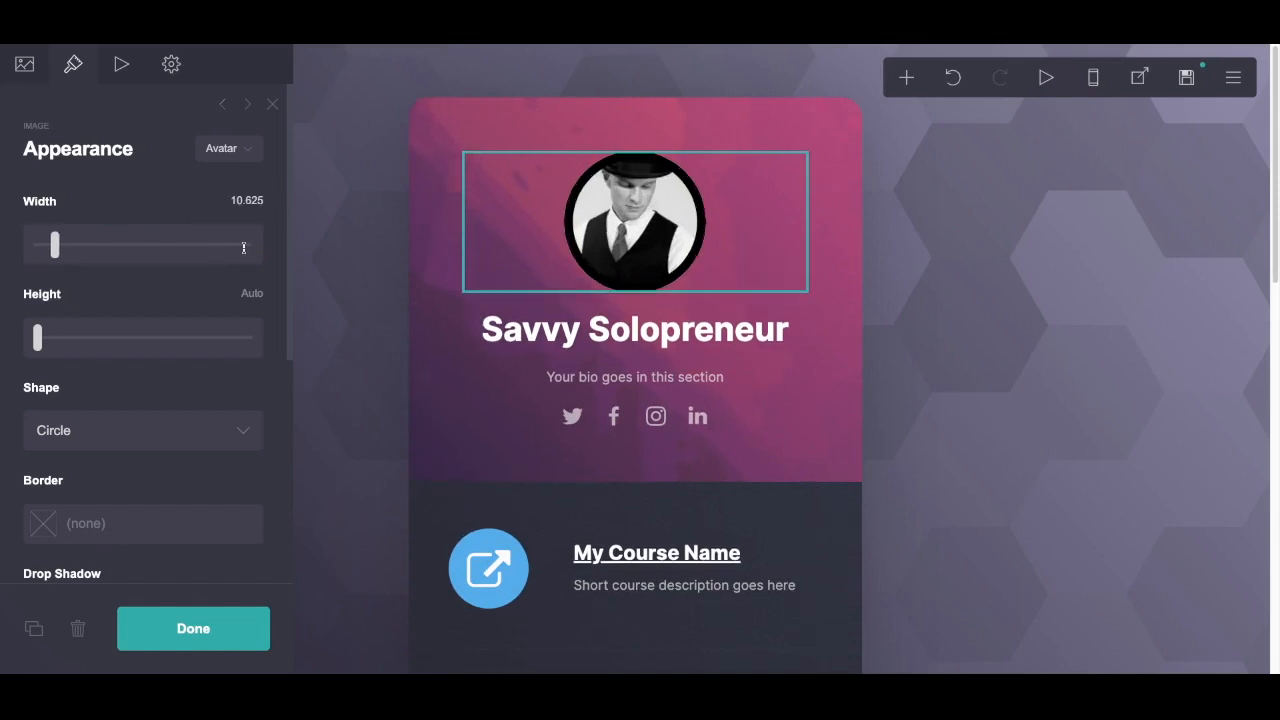
pyautogui.scroll(-2, 172, 370)
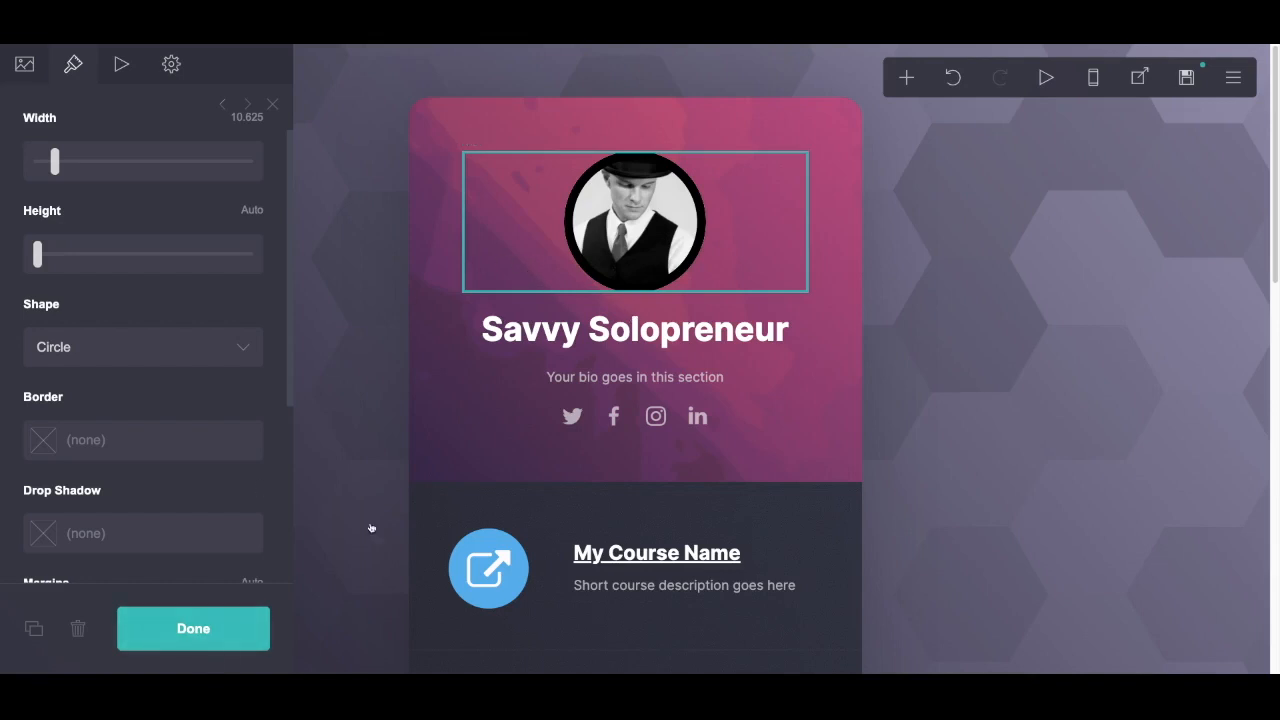
# - Examine the site title's appearance settings and the available fonts, keeping Inter
pyautogui.click(575, 376)
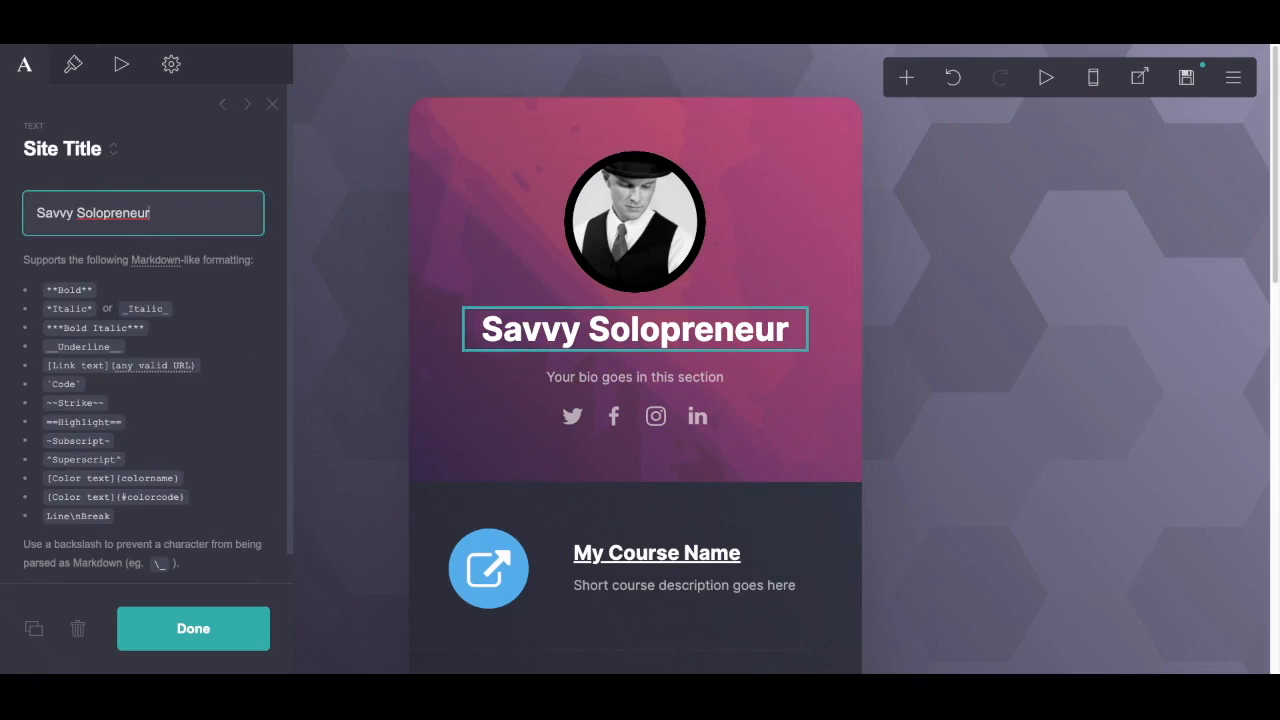
pyautogui.click(72, 64)
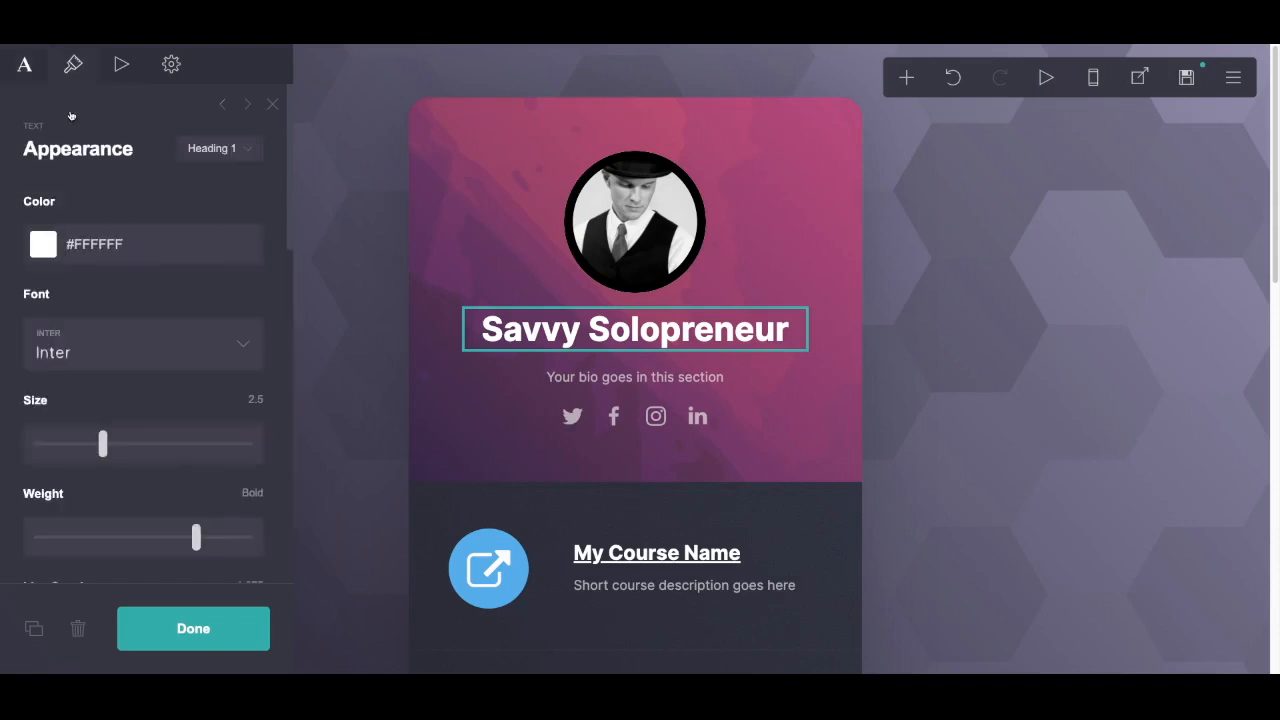
pyautogui.scroll(-2, 157, 265)
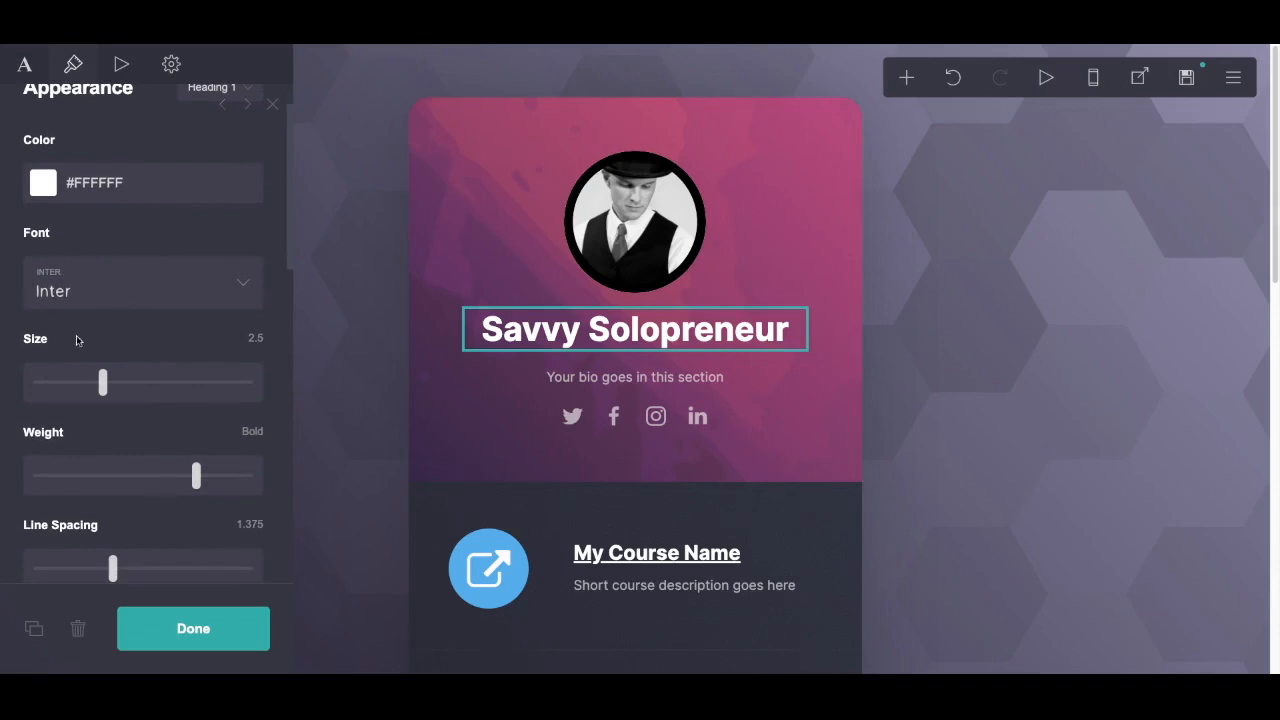
pyautogui.click(200, 288)
pyautogui.scroll(-3, 190, 375)
pyautogui.scroll(1, 191, 378)
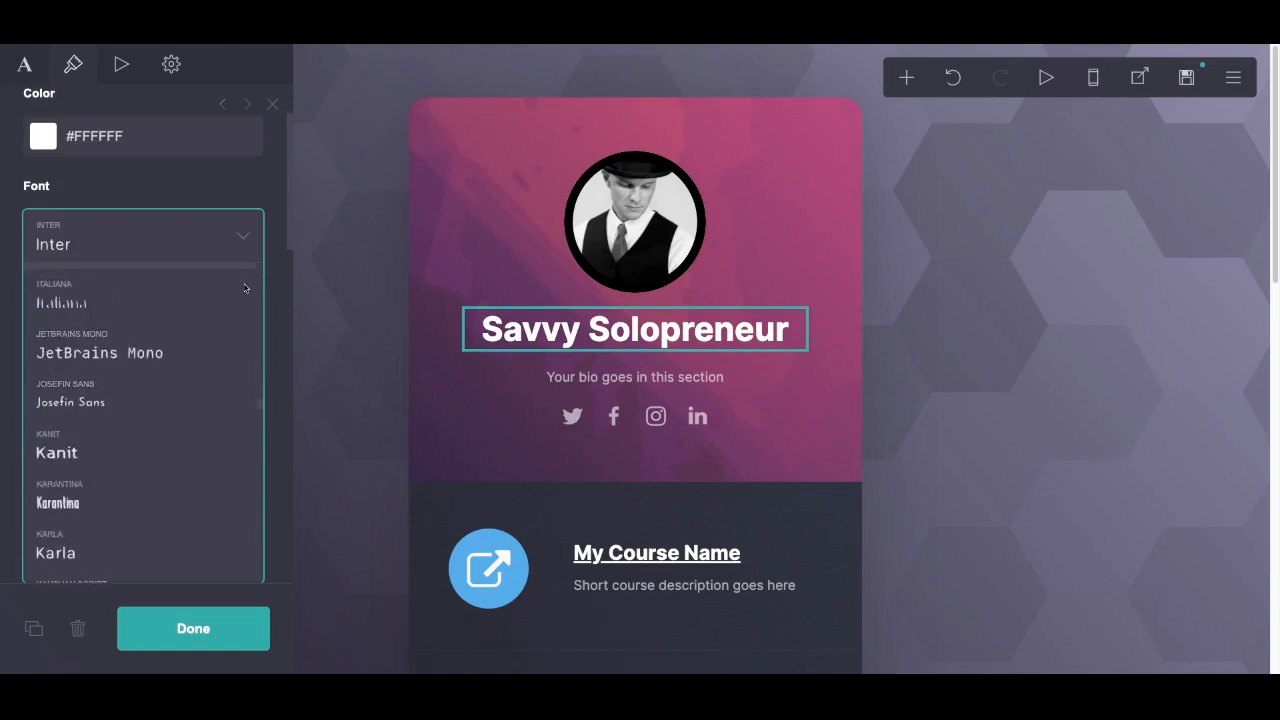
pyautogui.click(246, 286)
pyautogui.scroll(-1, 175, 343)
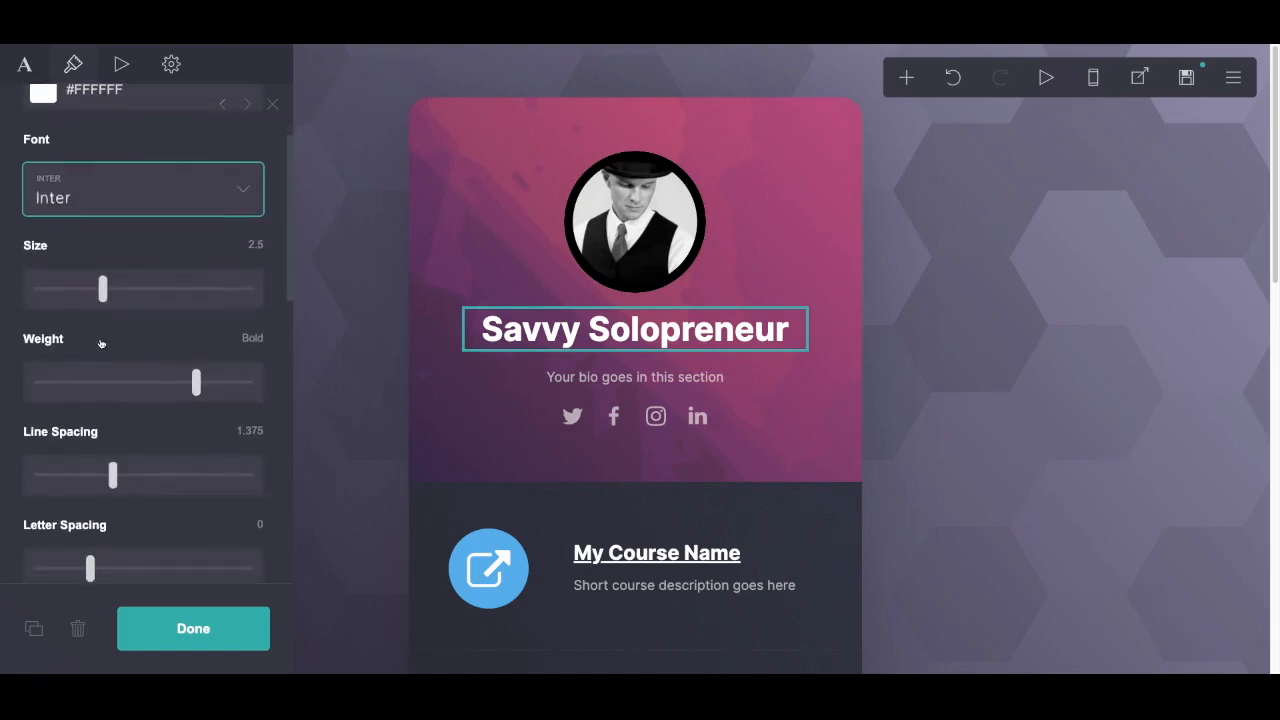
# - Try smaller and larger sizes for the site title, including 2.125 and 2.75, and return it to 2.5
pyautogui.press('Tab')
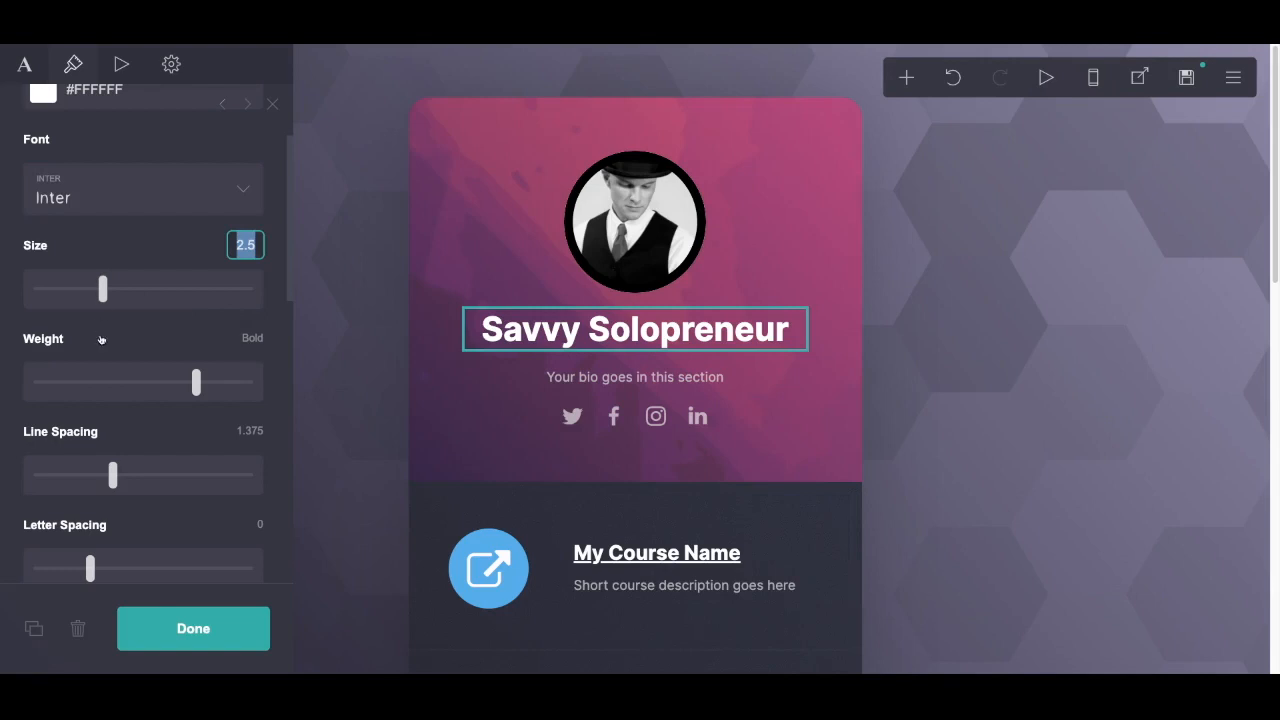
pyautogui.press('Tab')
pyautogui.press('Left')
pyautogui.press('Left')
pyautogui.press('Left')
pyautogui.press('Right')
pyautogui.press('Right')
pyautogui.press('Right')
pyautogui.press('Right')
pyautogui.press('Right')
pyautogui.press('Right')
pyautogui.press('Right')
pyautogui.press('Right')
pyautogui.press('Right')
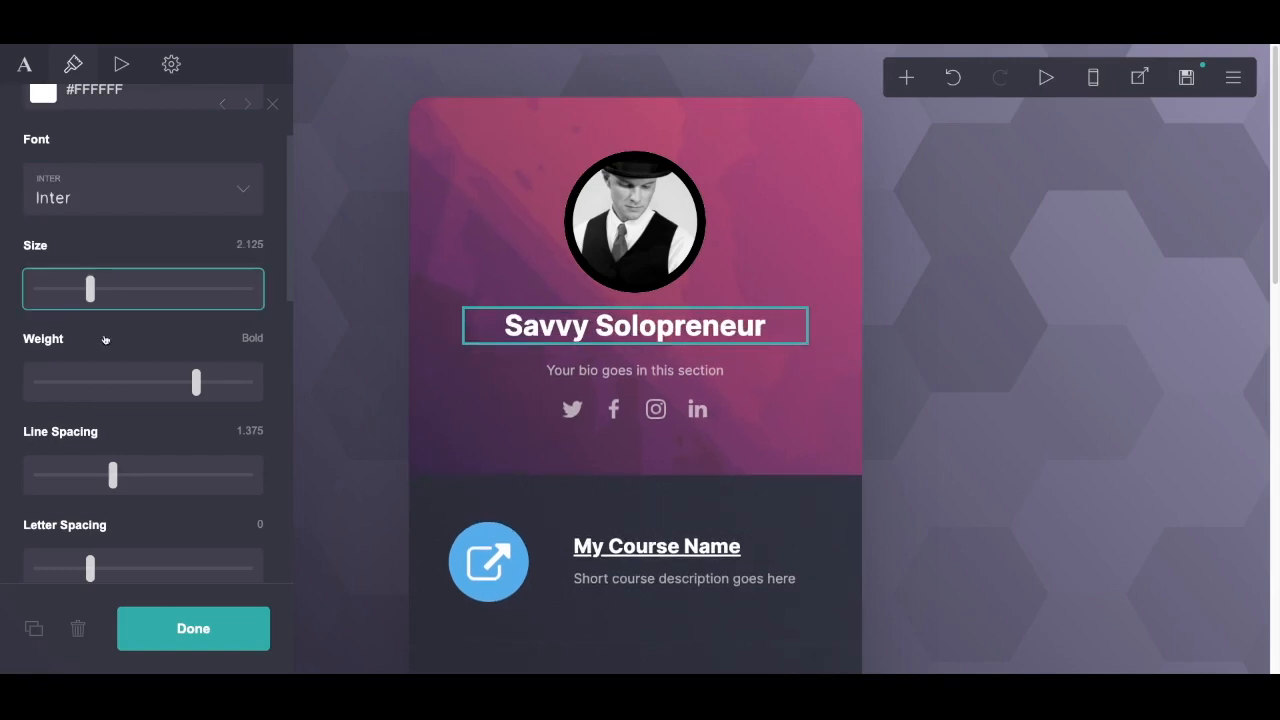
pyautogui.press('Left')
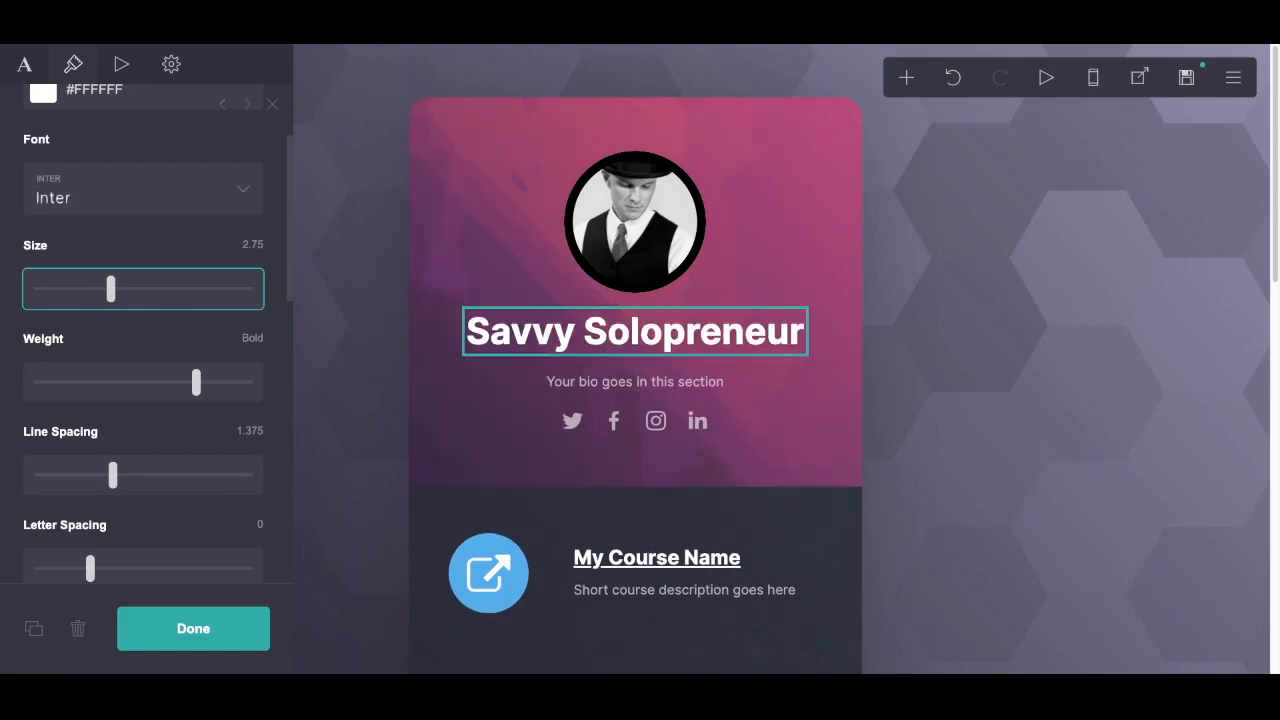
pyautogui.press('Left')
pyautogui.press('Left')
pyautogui.hotkey('shift', 'Tab')
pyautogui.press('Right')
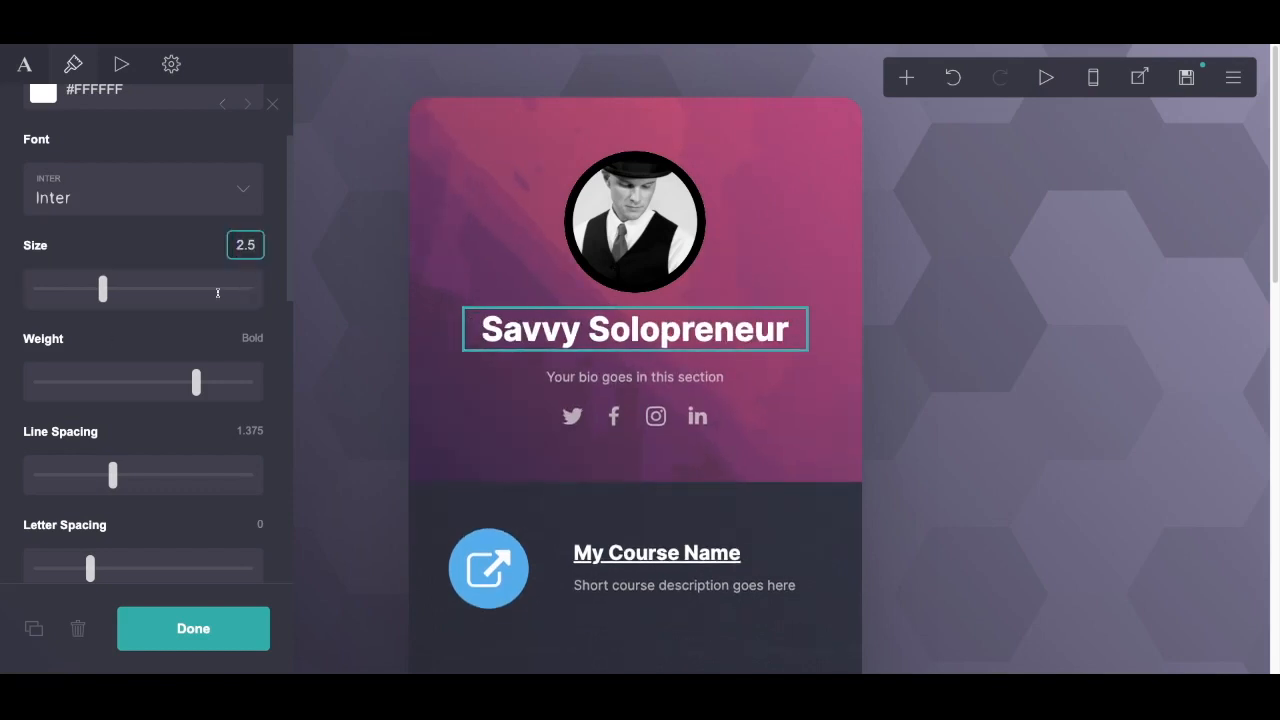
pyautogui.press('Return')
# - Try wider letter spacing on the site title, up to 0.2, and reset it to 0
pyautogui.scroll(-3, 150, 450)
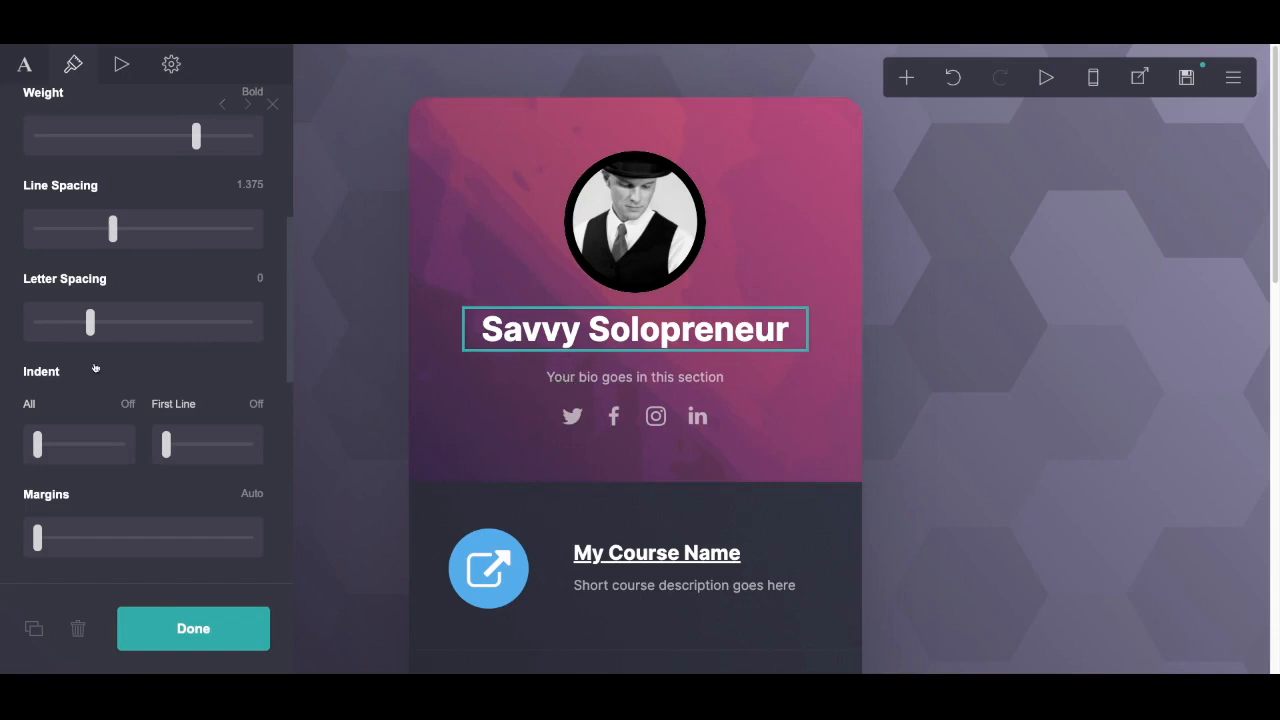
pyautogui.press('Tab')
pyautogui.press('Right')
pyautogui.press('Right')
pyautogui.press('Right')
pyautogui.press('Right')
pyautogui.press('Right')
pyautogui.press('Left')
pyautogui.press('Left')
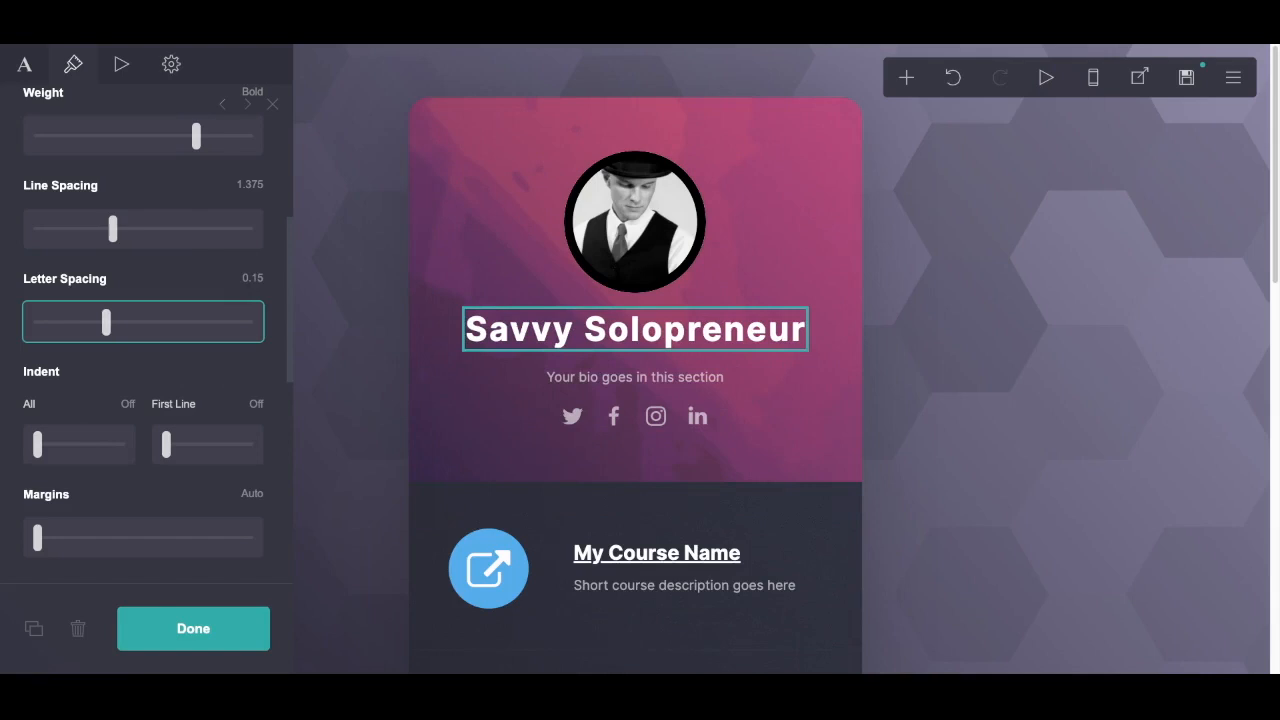
pyautogui.press('Right')
pyautogui.press('Right')
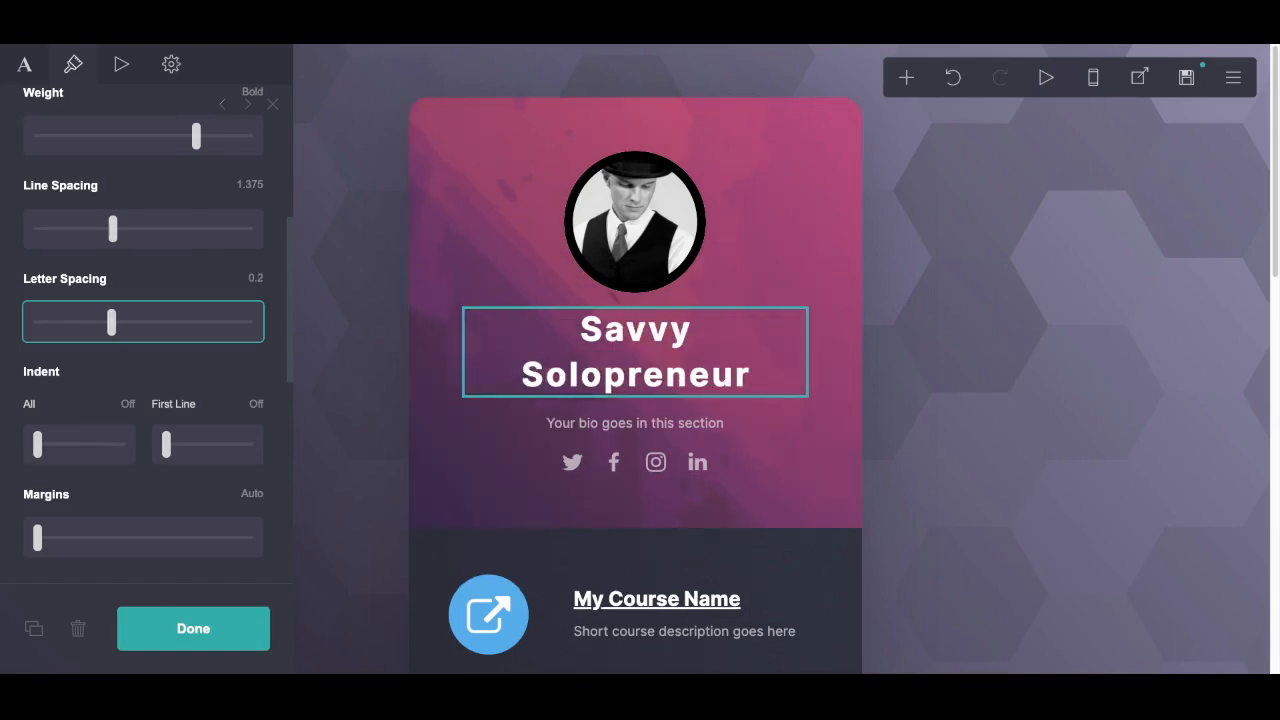
pyautogui.press('Left')
pyautogui.press('Left')
pyautogui.press('Left')
pyautogui.press('Left')
pyautogui.press('Left')
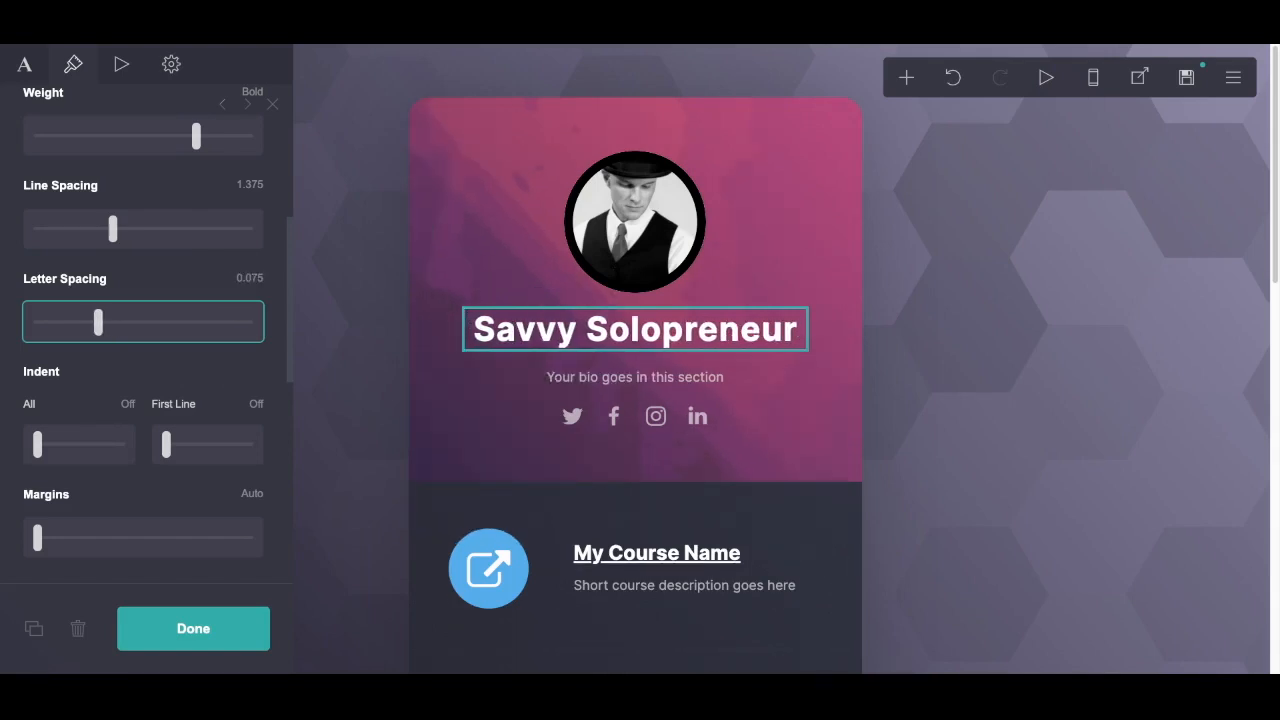
pyautogui.press('Left')
pyautogui.press('Left')
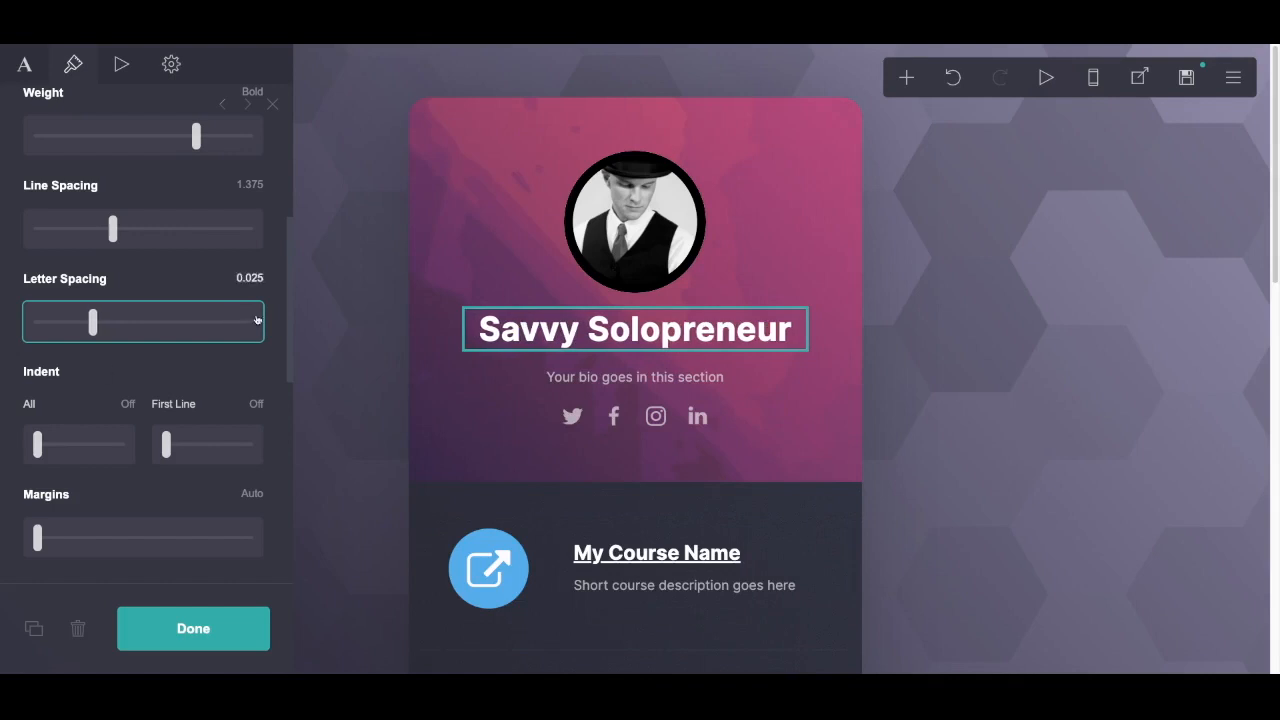
pyautogui.click(255, 279)
pyautogui.write('0')
pyautogui.press('Return')
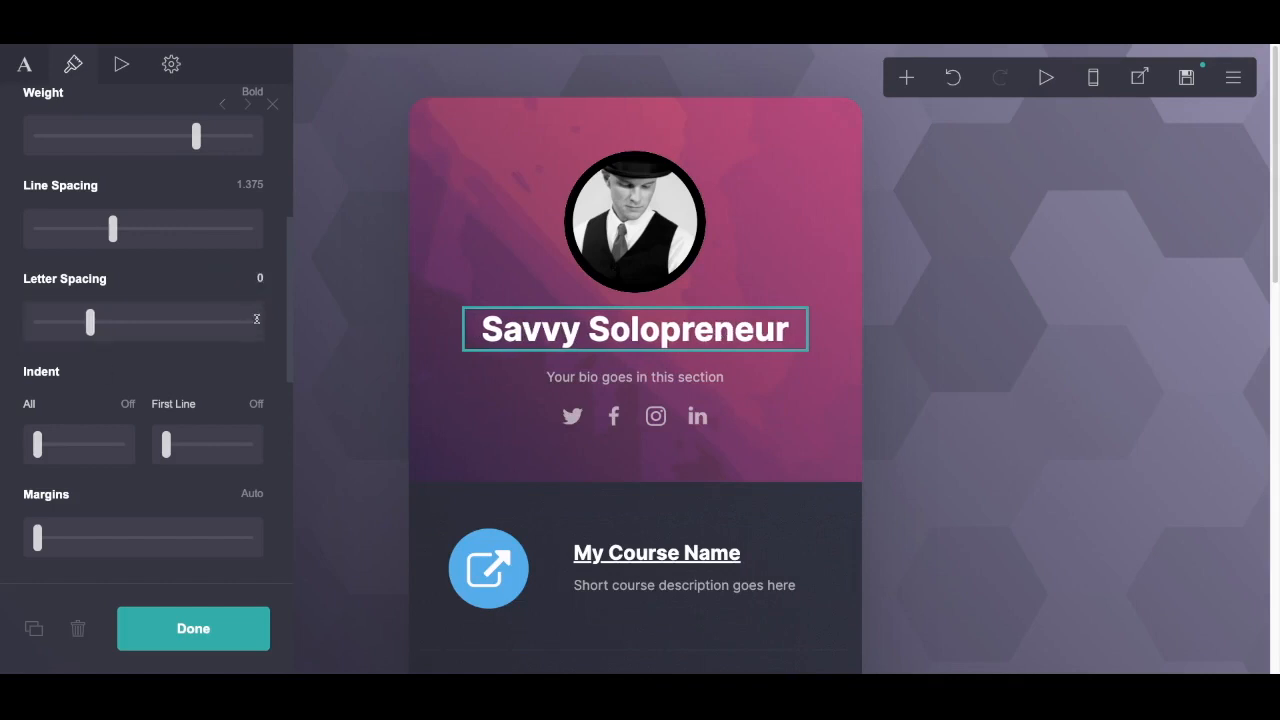
# - Examine the site title's remaining appearance options, including margins, alignment, gradient, outline, drop shadow and mobile
pyautogui.scroll(-4, 268, 390)
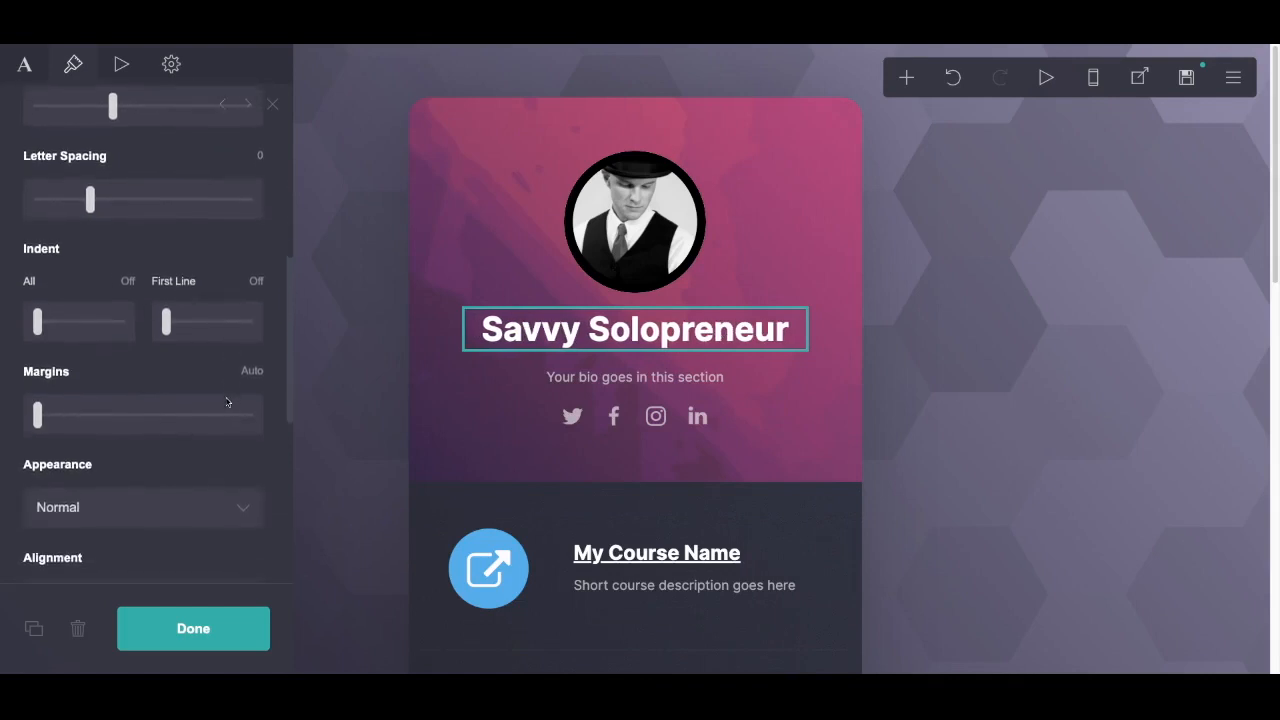
pyautogui.scroll(-6, 227, 402)
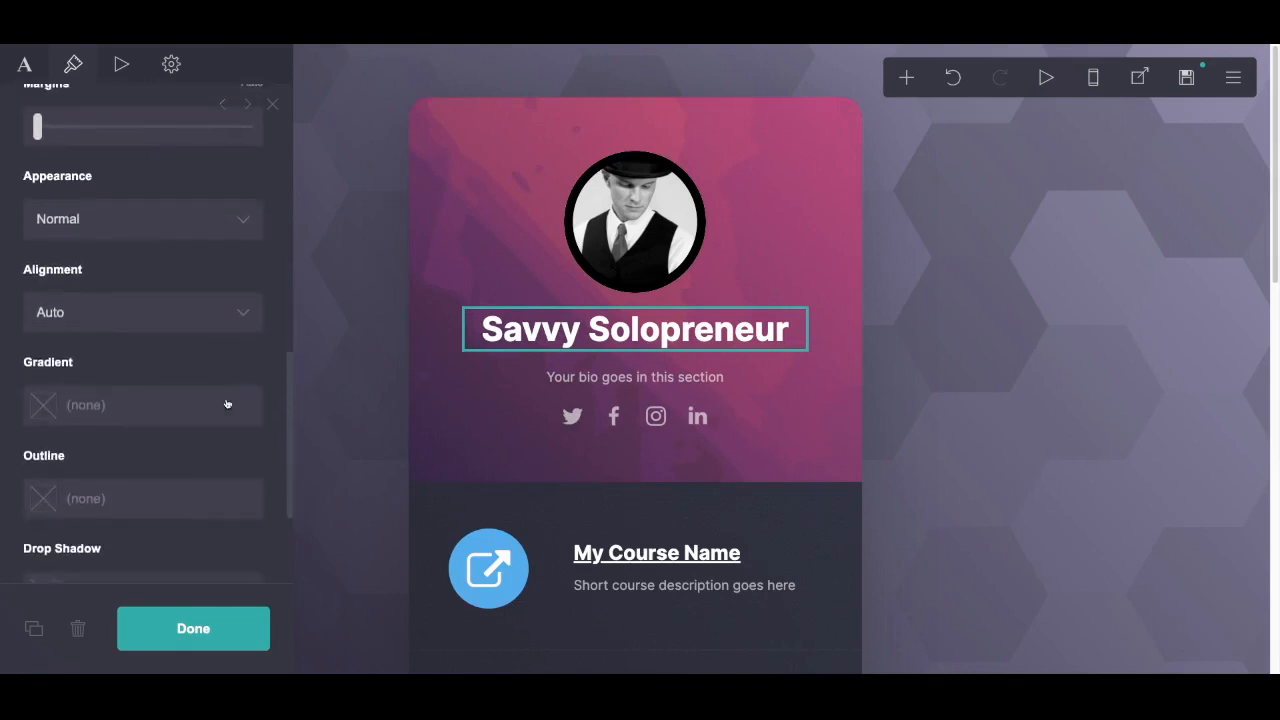
pyautogui.scroll(-4, 225, 402)
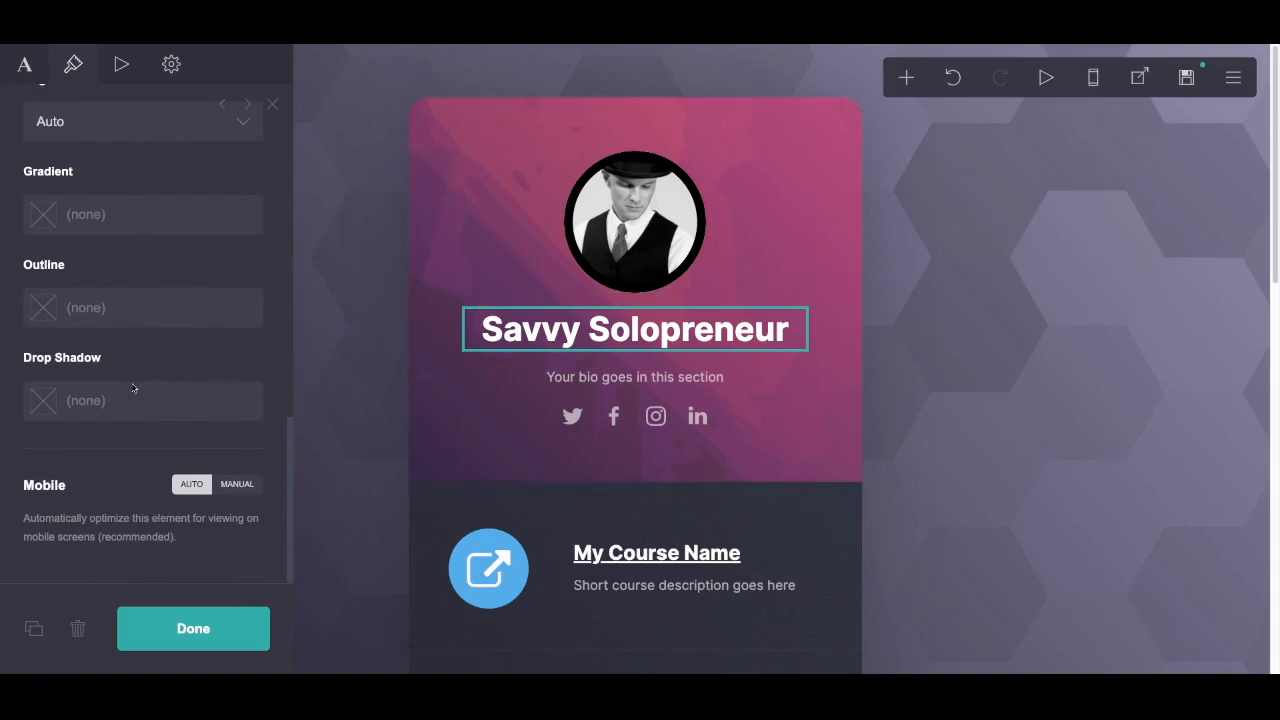
pyautogui.scroll(6, 134, 384)
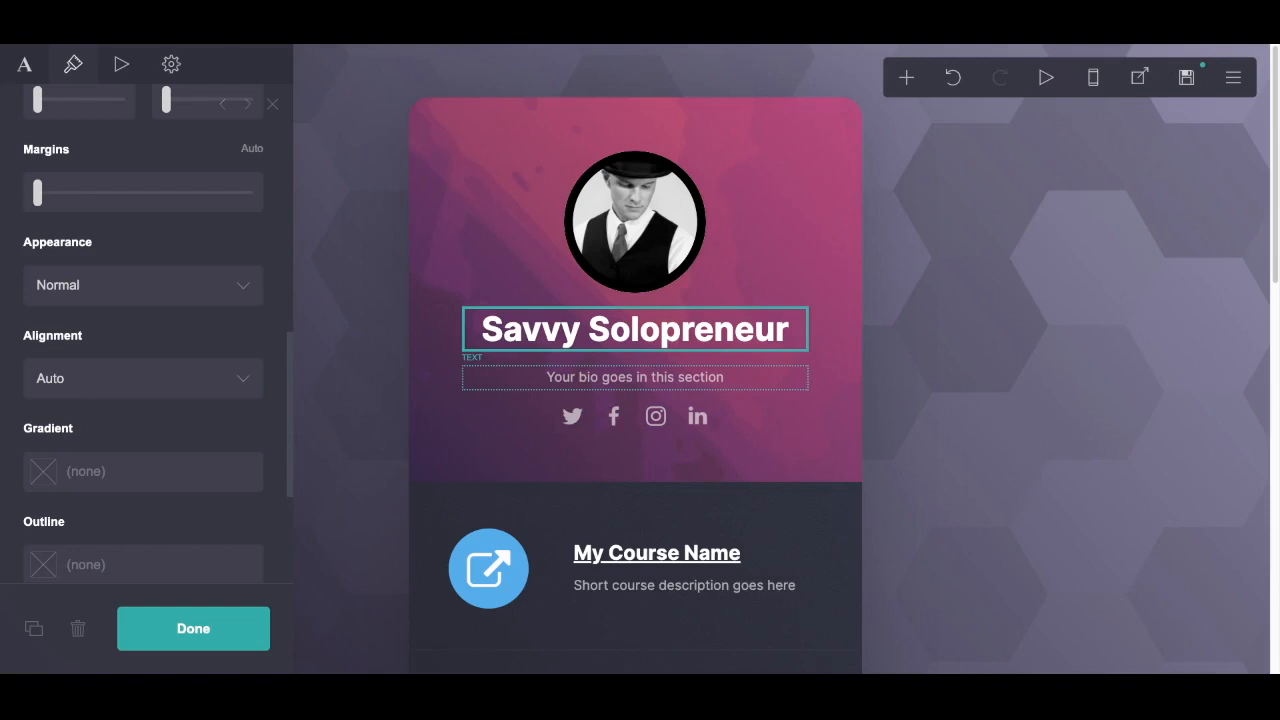
pyautogui.scroll(10, 145, 385)
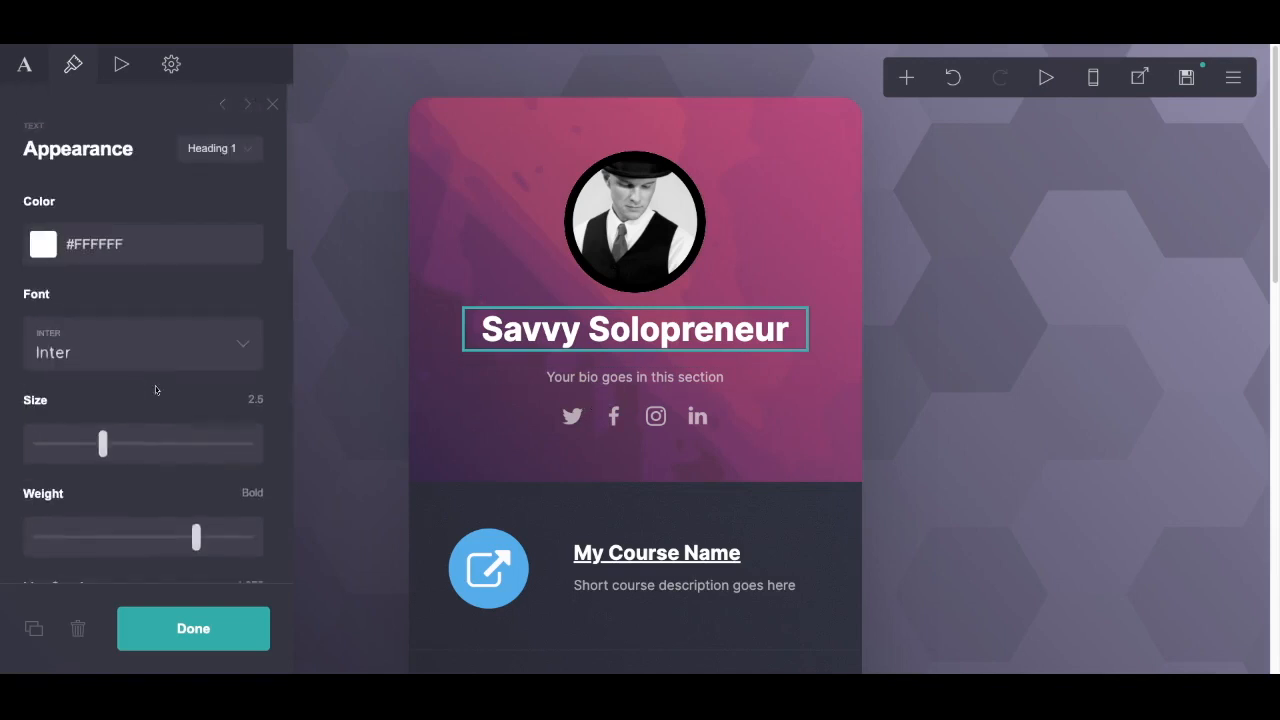
# - Examine the bio text's color, font, size, weight and spacing settings and return to its text content
pyautogui.click(622, 425)
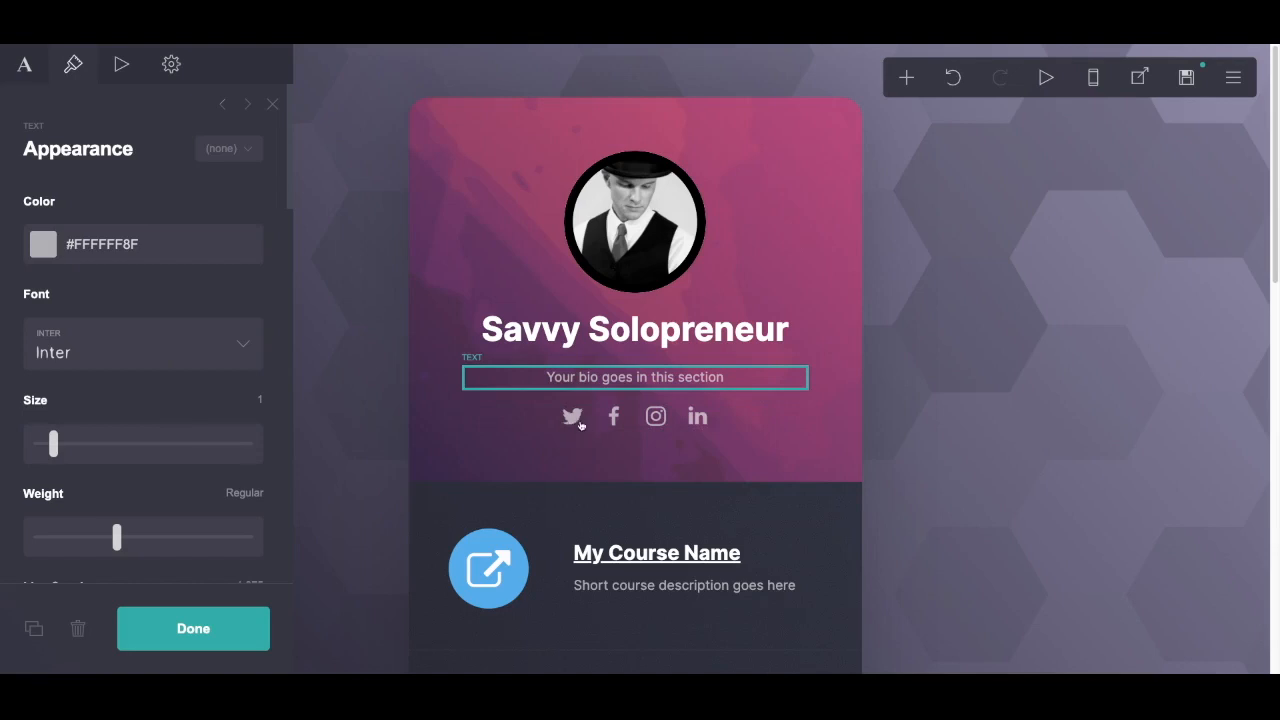
pyautogui.click(152, 284)
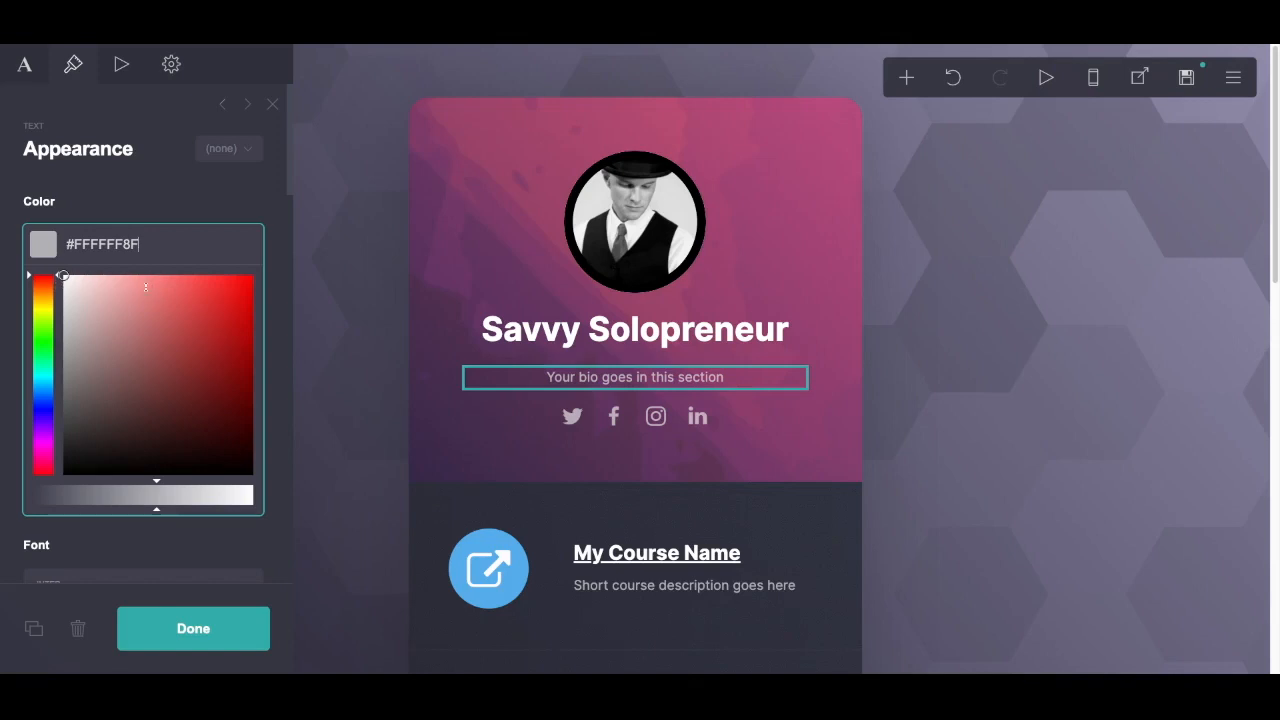
pyautogui.press('Return')
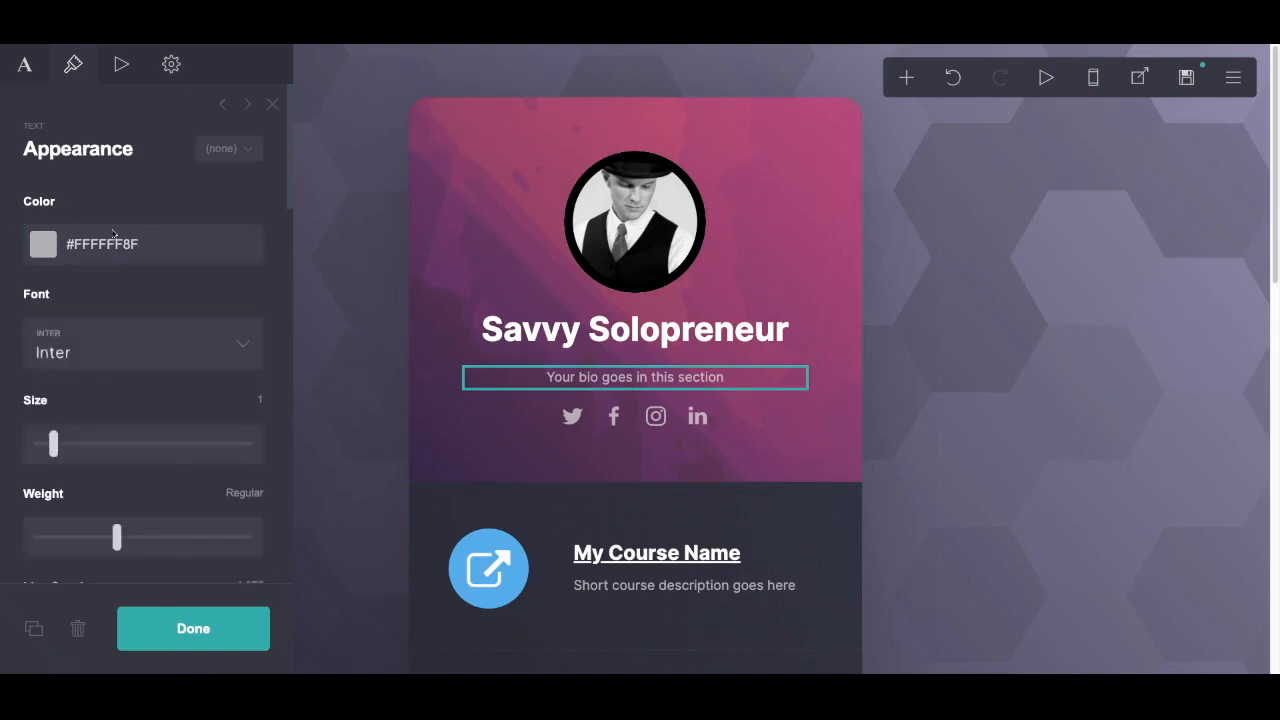
pyautogui.scroll(-1, 134, 392)
pyautogui.scroll(-3, 133, 407)
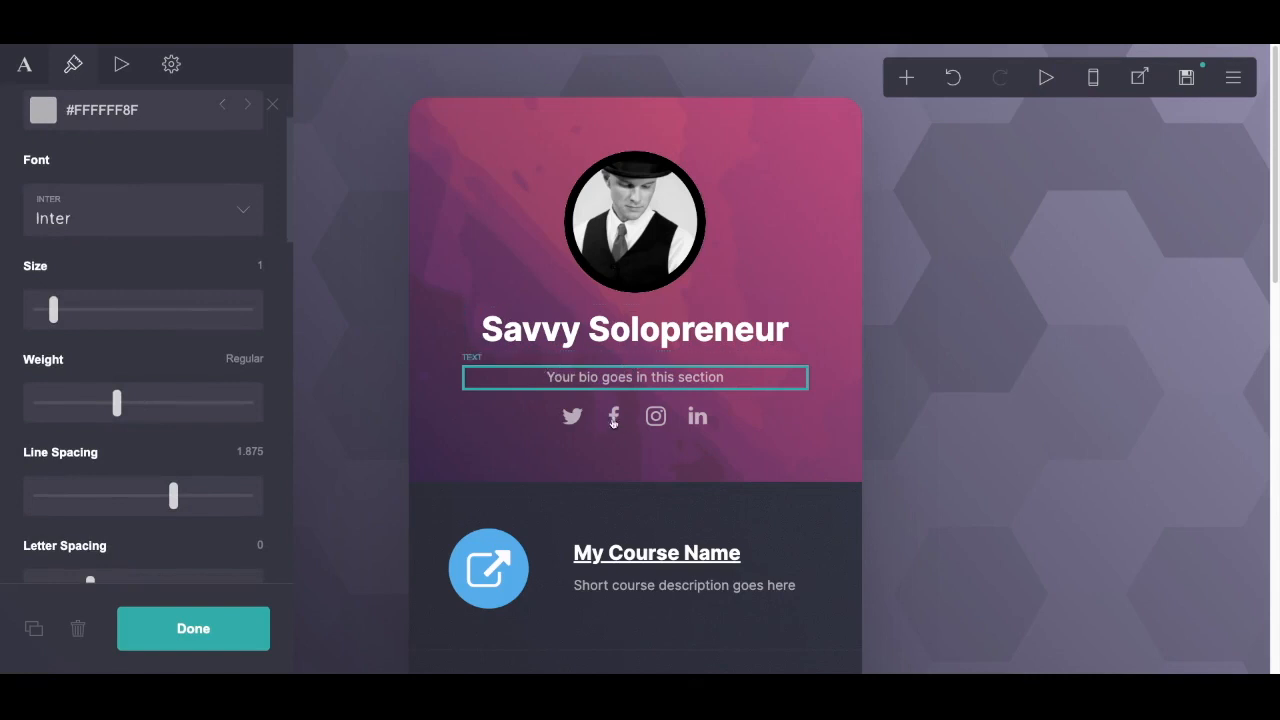
pyautogui.scroll(4, 80, 357)
pyautogui.click(24, 120)
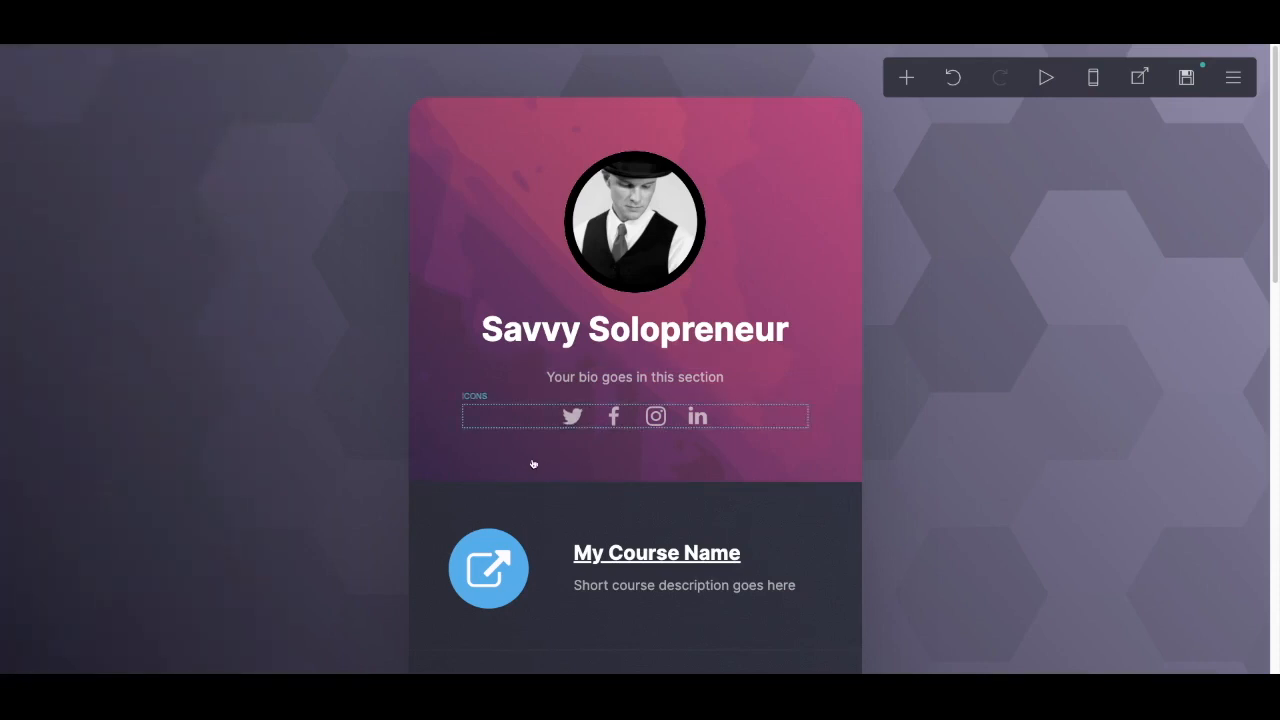
# - Open the Twitter entry of the social icons and look through the available icon types, keeping Twitter
pyautogui.click(539, 460)
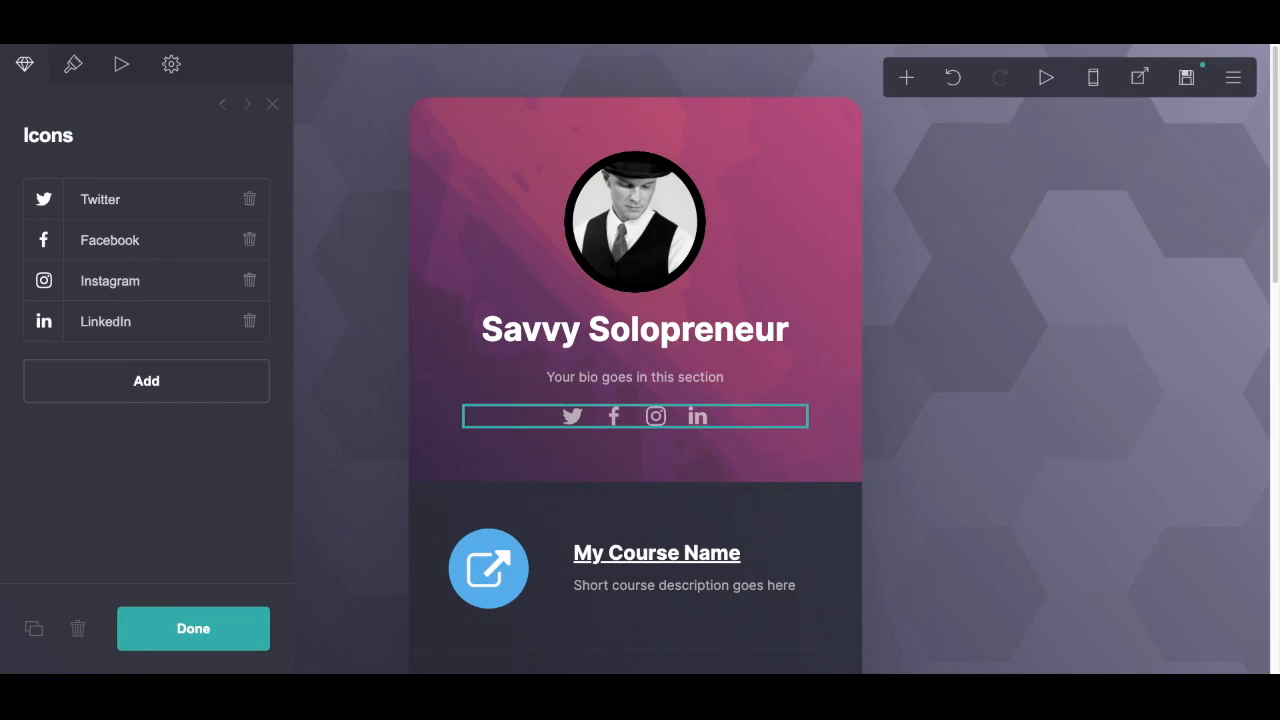
pyautogui.click(110, 200)
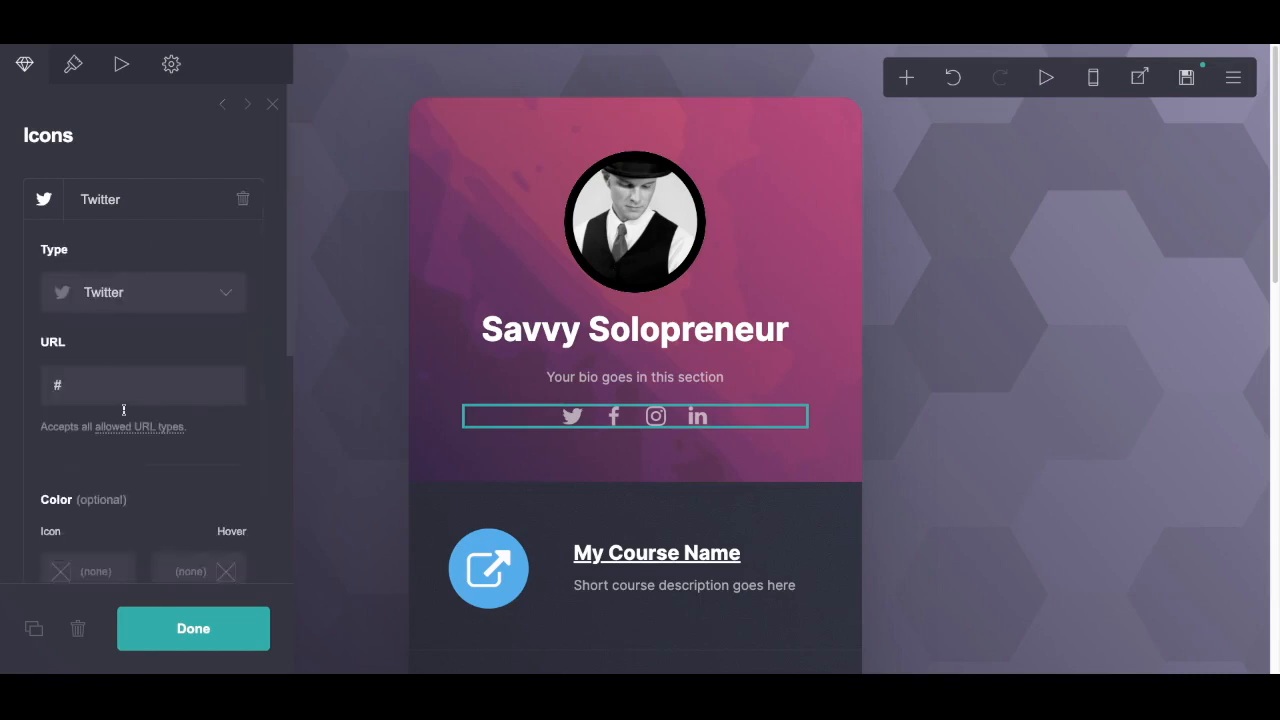
pyautogui.scroll(-1, 125, 412)
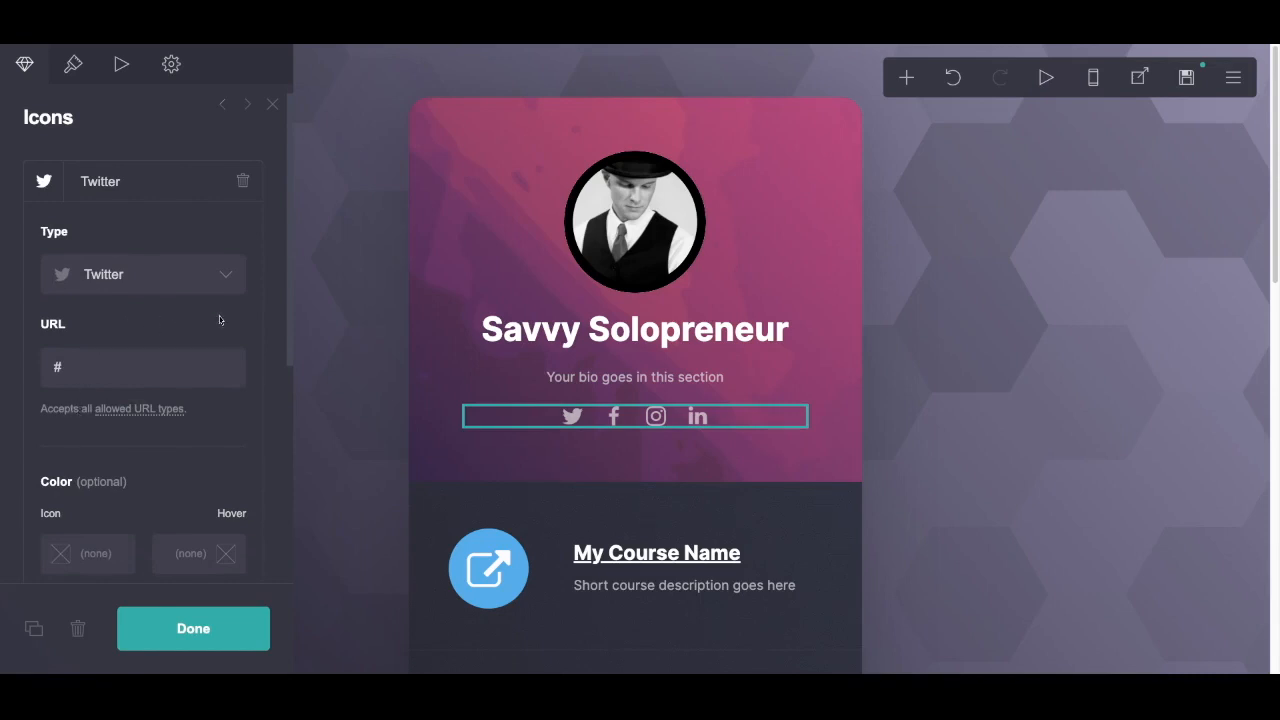
pyautogui.click(222, 276)
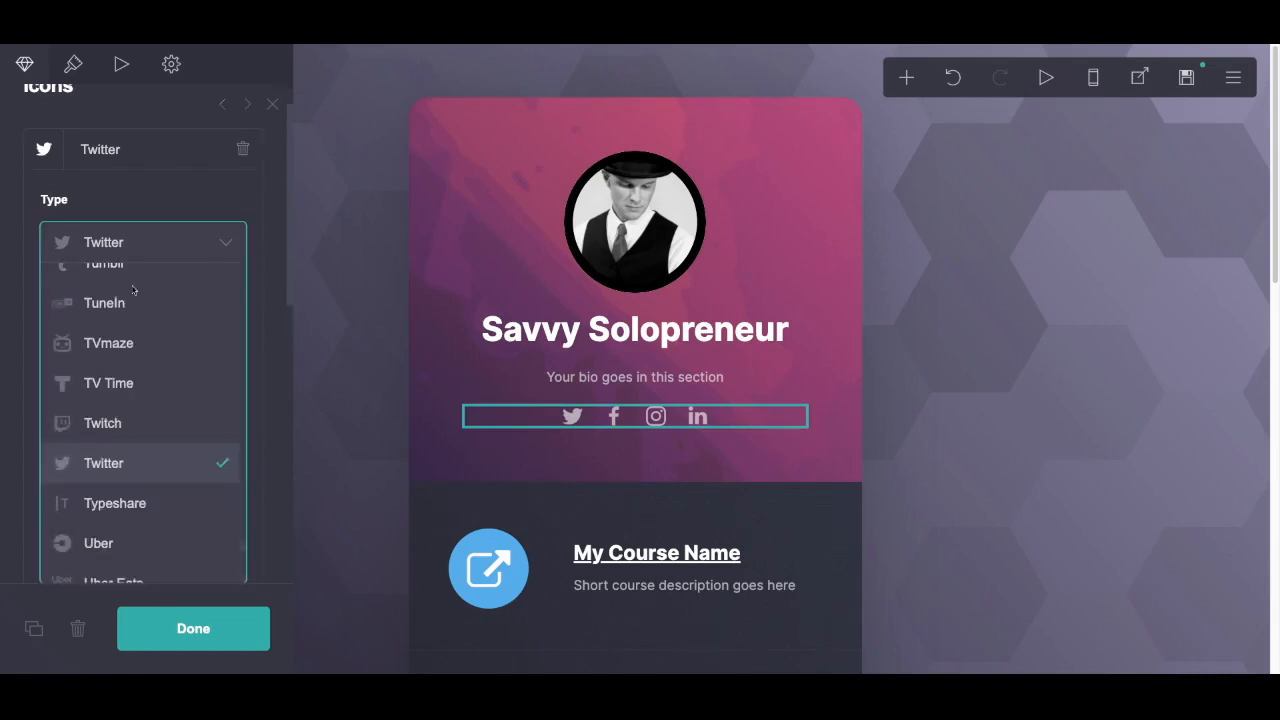
pyautogui.click(225, 246)
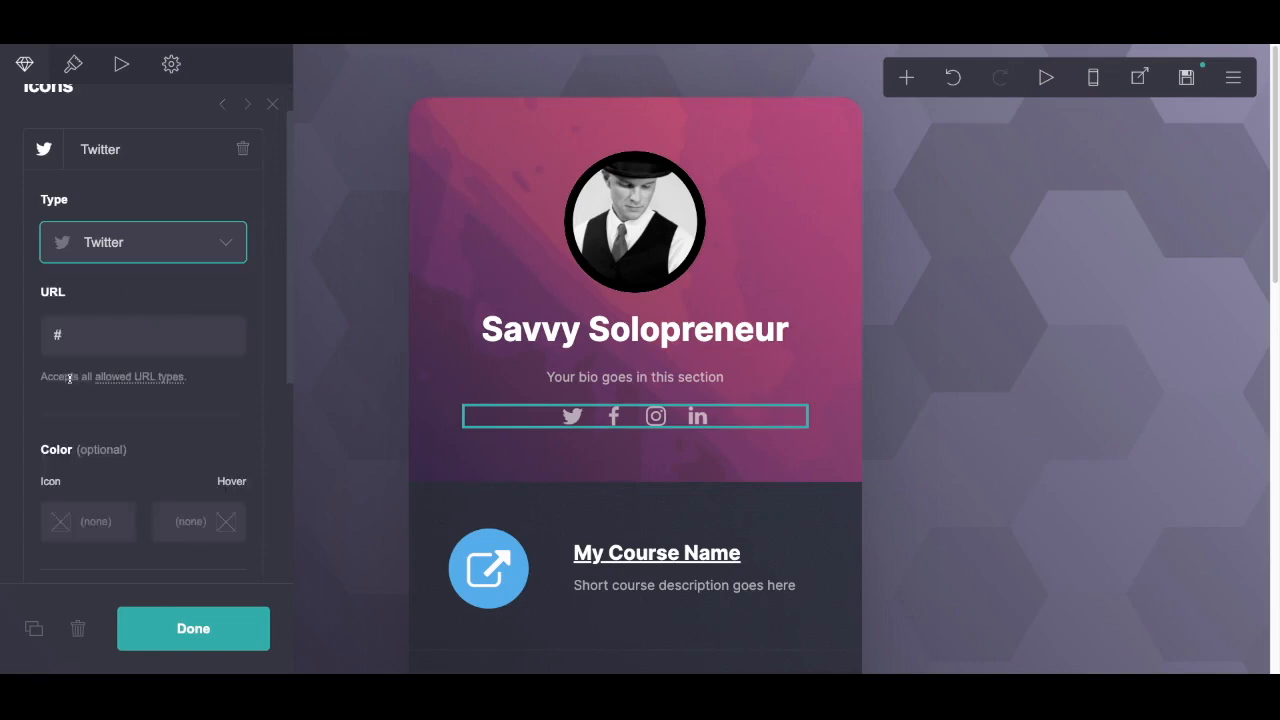
pyautogui.press('Tab')
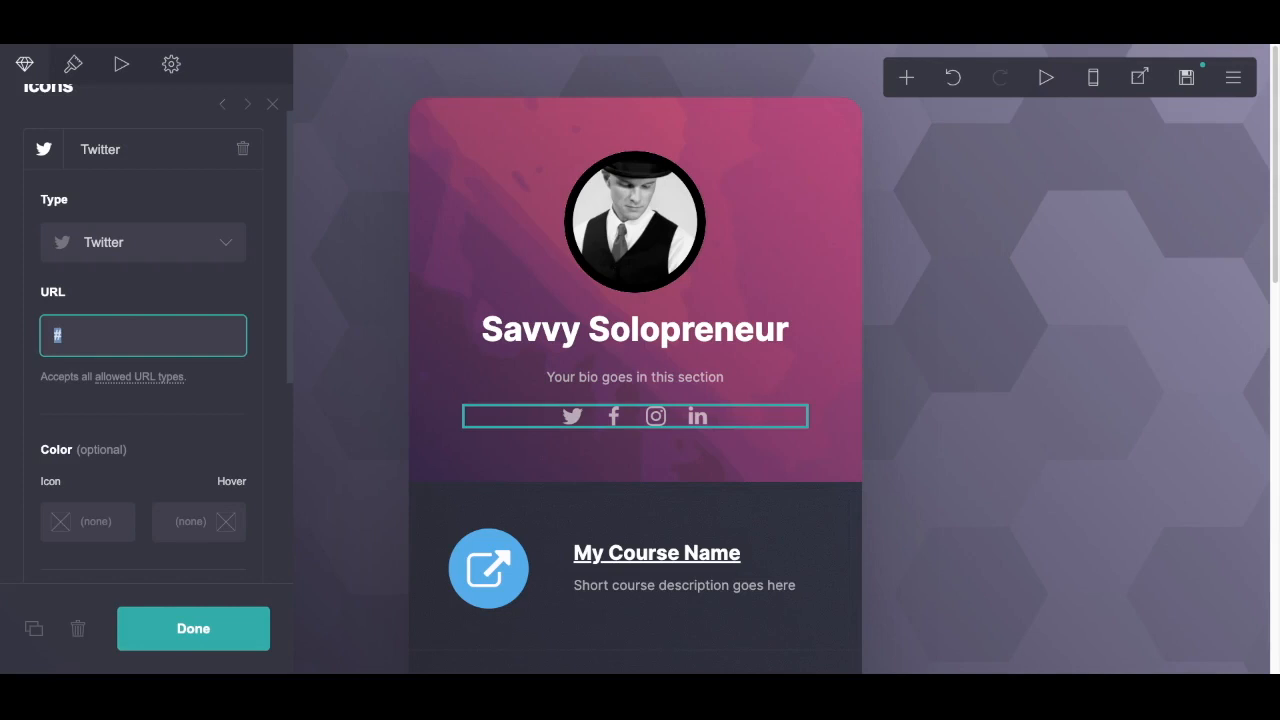
pyautogui.write('https://twitter.com/example')
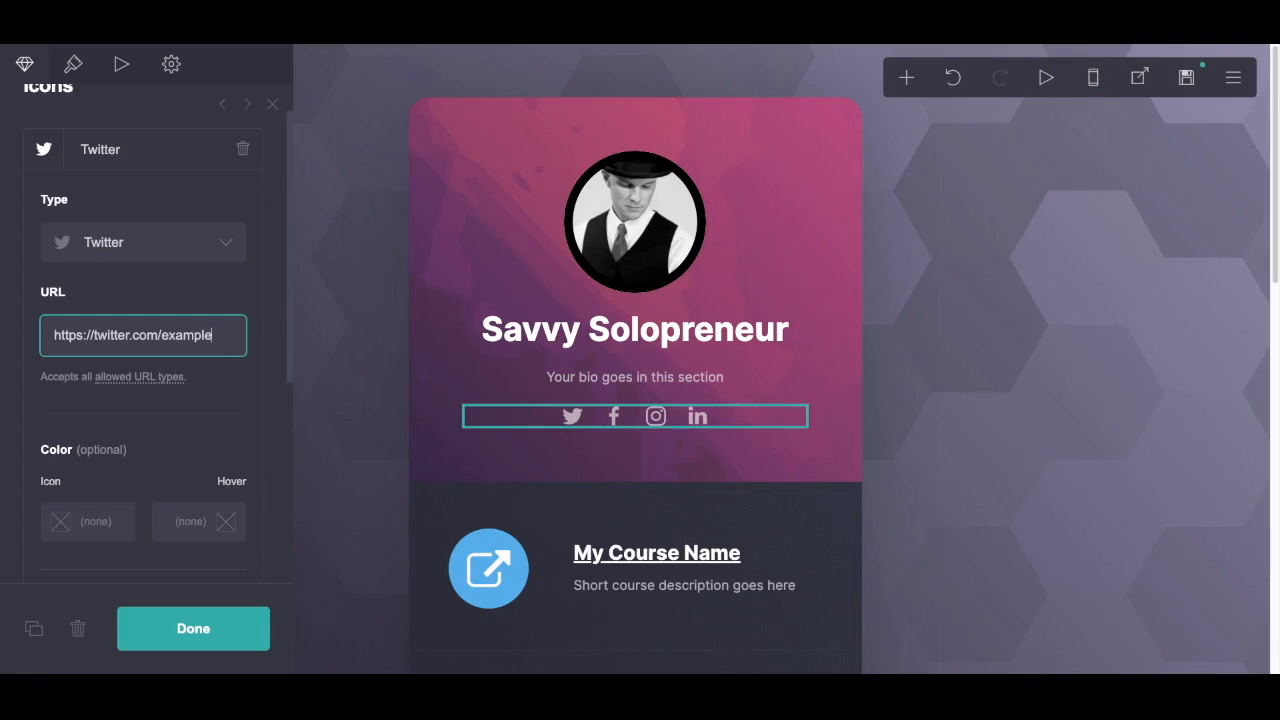
pyautogui.write('@blank')
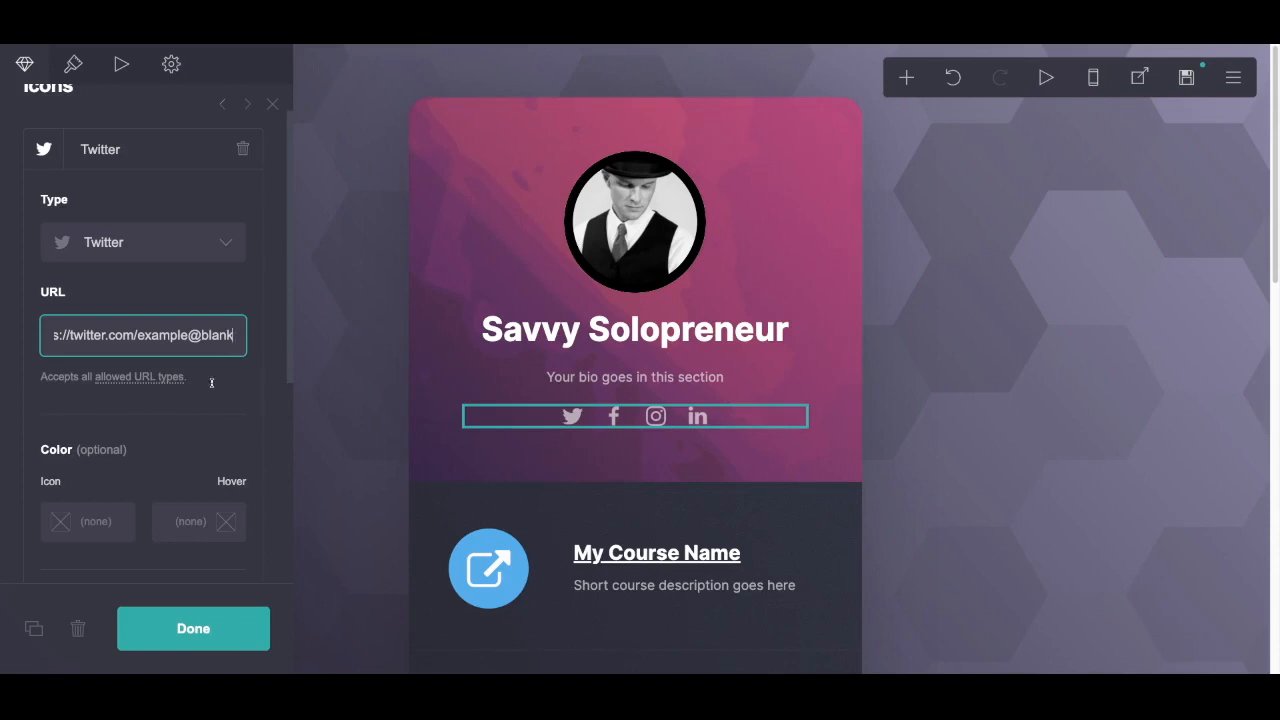
# - Look at the Facebook icon's type and URL settings and return to the collapsed icon list
pyautogui.click(104, 201)
pyautogui.click(118, 286)
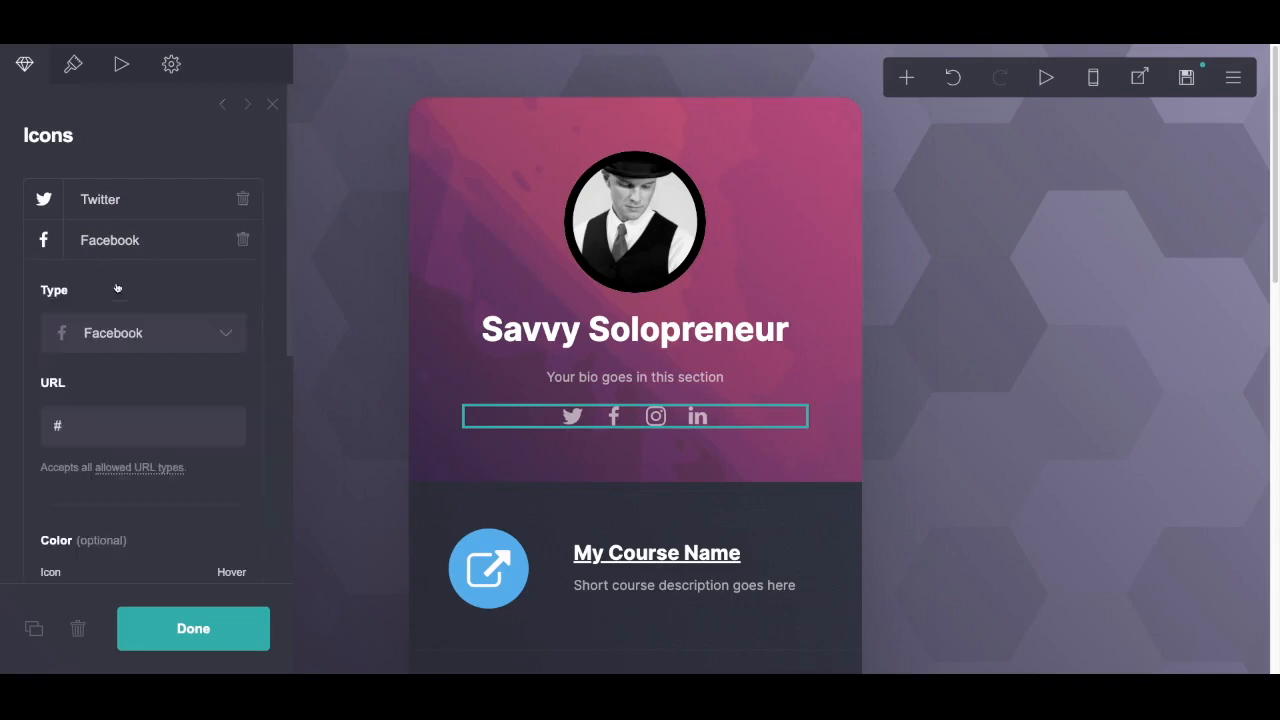
pyautogui.click(120, 289)
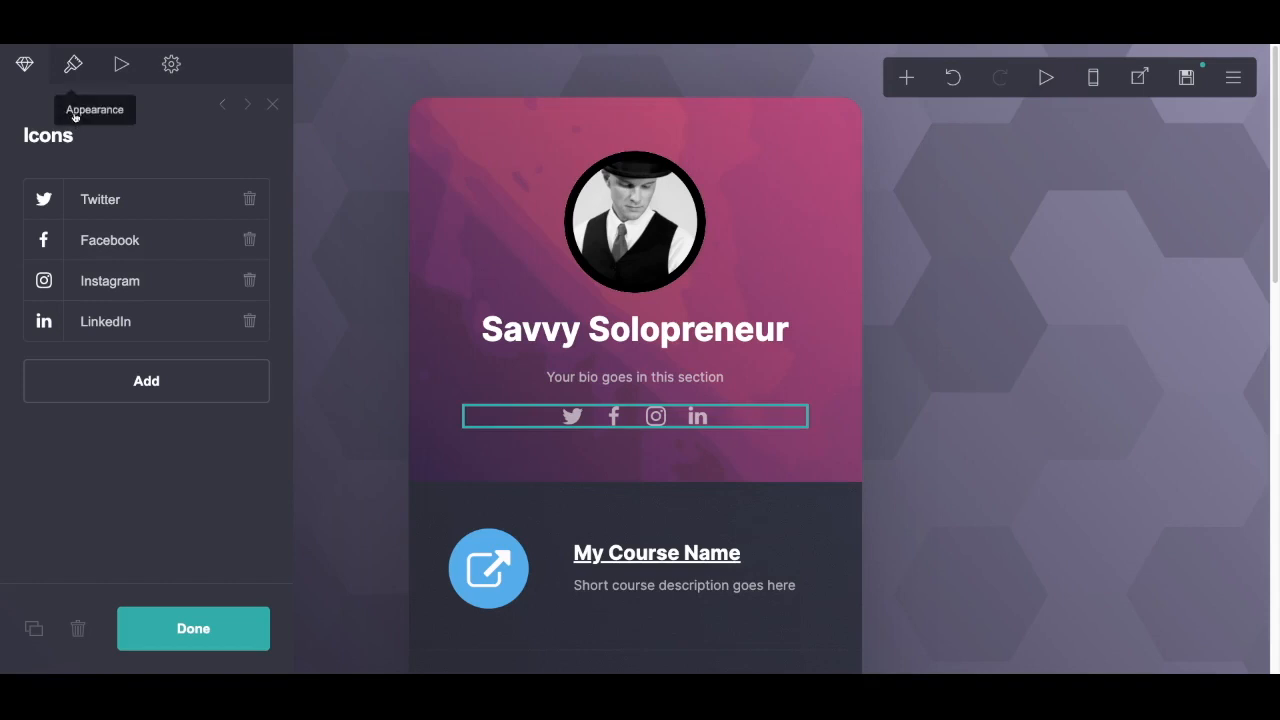
# - Try a larger size of 2.125 for the social icons and restore it to 1.875
pyautogui.click(72, 112)
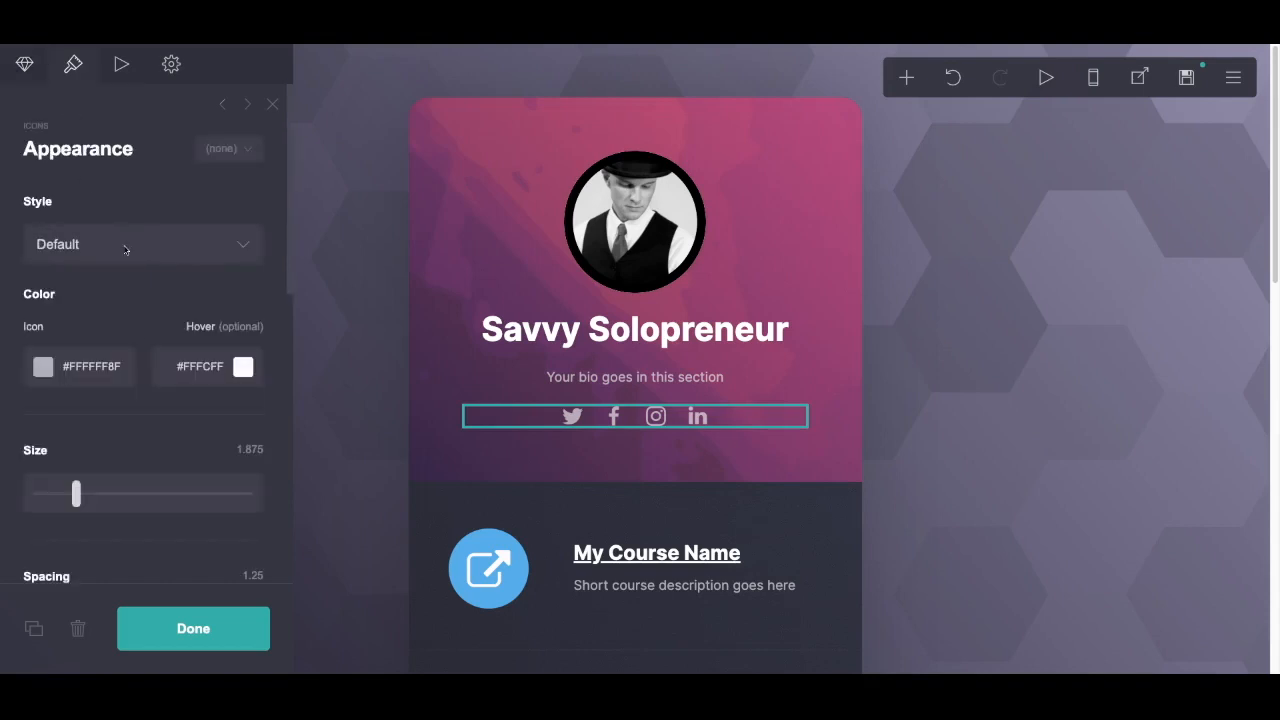
pyautogui.scroll(-1, 135, 340)
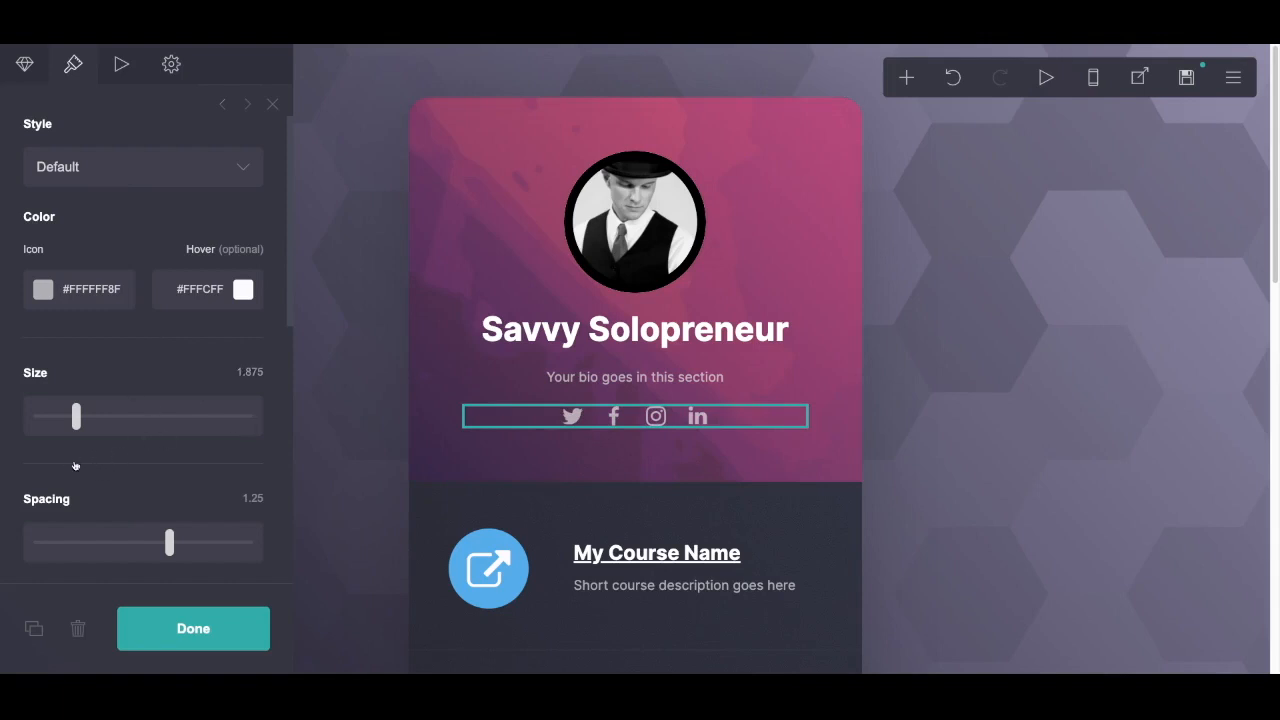
pyautogui.doubleClick(250, 374)
pyautogui.press('super+c')
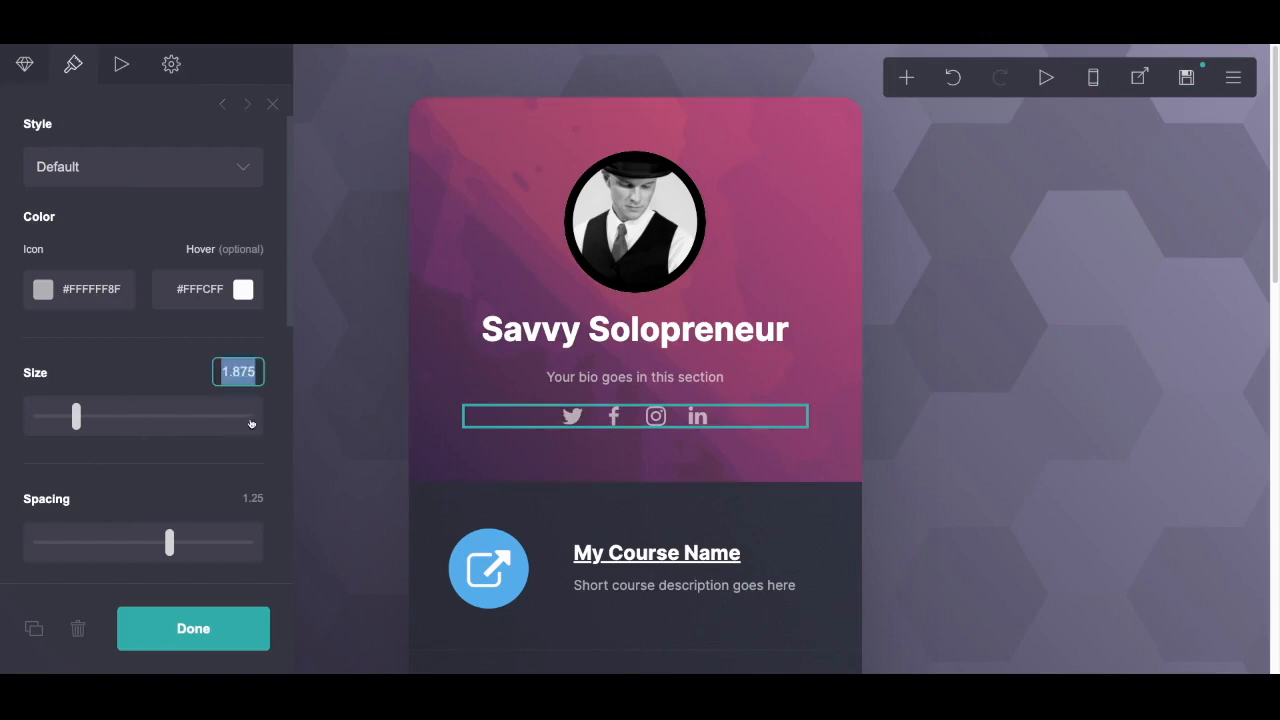
pyautogui.moveTo(77, 416)
pyautogui.mouseDown()
pyautogui.moveTo(97, 416)
pyautogui.moveTo(83, 416)
pyautogui.mouseUp()
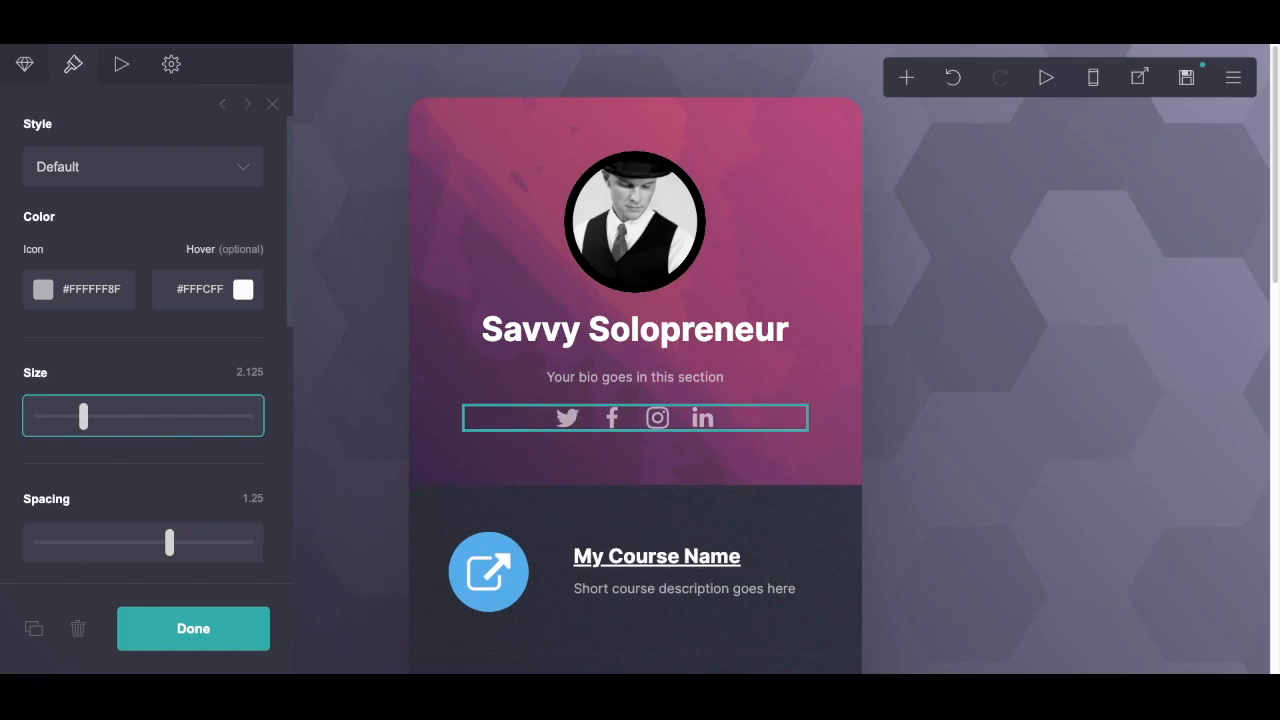
pyautogui.click(251, 373)
pyautogui.press('super+v')
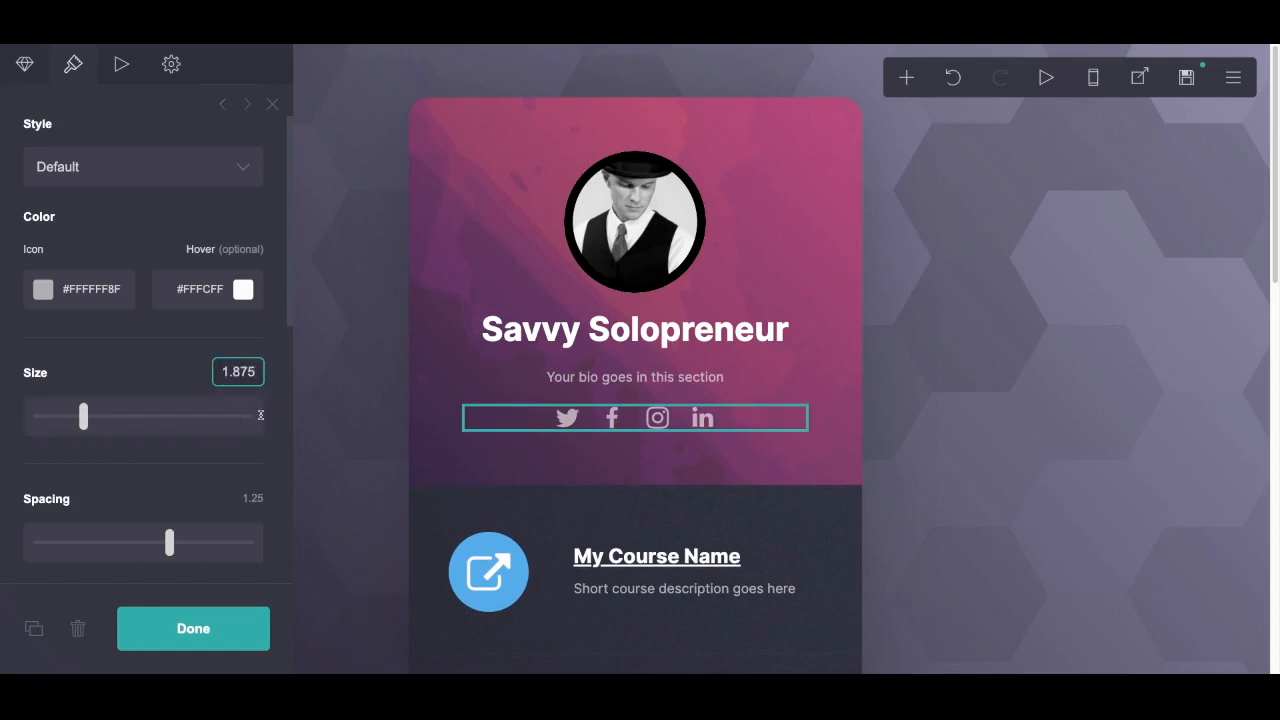
pyautogui.press('Return')
# - Try wider spacing between the social icons, including 1.75, and reset it to 1.25
pyautogui.scroll(-2, 200, 470)
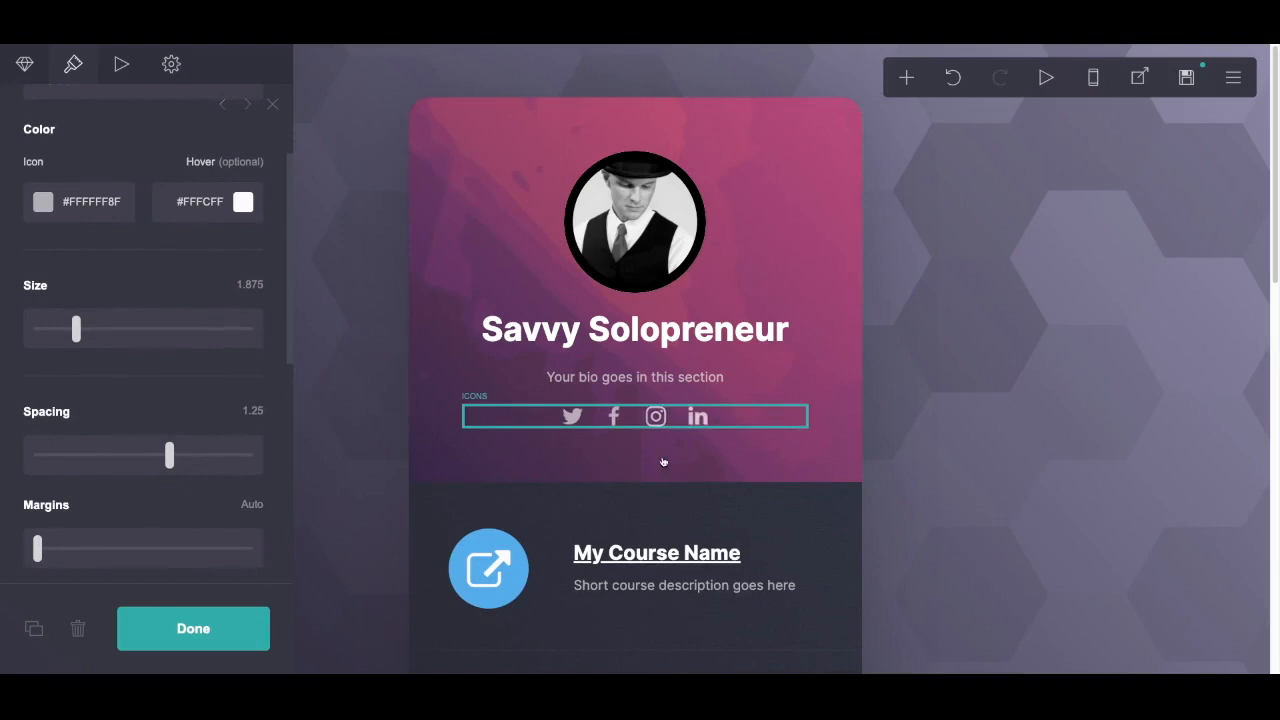
pyautogui.click(252, 411)
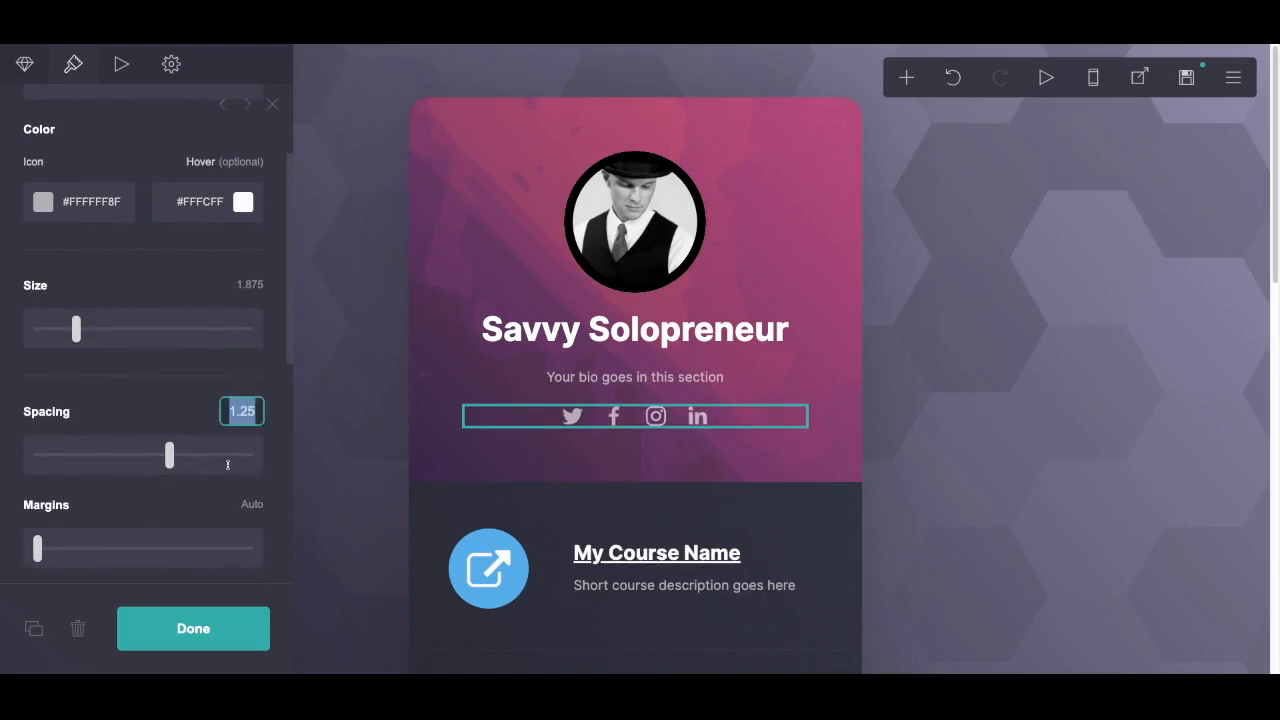
pyautogui.write('1.5')
pyautogui.press('Tab')
pyautogui.press('Right')
pyautogui.press('Right')
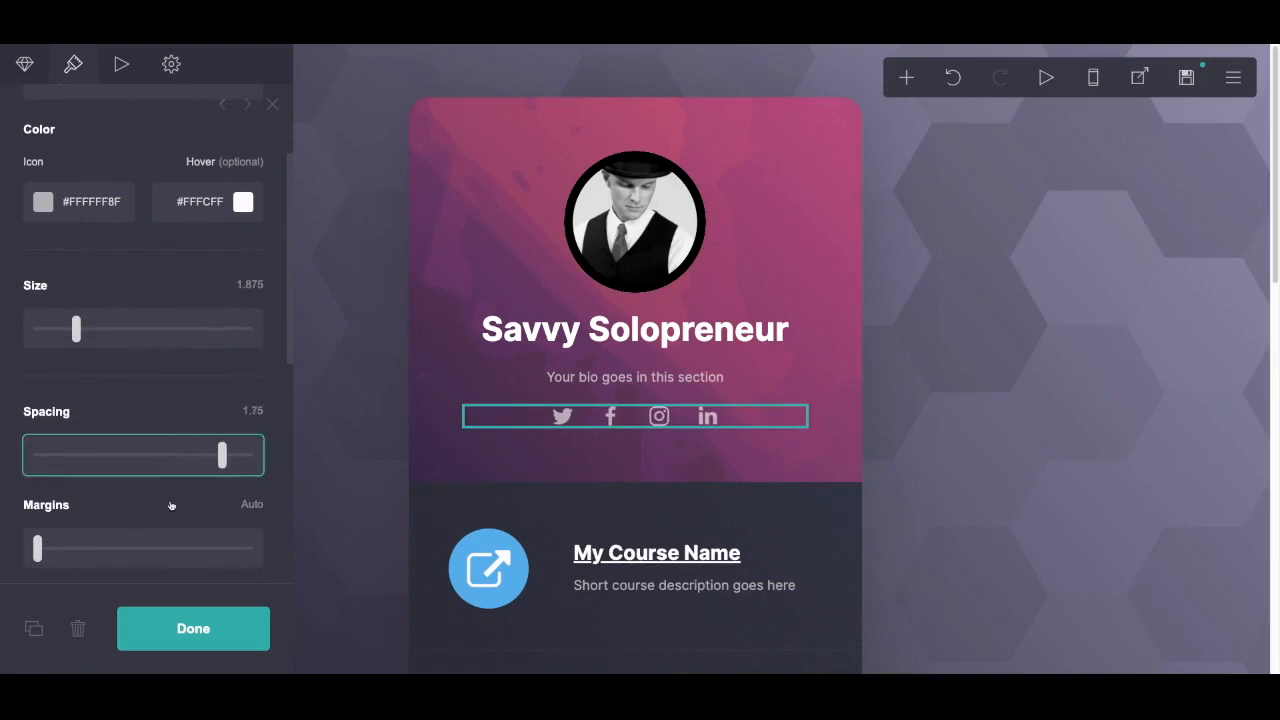
pyautogui.moveTo(249, 455); pyautogui.dragTo(183, 455)
pyautogui.click(251, 412)
pyautogui.write('1.25')
pyautogui.press('Return')
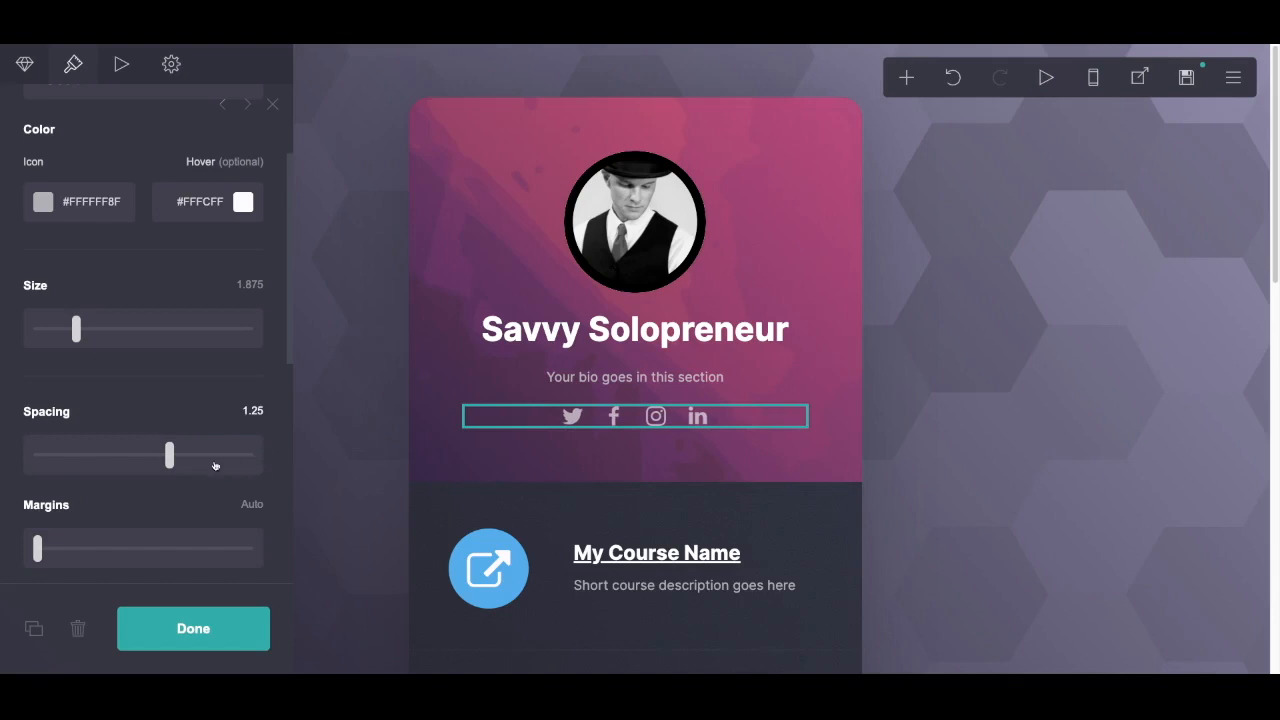
pyautogui.scroll(-8, 183, 515)
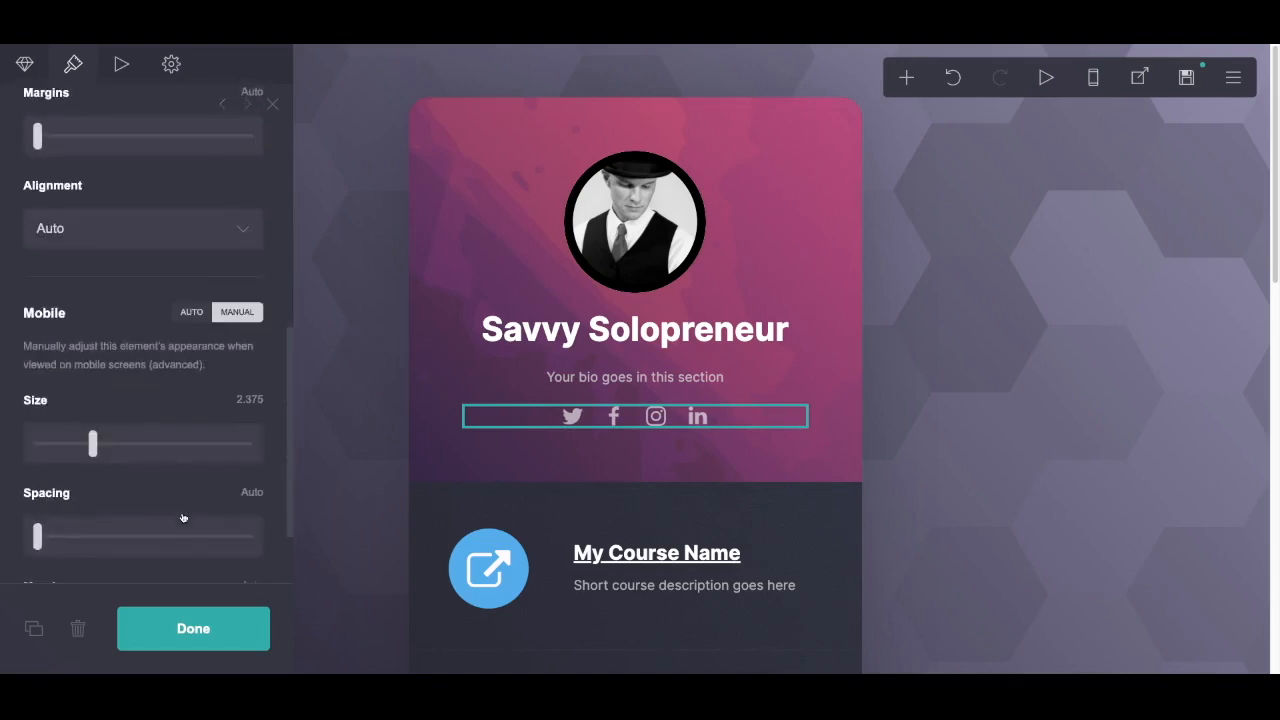
pyautogui.scroll(5, 183, 517)
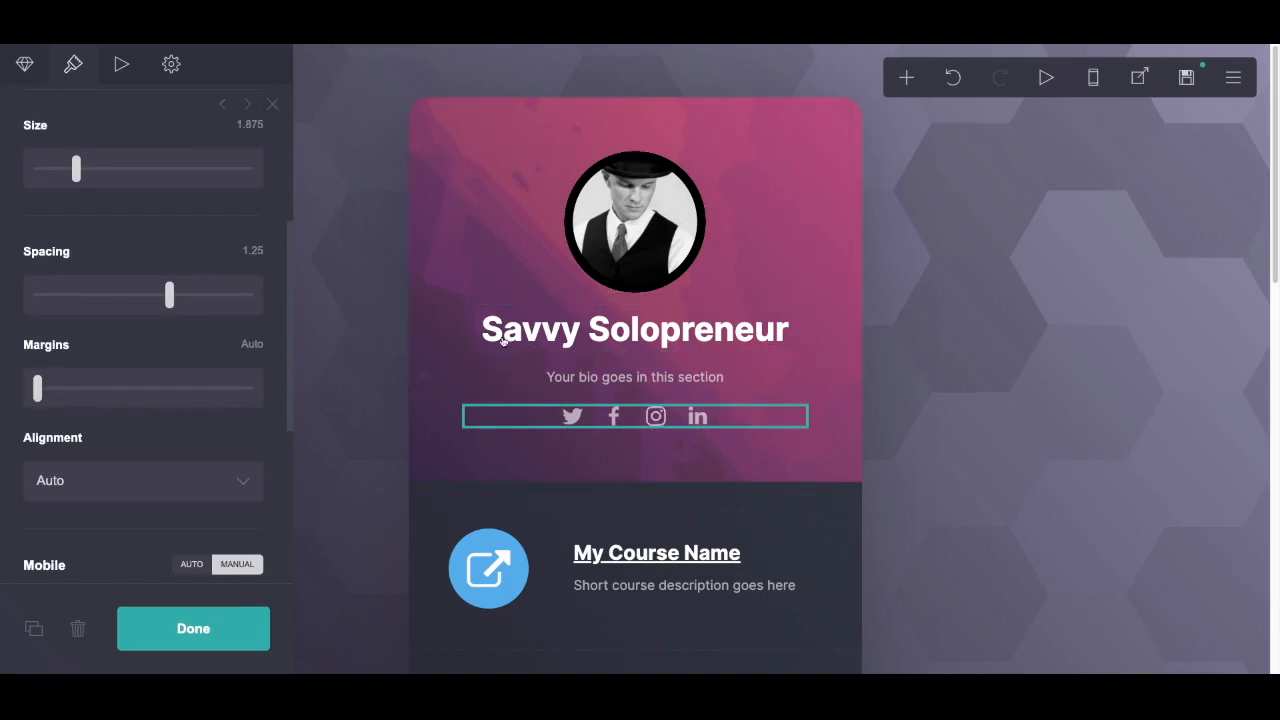
# - Examine the header container's appearance settings, especially its background image, position, tile, size and parallax options, and close them
pyautogui.click(433, 174)
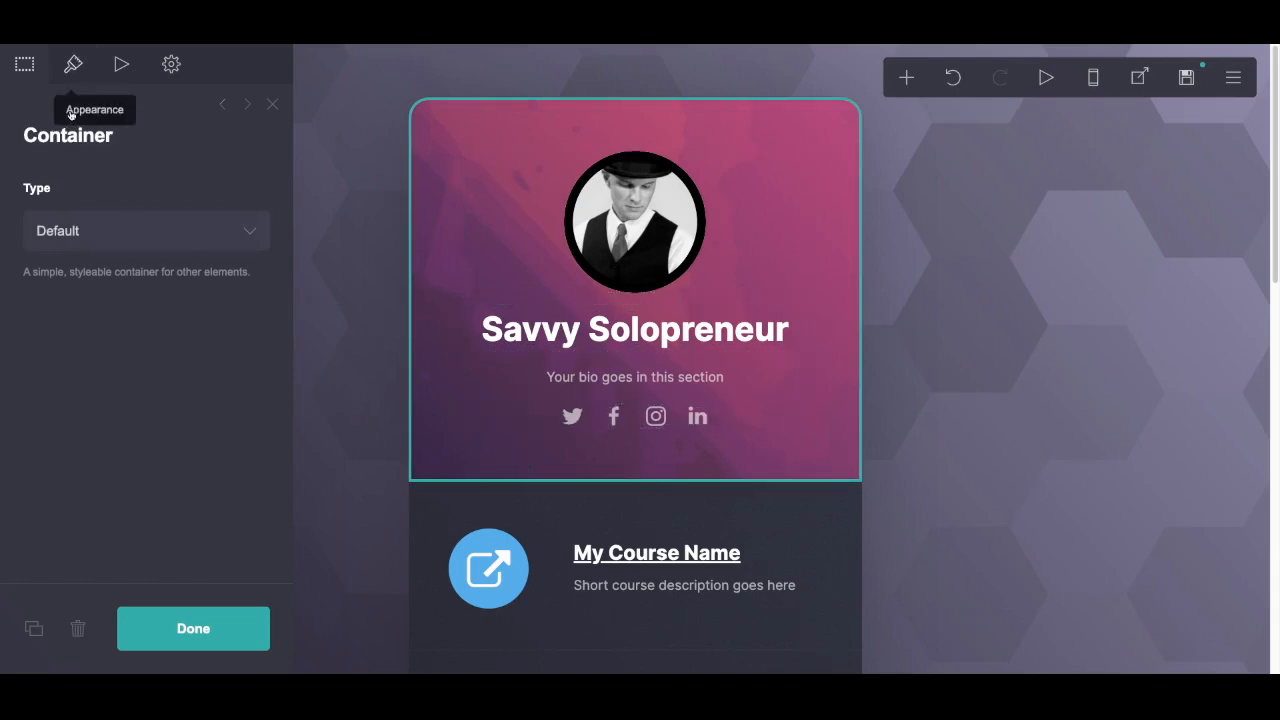
pyautogui.click(70, 114)
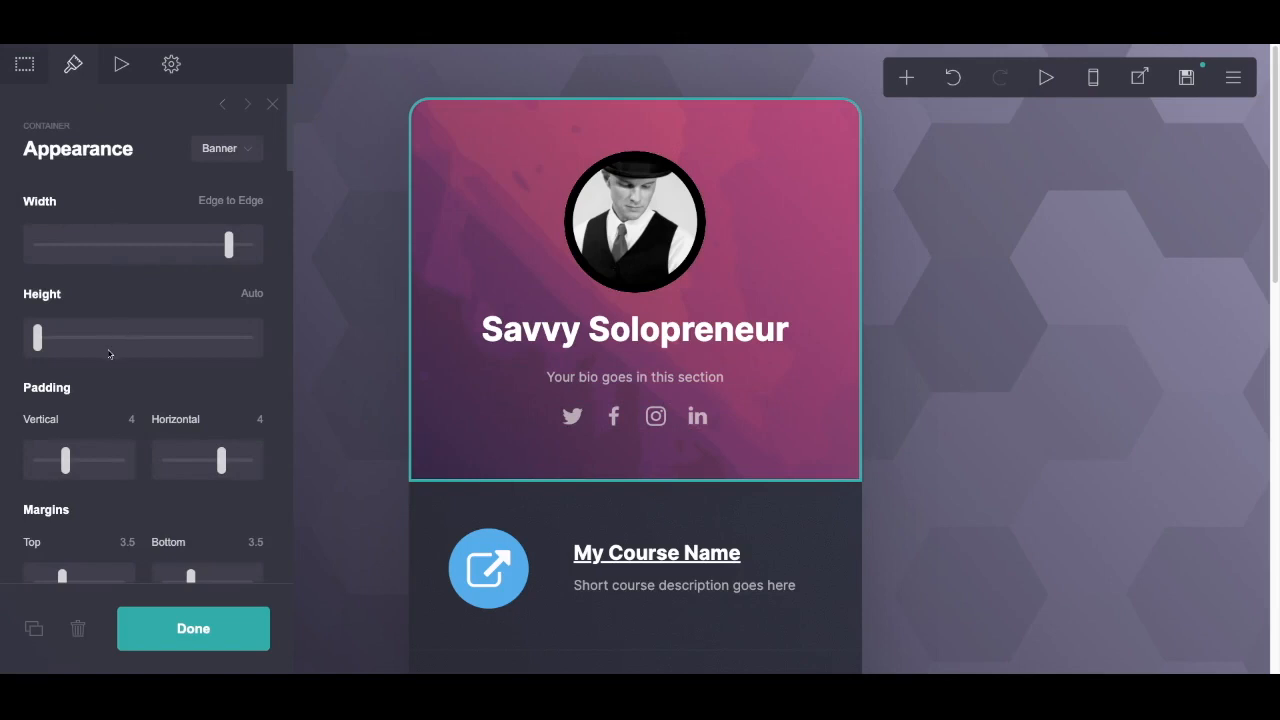
pyautogui.scroll(-6, 110, 354)
pyautogui.scroll(-4, 110, 354)
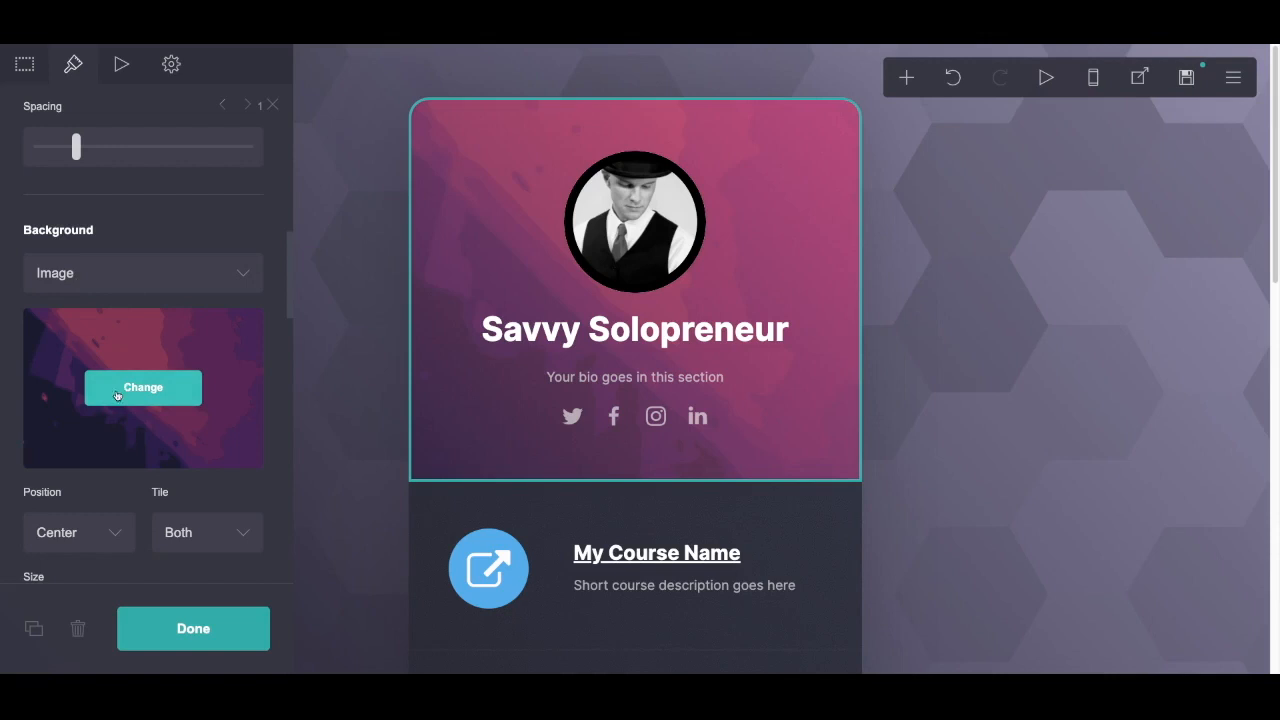
pyautogui.click(133, 275)
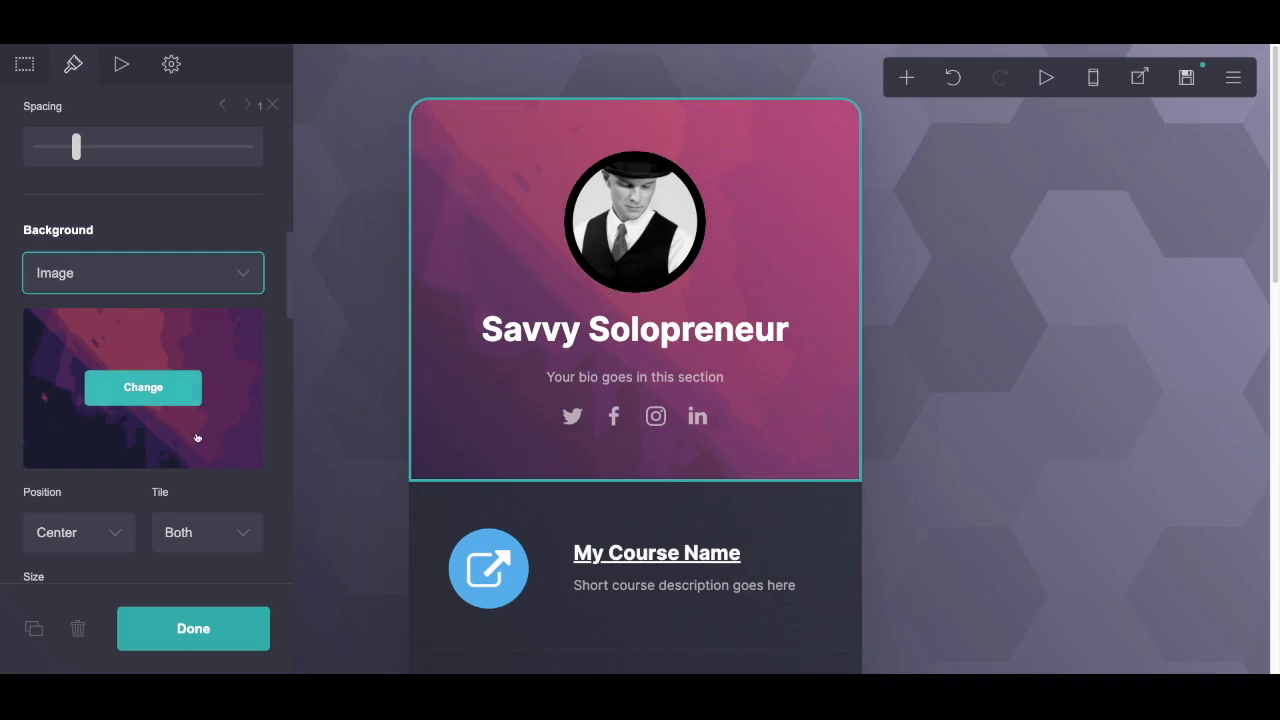
pyautogui.scroll(-2, 195, 474)
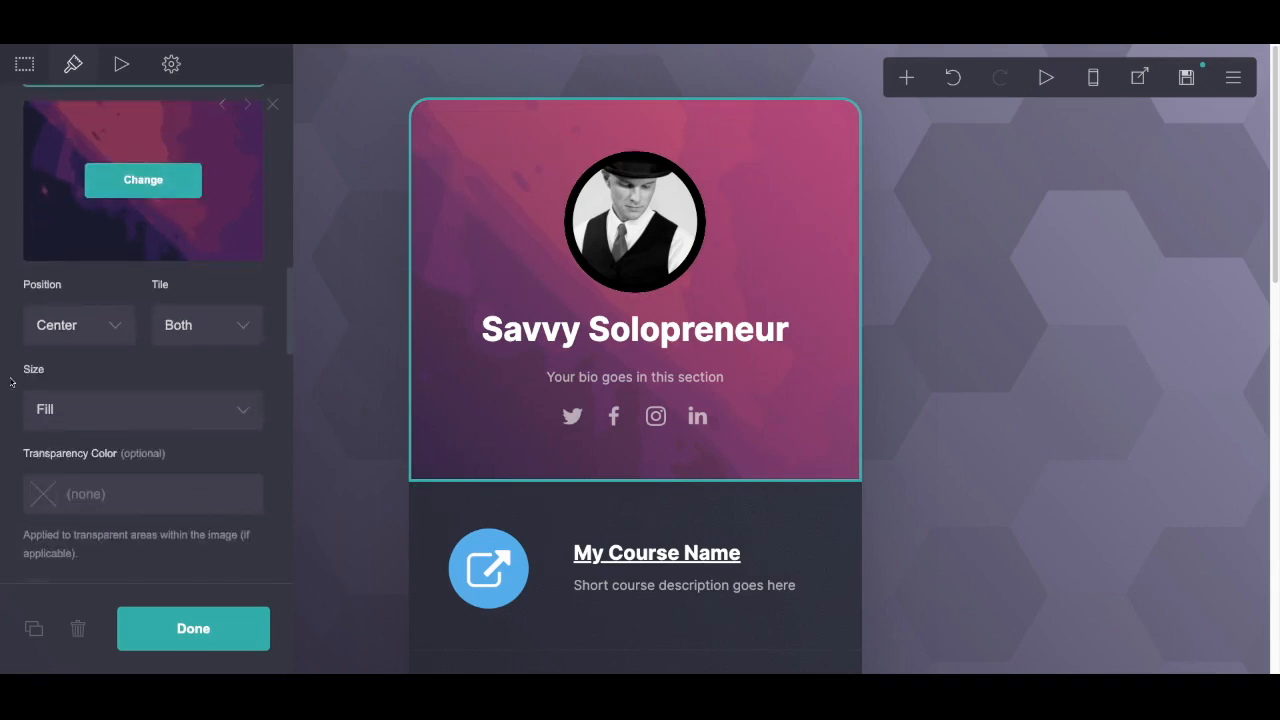
pyautogui.scroll(-1, 146, 462)
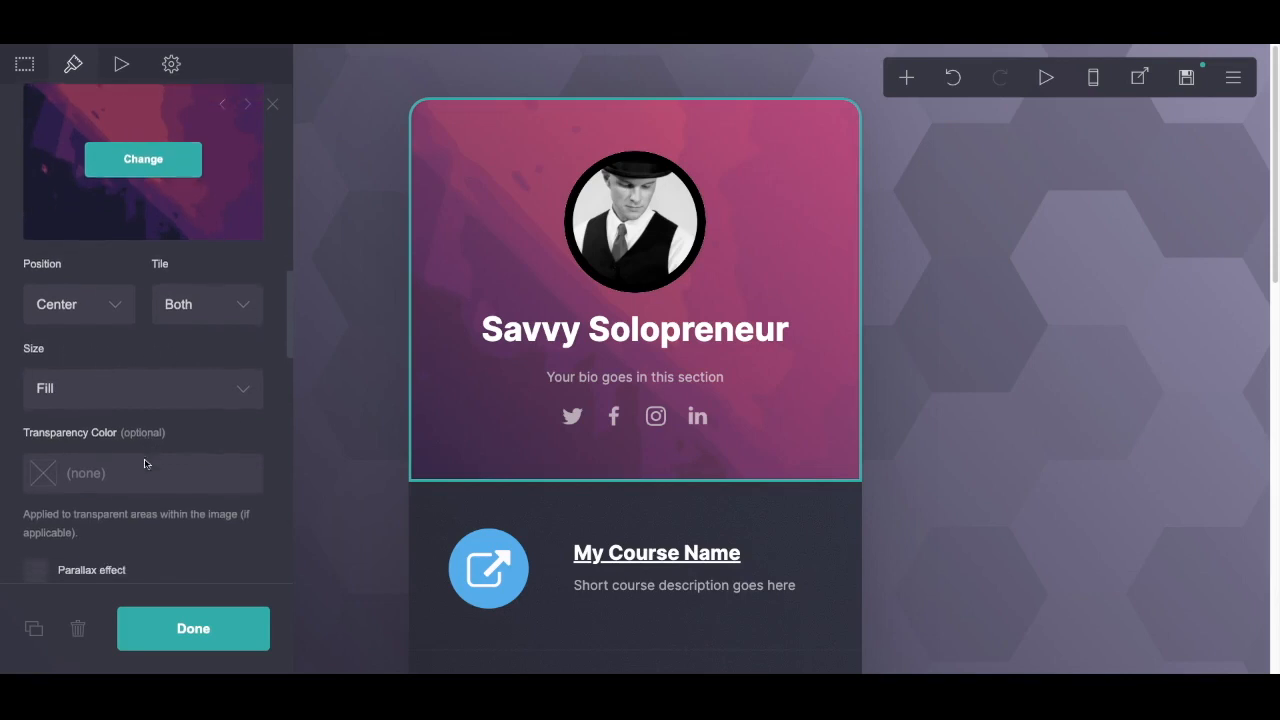
pyautogui.scroll(2, 204, 482)
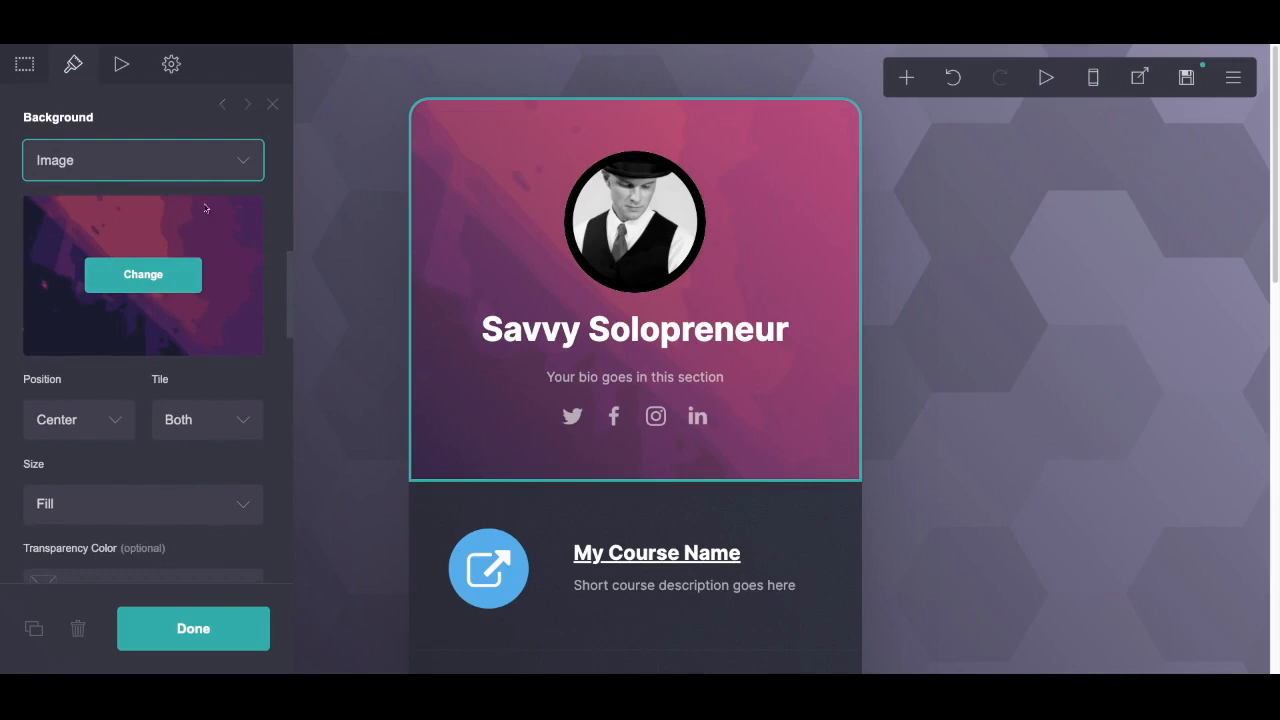
pyautogui.scroll(-3, 175, 438)
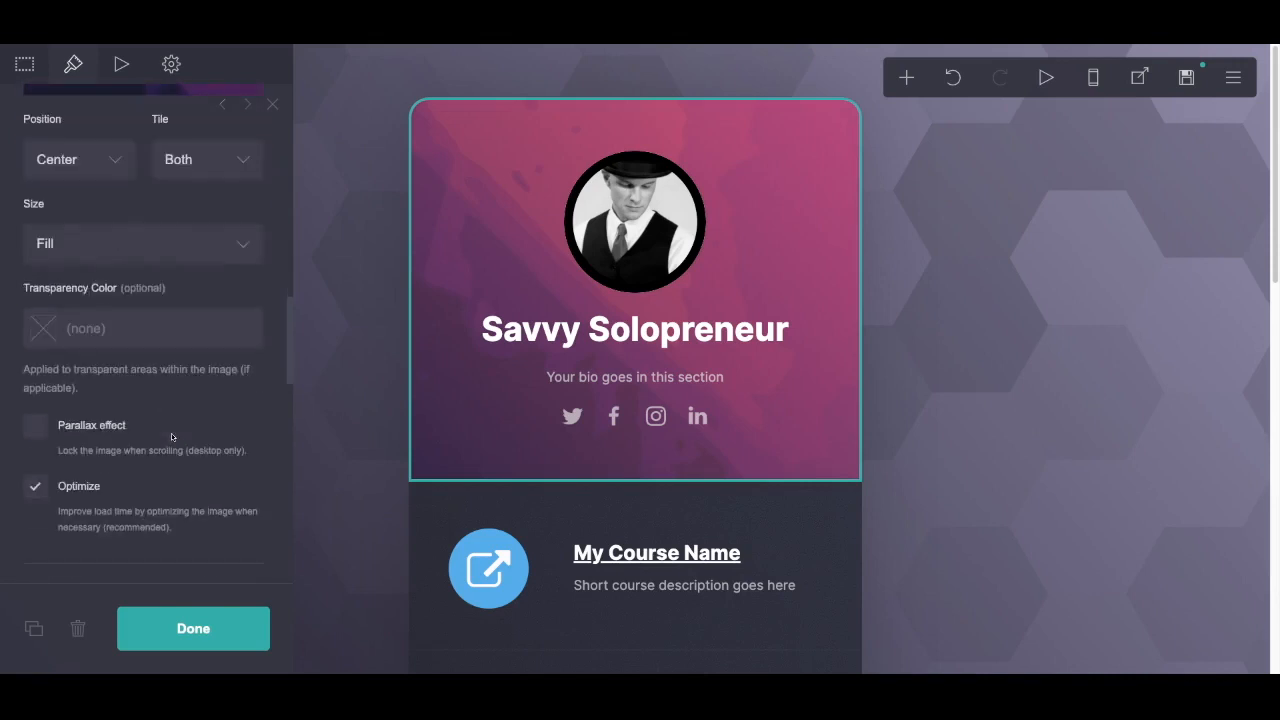
pyautogui.click(211, 628)
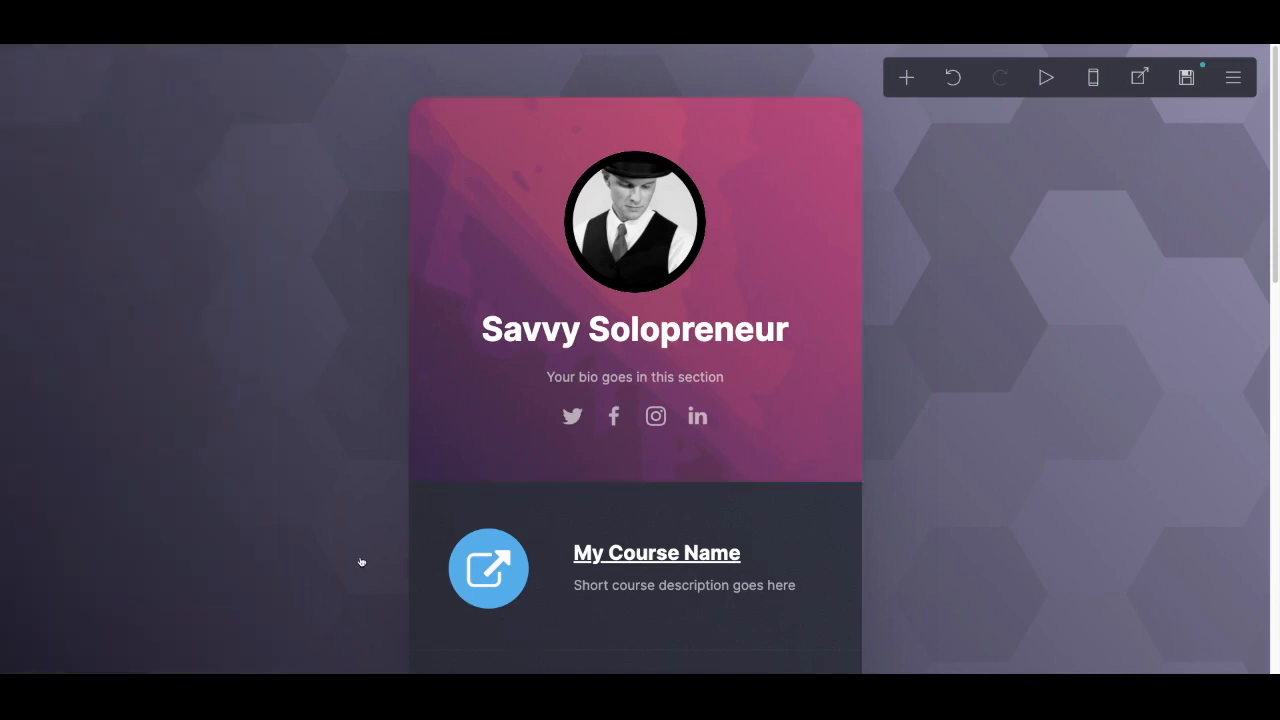
# - Look through the link sections below the header, from the course entries to the affiliate products and website link
pyautogui.scroll(-3, 355, 562)
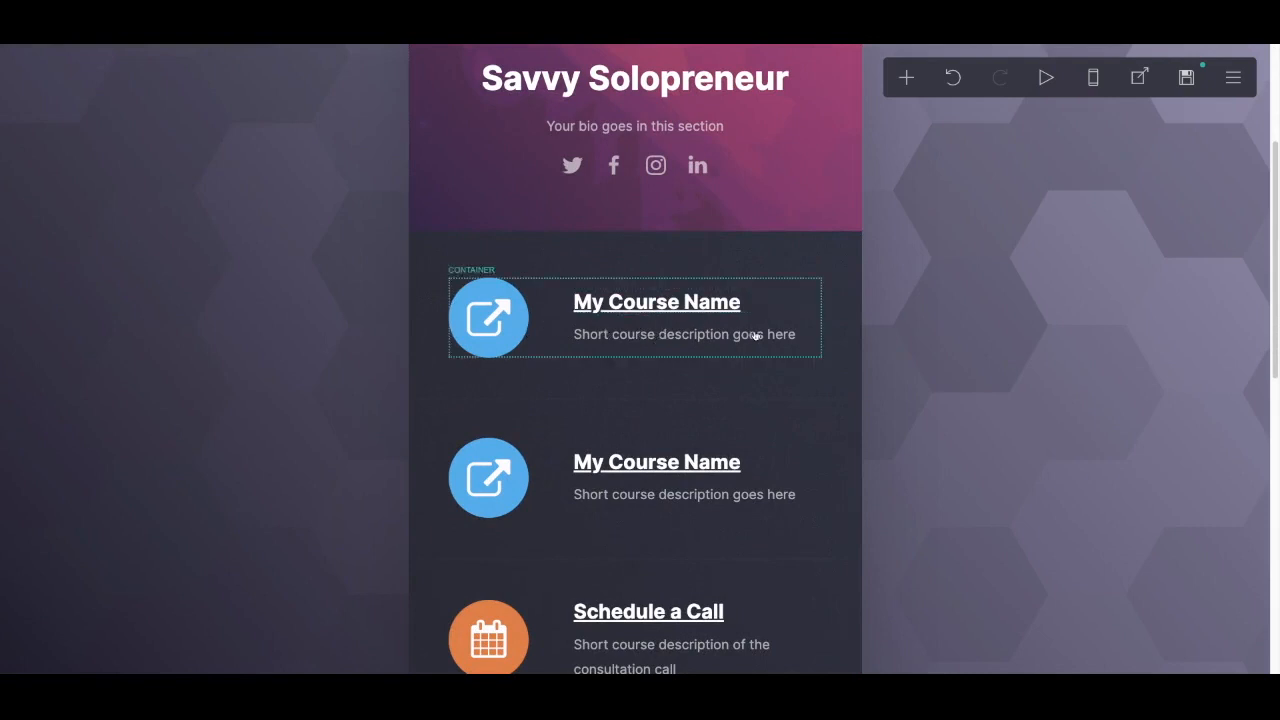
pyautogui.scroll(-1, 831, 356)
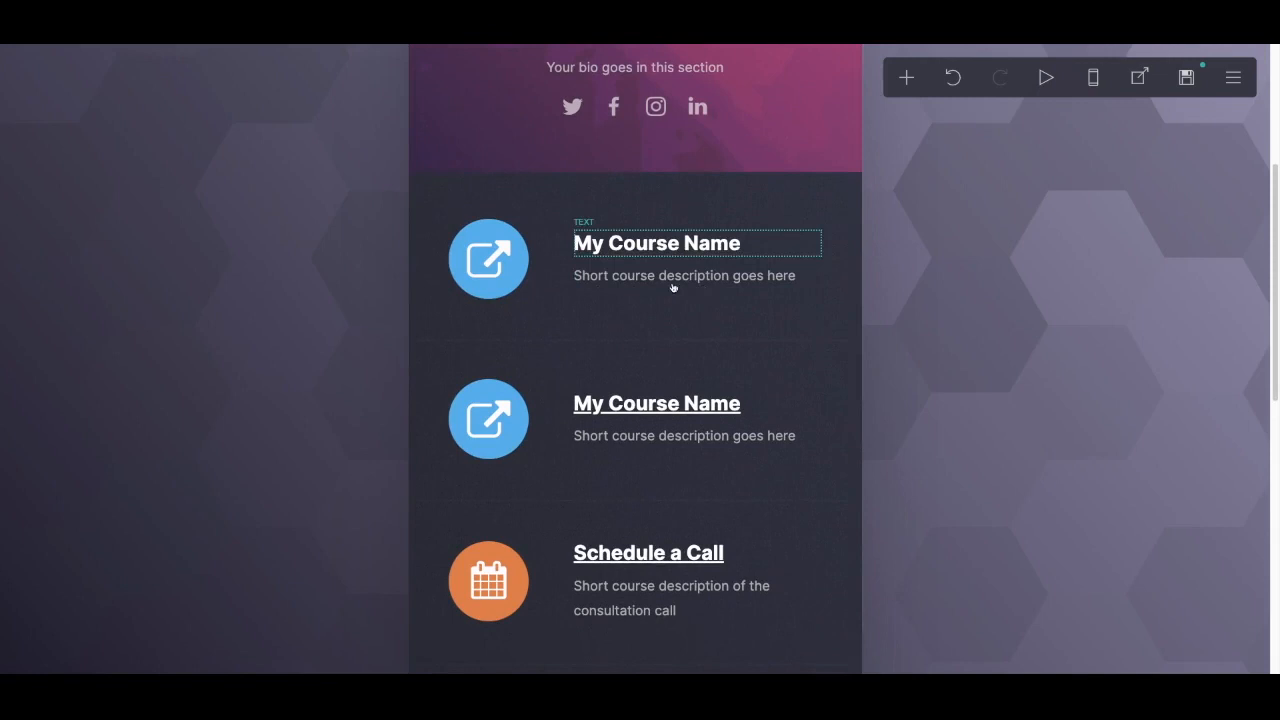
pyautogui.scroll(-2, 855, 415)
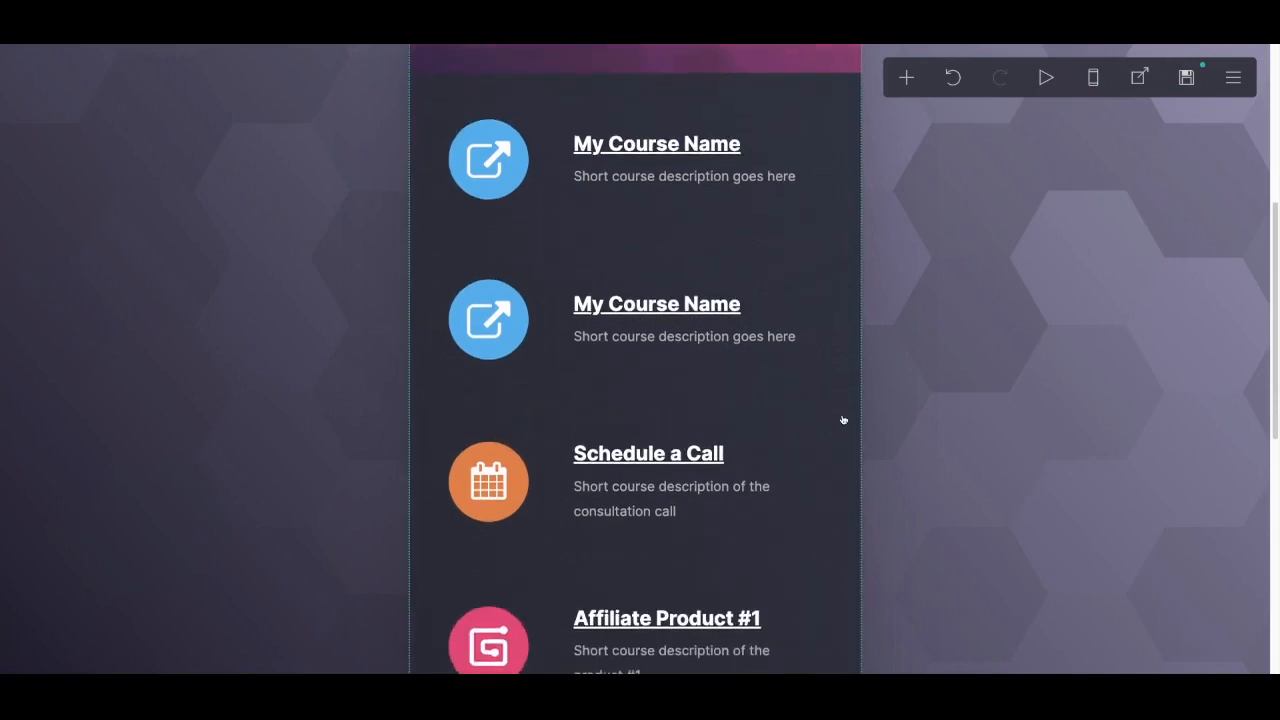
pyautogui.scroll(-4, 843, 420)
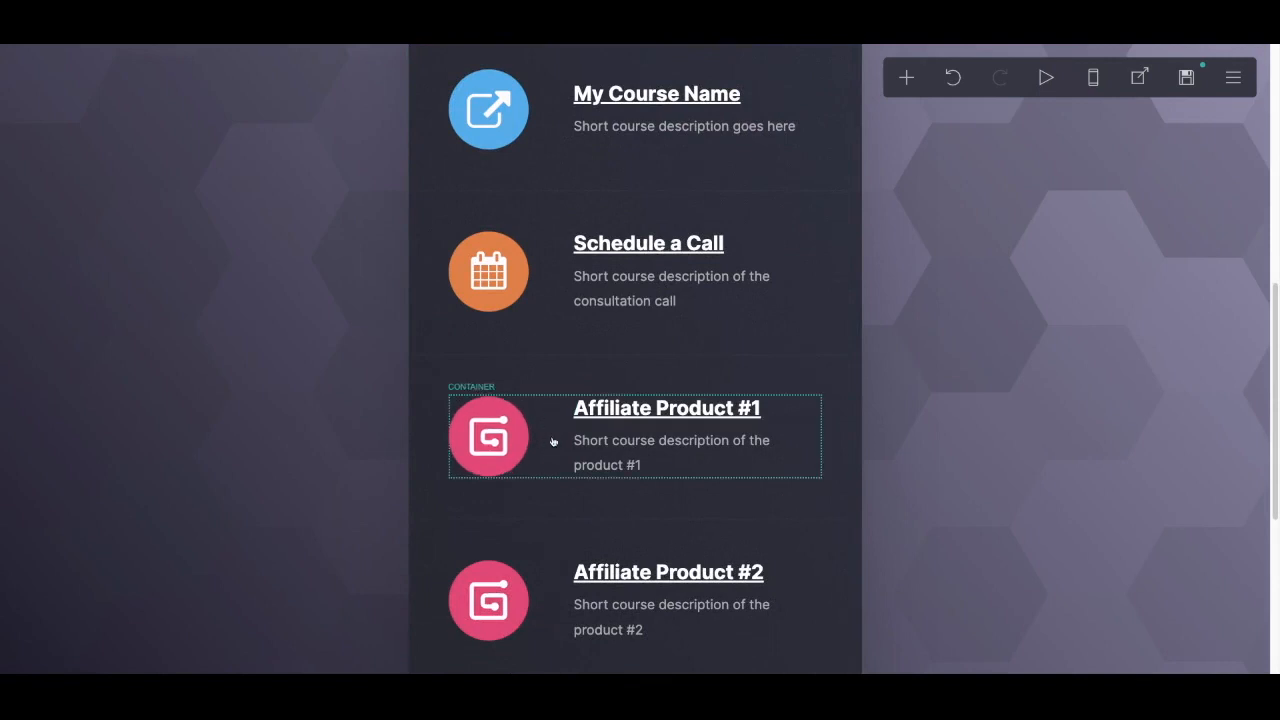
pyautogui.scroll(-2, 552, 440)
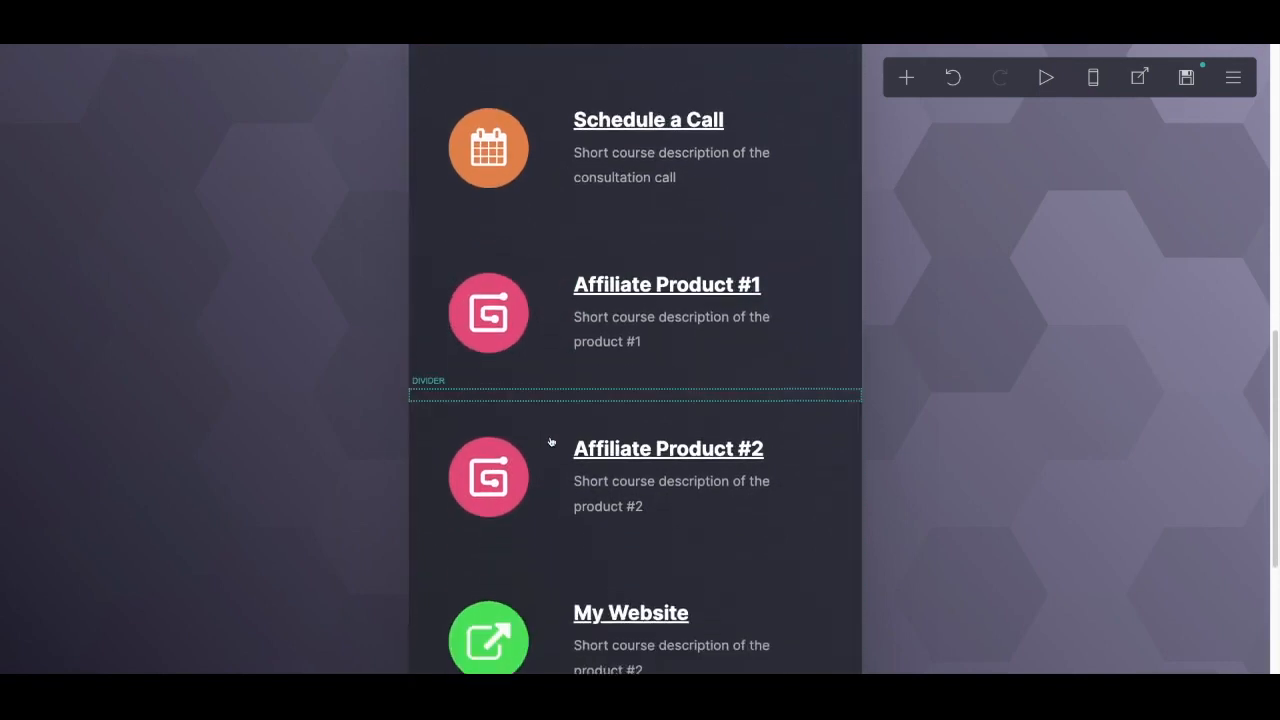
# - Open the first course heading for editing and highlight its link text, My Course Name, inside the square brackets
pyautogui.scroll(5, 550, 441)
pyautogui.scroll(5, 547, 442)
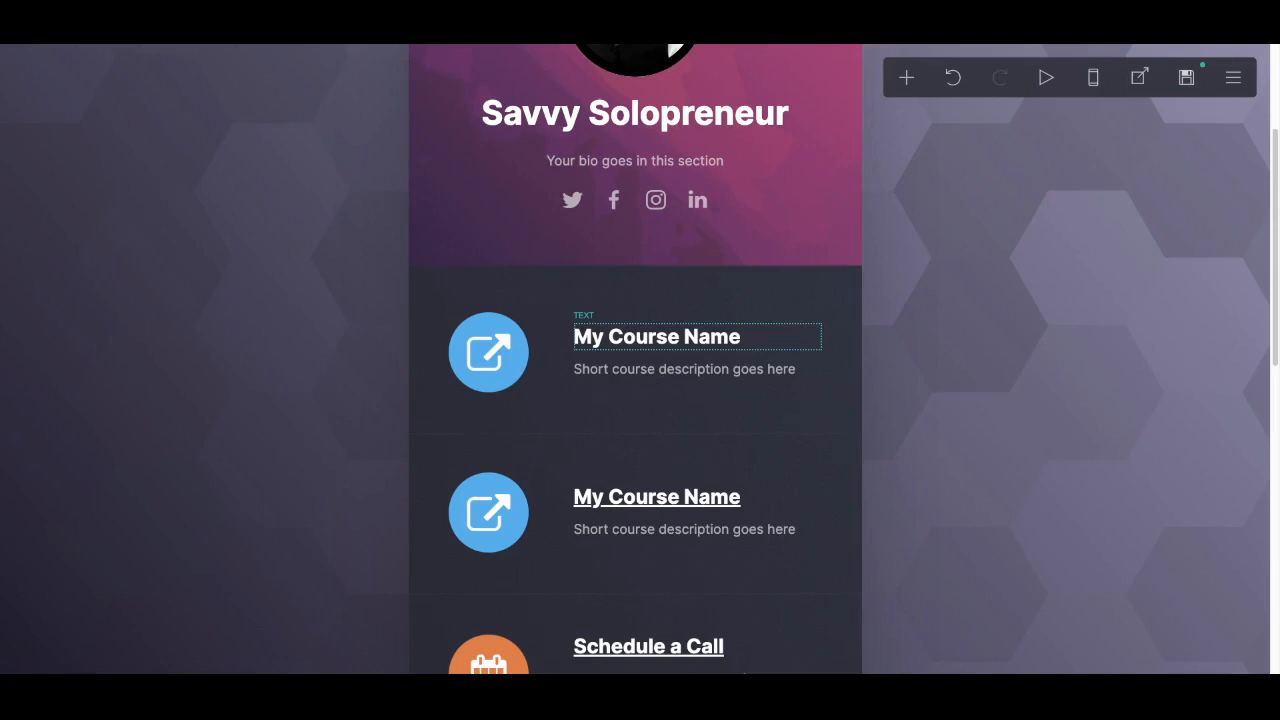
pyautogui.click(657, 337)
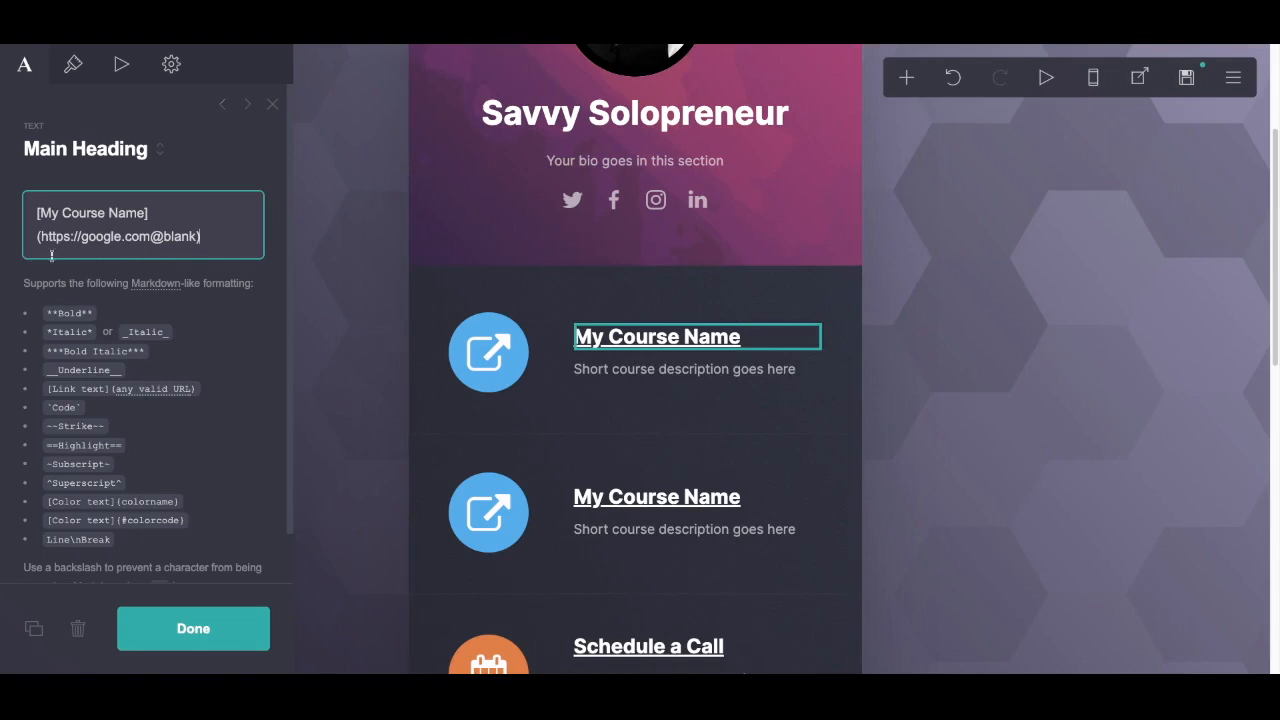
pyautogui.hotkey('shift', 'Right')
pyautogui.hotkey('shift', 'Right')
pyautogui.hotkey('shift', 'Right')
pyautogui.hotkey('shift', 'Right')
pyautogui.hotkey('shift', 'Right')
pyautogui.hotkey('shift', 'Right')
pyautogui.hotkey('shift', 'Right')
pyautogui.hotkey('shift', 'Right')
pyautogui.hotkey('shift', 'Right')
pyautogui.hotkey('shift', 'Right')
pyautogui.hotkey('shift', 'Right')
pyautogui.hotkey('shift', 'Right')
pyautogui.hotkey('shift', 'Right')
pyautogui.hotkey('shift', 'Right')
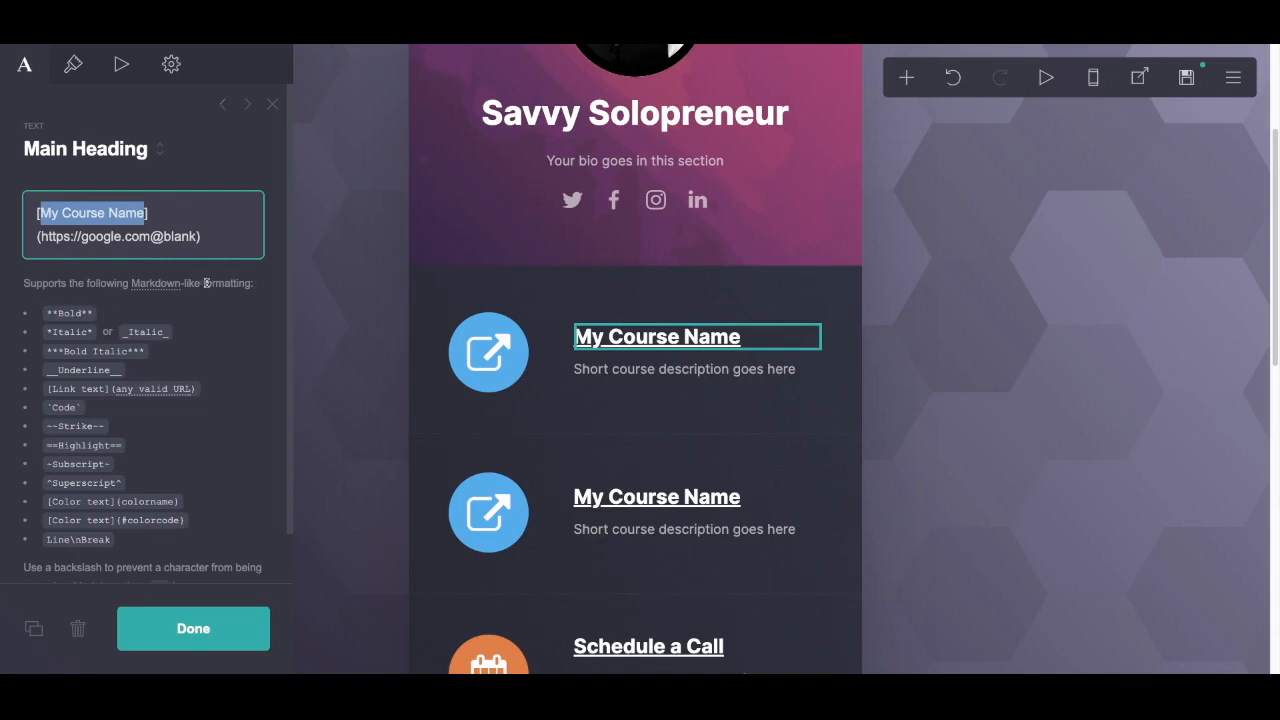
pyautogui.click(149, 280)
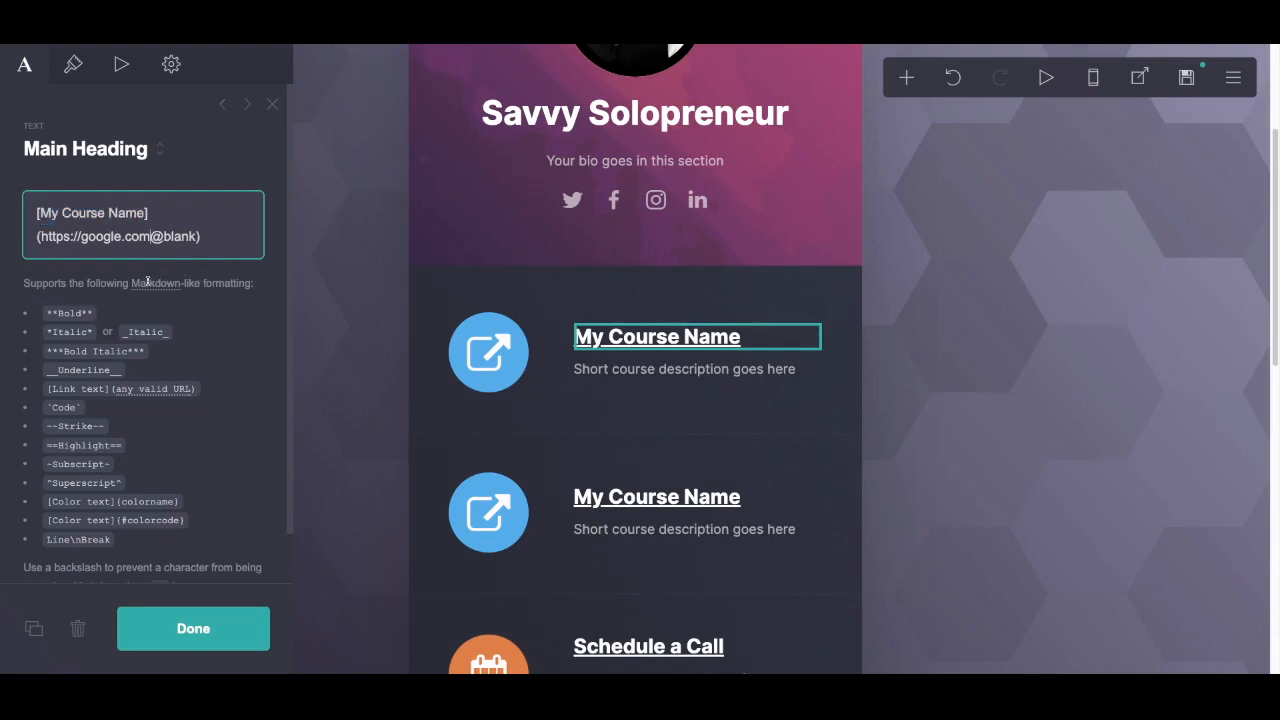
pyautogui.hotkey('shift', 'Left')
pyautogui.hotkey('shift', 'Left')
pyautogui.hotkey('shift', 'Left')
pyautogui.hotkey('shift', 'Left')
pyautogui.hotkey('shift', 'Left')
pyautogui.hotkey('shift', 'Left')
pyautogui.hotkey('shift', 'Left')
pyautogui.hotkey('shift', 'Left')
pyautogui.hotkey('shift', 'Left')
pyautogui.hotkey('shift', 'Left')
pyautogui.hotkey('shift', 'Left')
pyautogui.hotkey('shift', 'Left')
pyautogui.hotkey('shift', 'Left')
pyautogui.hotkey('shift', 'Left')
pyautogui.hotkey('shift', 'Left')
pyautogui.hotkey('shift', 'Left')
pyautogui.hotkey('shift', 'Left')
pyautogui.hotkey('shift', 'Left')
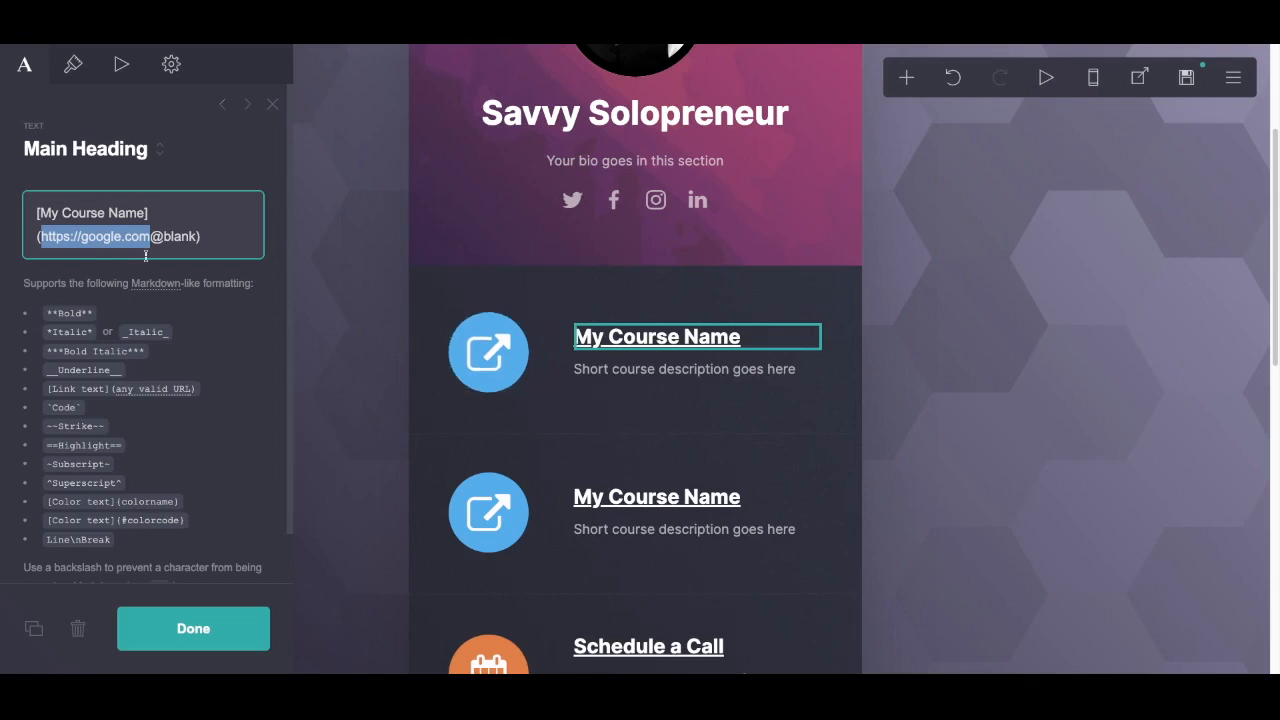
pyautogui.press('Up')
pyautogui.hotkey('shift', 'Left')
pyautogui.hotkey('shift', 'Left')
pyautogui.hotkey('shift', 'Left')
pyautogui.hotkey('shift', 'Left')
pyautogui.hotkey('shift', 'Left')
pyautogui.hotkey('shift', 'Left')
pyautogui.hotkey('shift', 'Left')
pyautogui.hotkey('shift', 'Left')
pyautogui.hotkey('shift', 'Left')
pyautogui.hotkey('shift', 'Left')
pyautogui.hotkey('shift', 'Left')
pyautogui.hotkey('shift', 'Left')
pyautogui.hotkey('shift', 'Left')
pyautogui.hotkey('shift', 'Left')
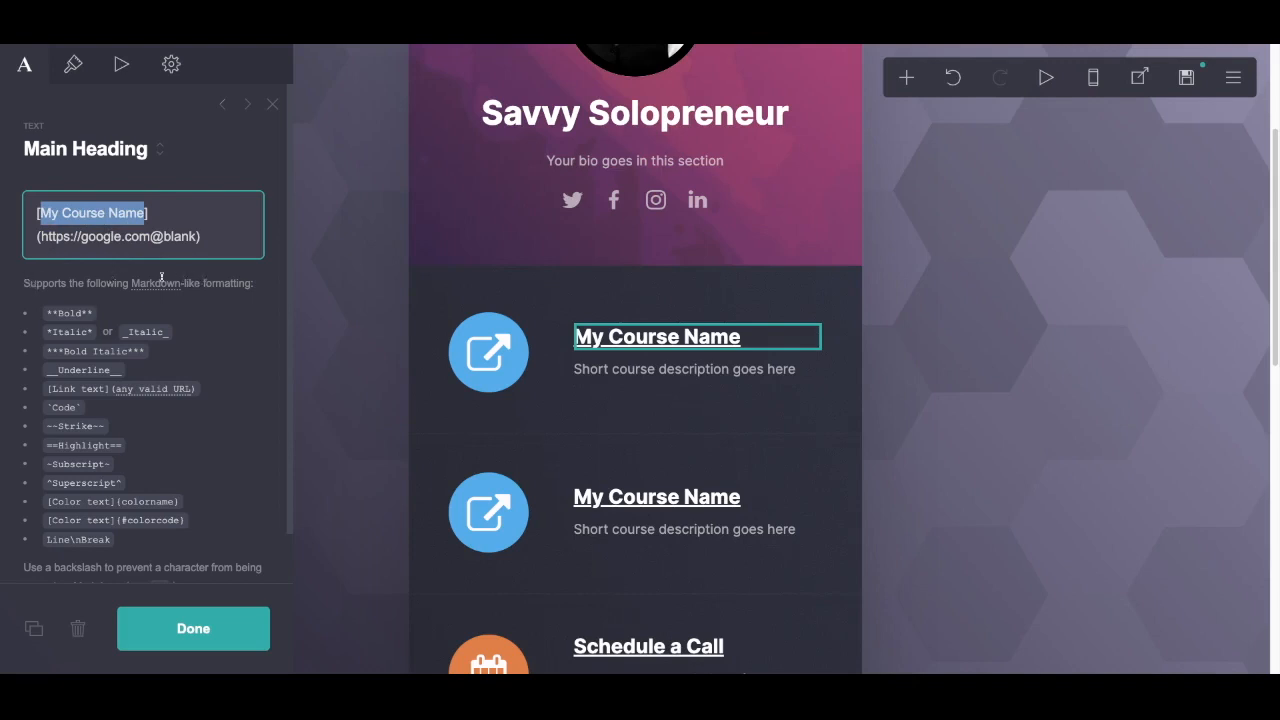
pyautogui.press('Down')
pyautogui.hotkey('shift', 'Left')
pyautogui.hotkey('shift', 'Left')
pyautogui.hotkey('shift', 'Left')
pyautogui.hotkey('shift', 'Left')
pyautogui.hotkey('shift', 'Left')
pyautogui.hotkey('shift', 'Left')
pyautogui.hotkey('shift', 'Left')
pyautogui.hotkey('shift', 'Left')
pyautogui.hotkey('shift', 'Left')
pyautogui.hotkey('shift', 'Left')
pyautogui.hotkey('shift', 'Left')
pyautogui.hotkey('shift', 'Left')
pyautogui.hotkey('shift', 'Left')
pyautogui.hotkey('shift', 'Left')
pyautogui.hotkey('shift', 'Left')
pyautogui.hotkey('shift', 'Left')
pyautogui.hotkey('shift', 'Left')
pyautogui.hotkey('shift', 'Left')
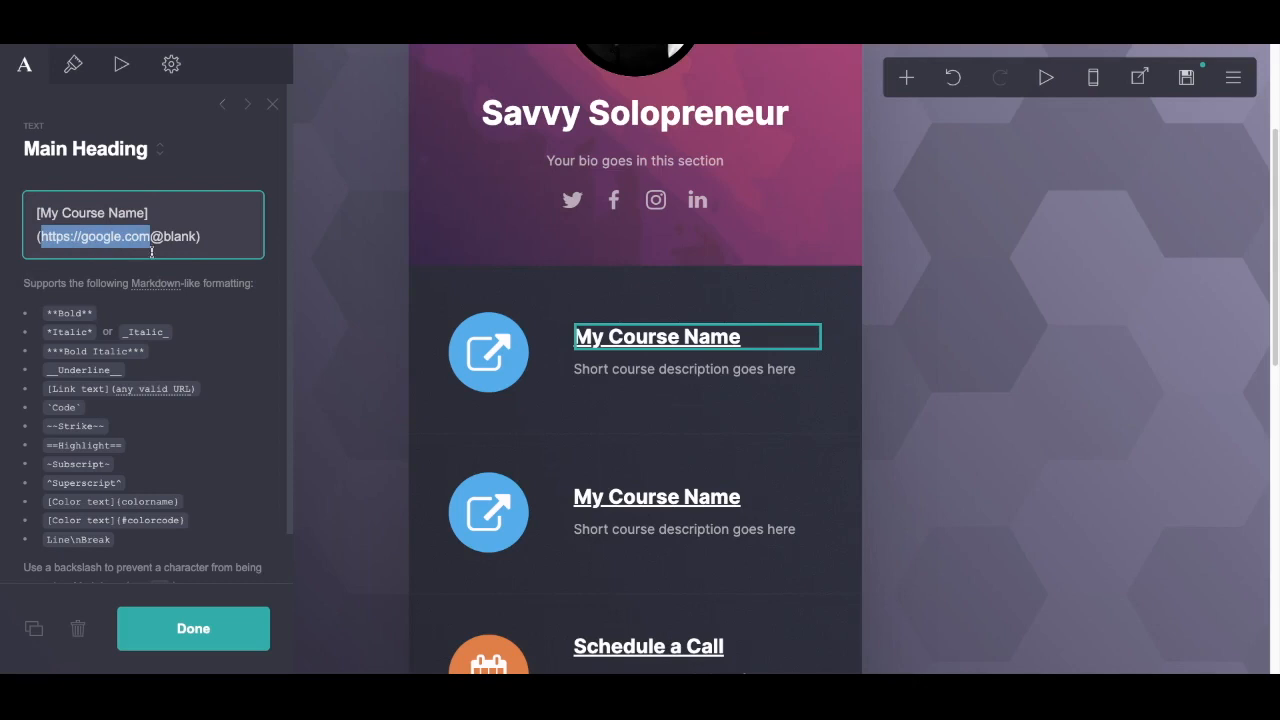
# - Examine the first course heading's appearance settings, from color, font, size and weight to spacing, indent and margins
pyautogui.click(72, 64)
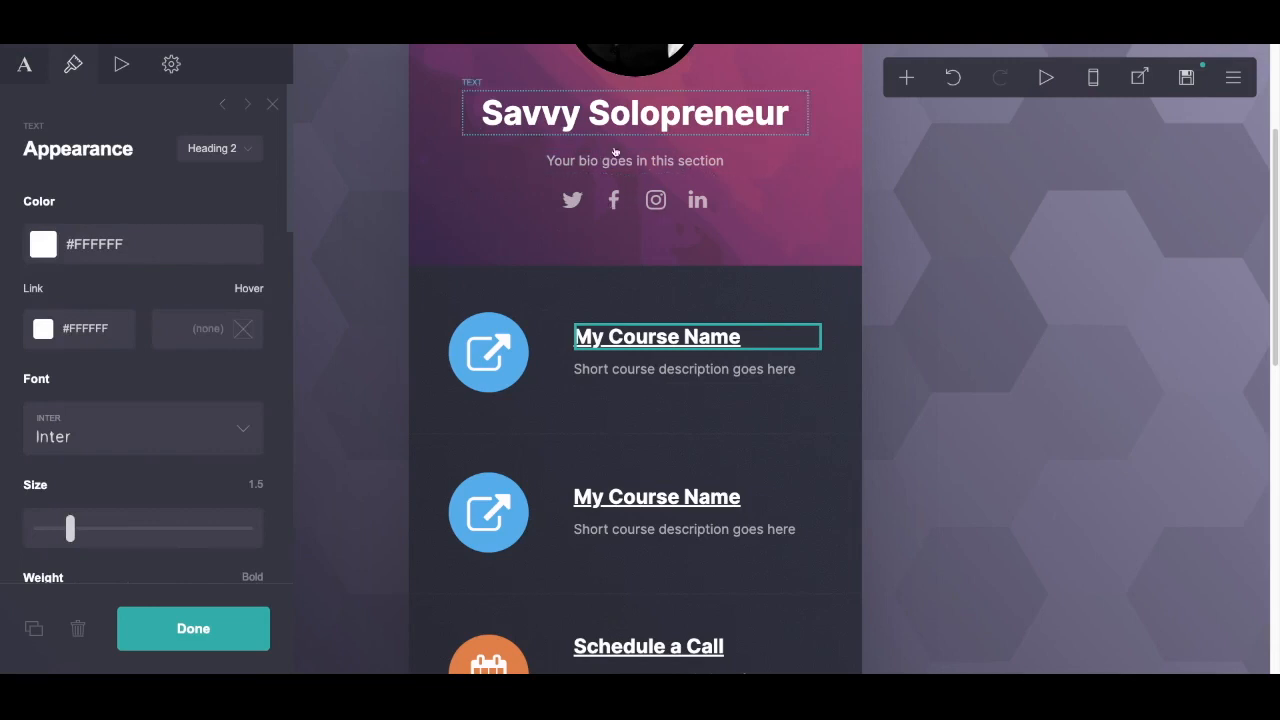
pyautogui.scroll(-4, 163, 357)
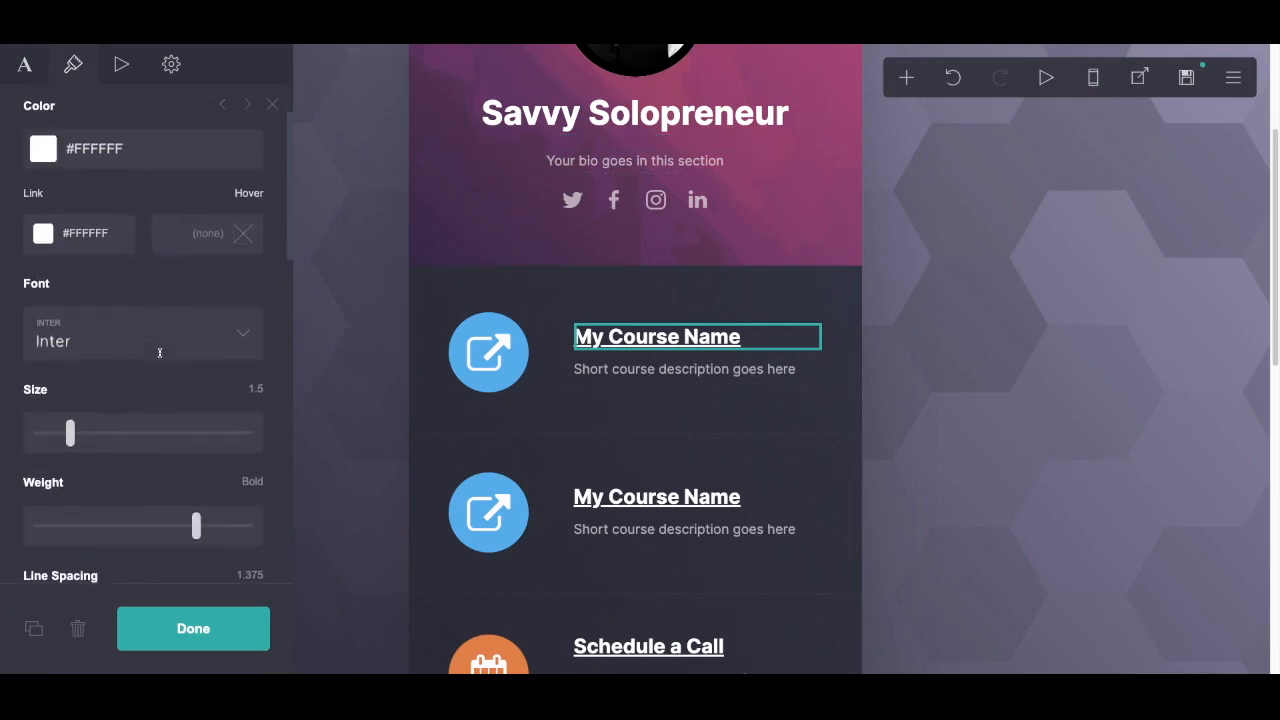
pyautogui.scroll(-2, 139, 366)
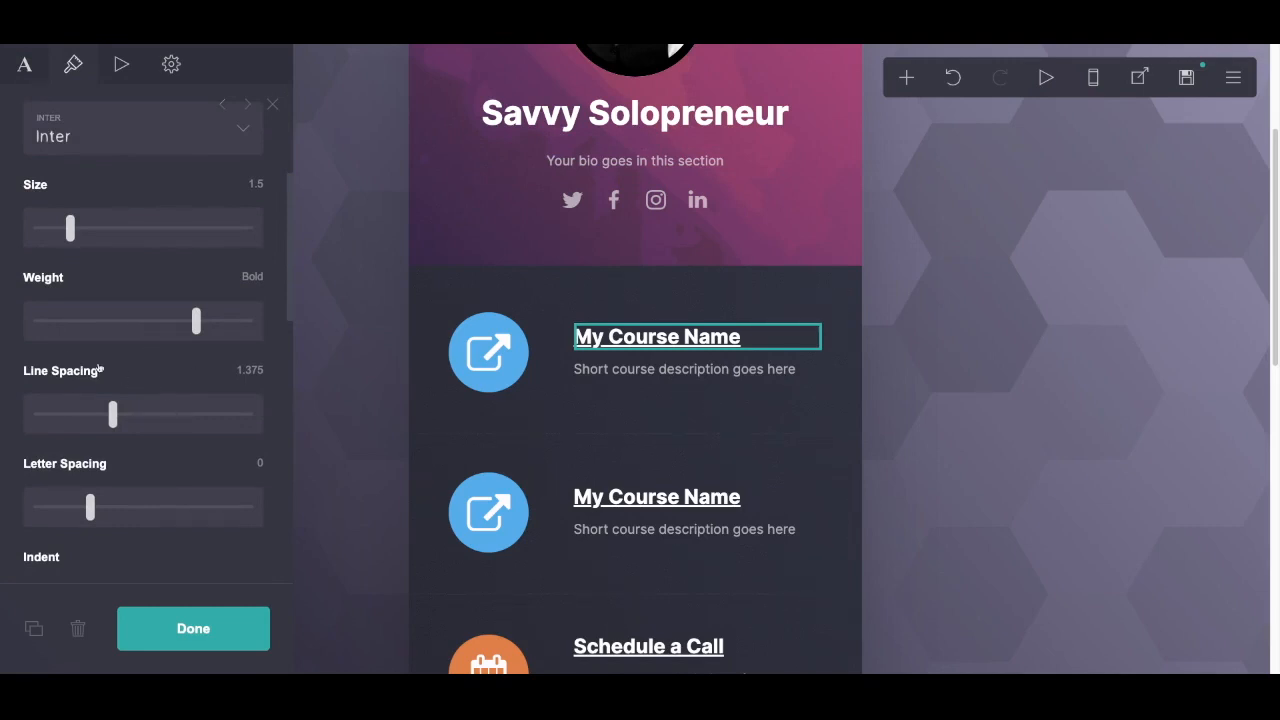
pyautogui.scroll(-3, 200, 408)
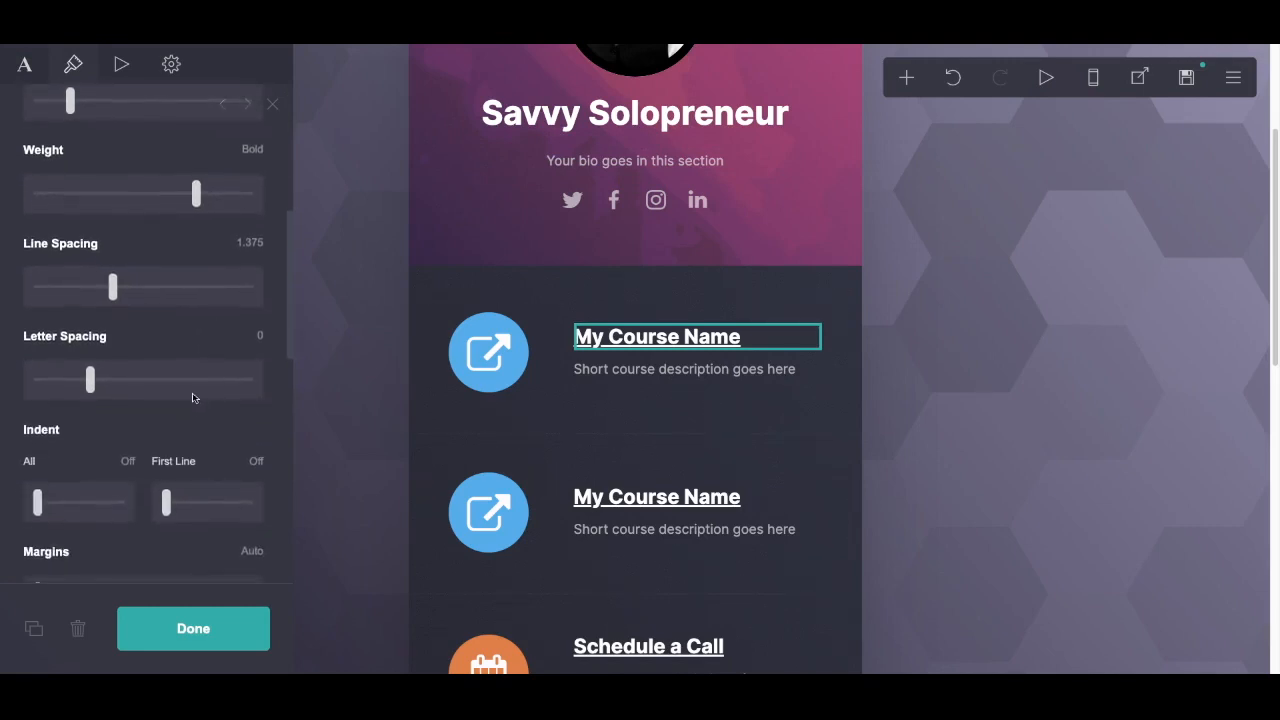
pyautogui.scroll(5, 193, 398)
# - Open the first course's description text, followed by the link entry of the icon beside it
pyautogui.click(675, 419)
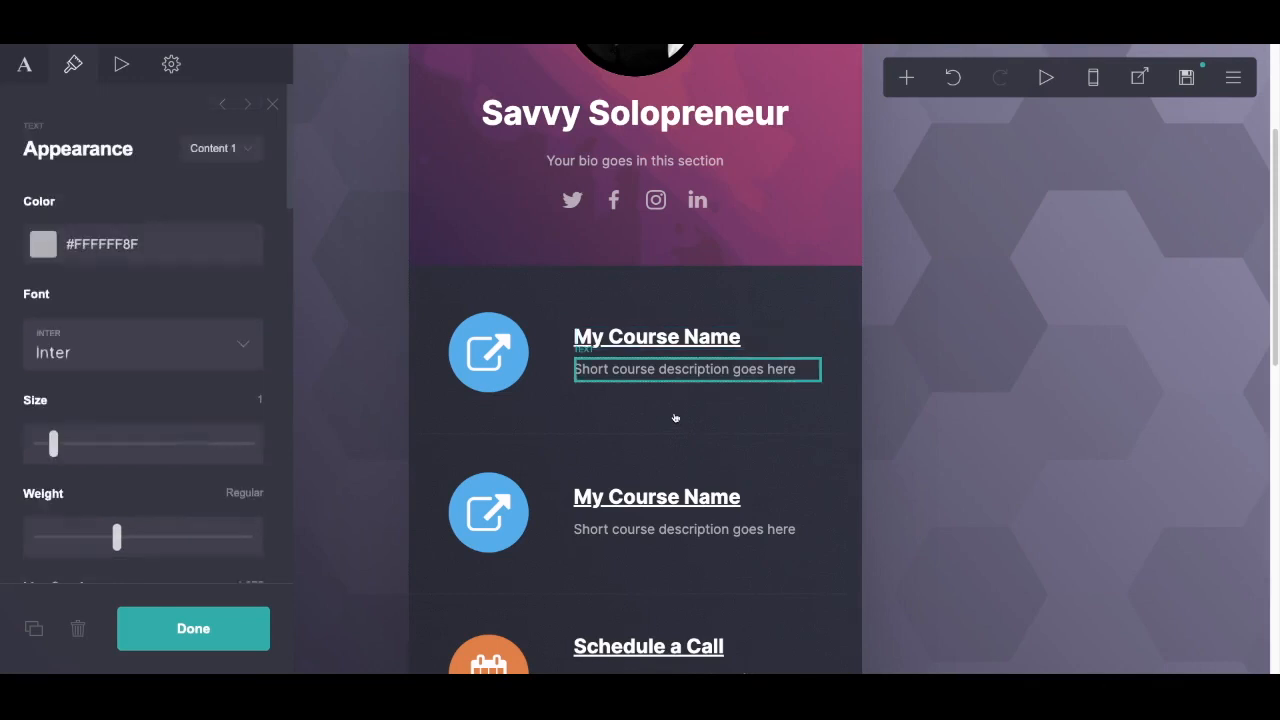
pyautogui.click(25, 65)
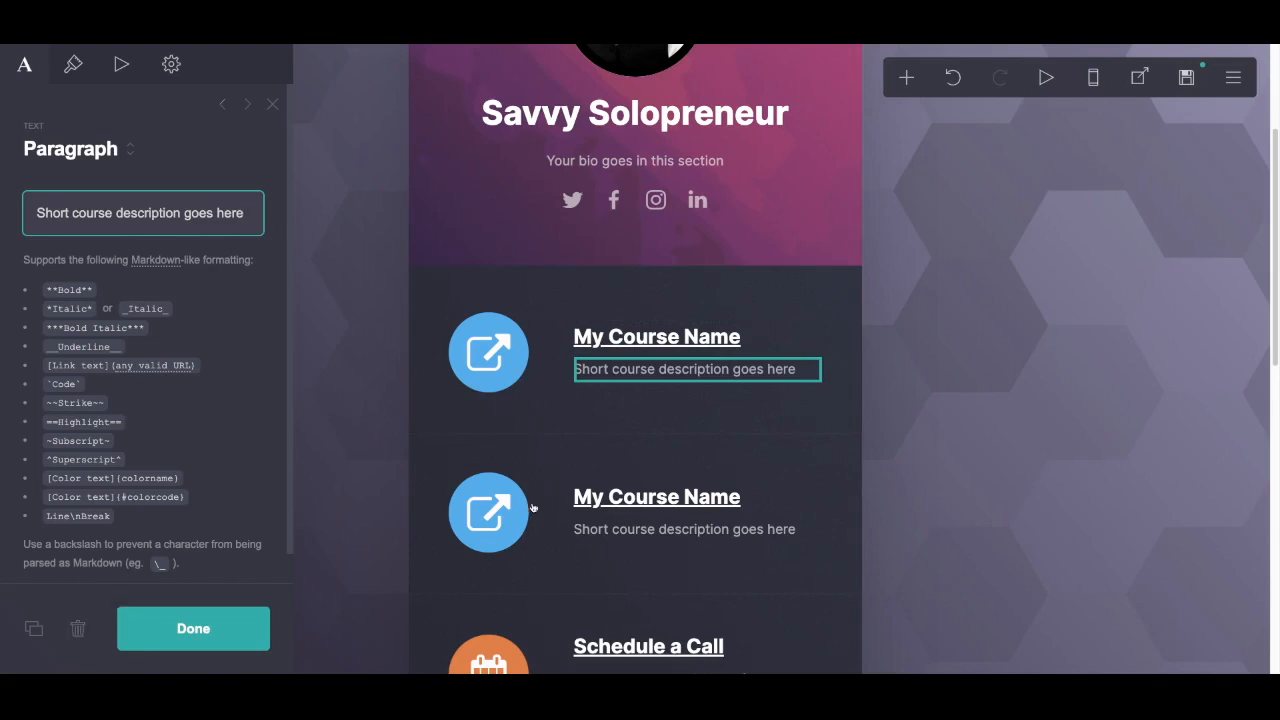
pyautogui.click(497, 391)
pyautogui.click(24, 64)
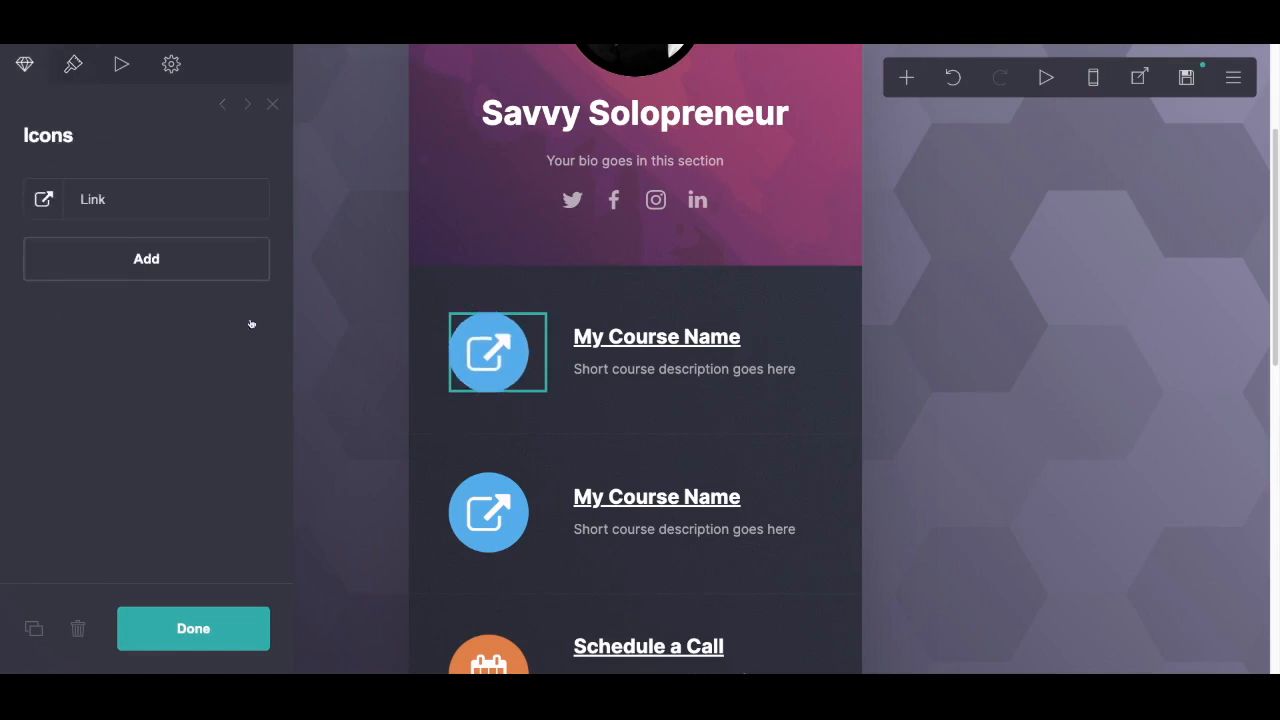
pyautogui.click(108, 210)
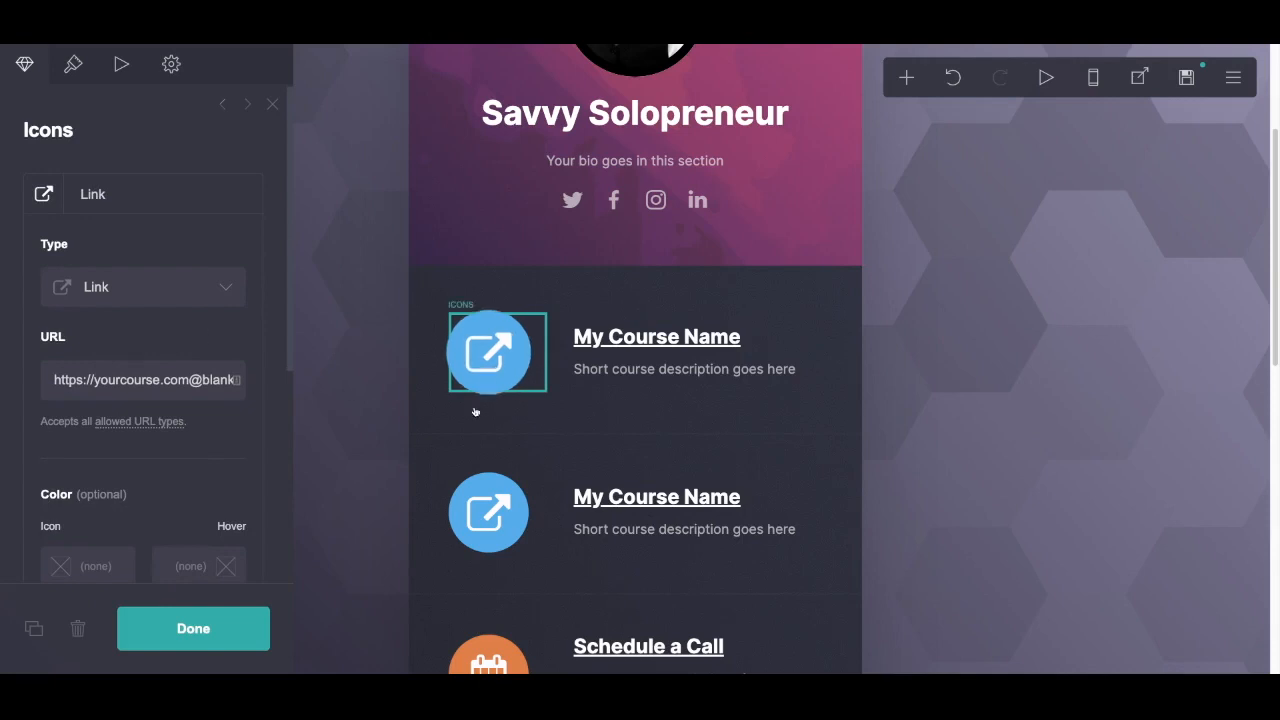
pyautogui.scroll(-4, 410, 500)
pyautogui.scroll(-1, 403, 497)
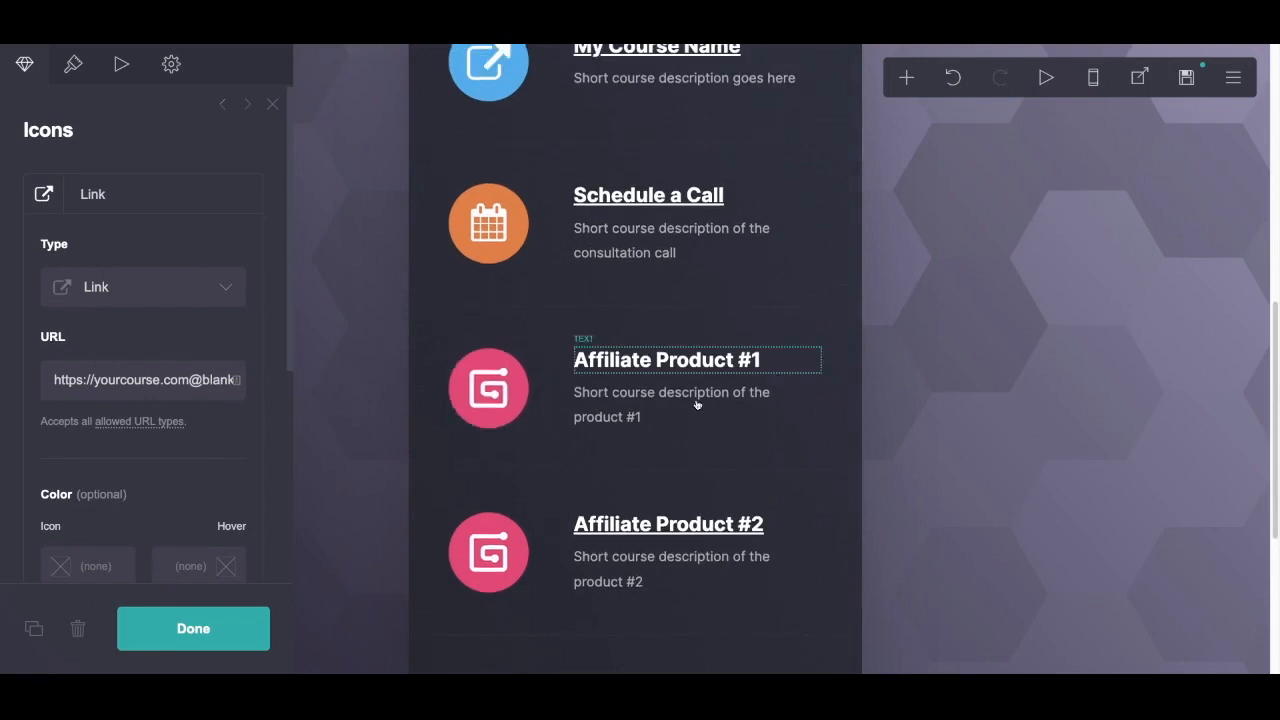
pyautogui.scroll(3, 463, 434)
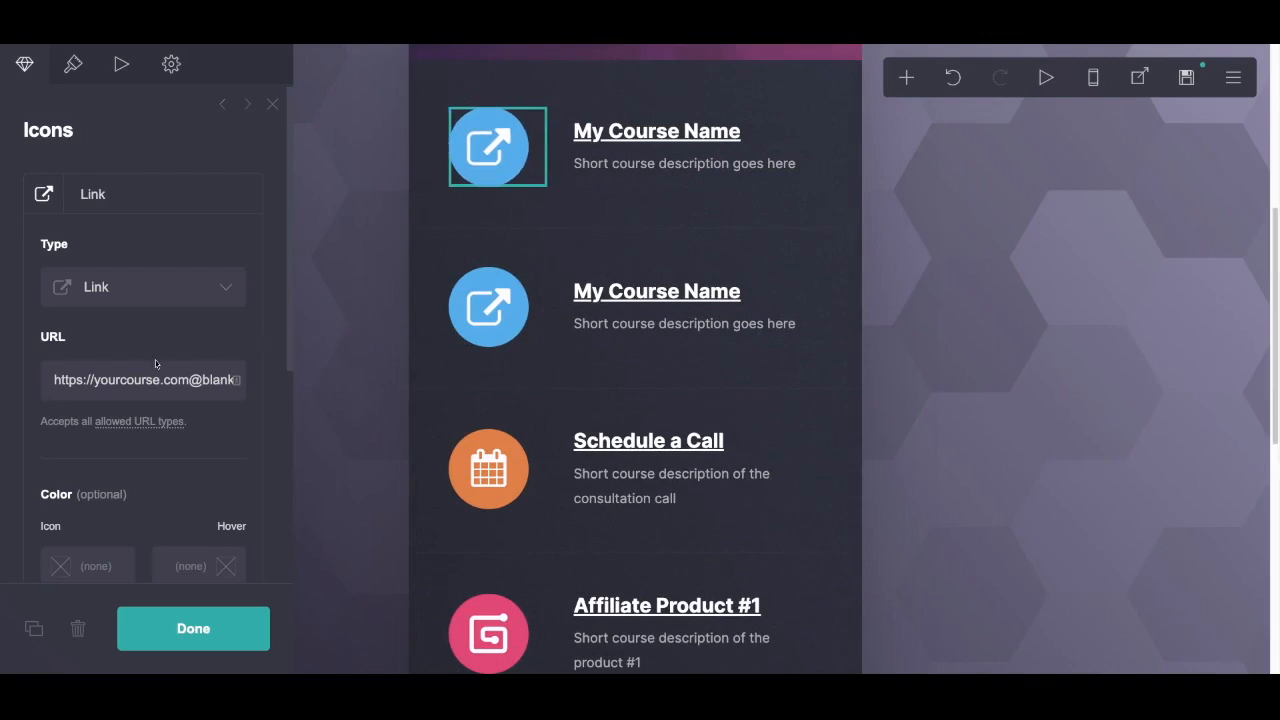
pyautogui.scroll(-2, 167, 356)
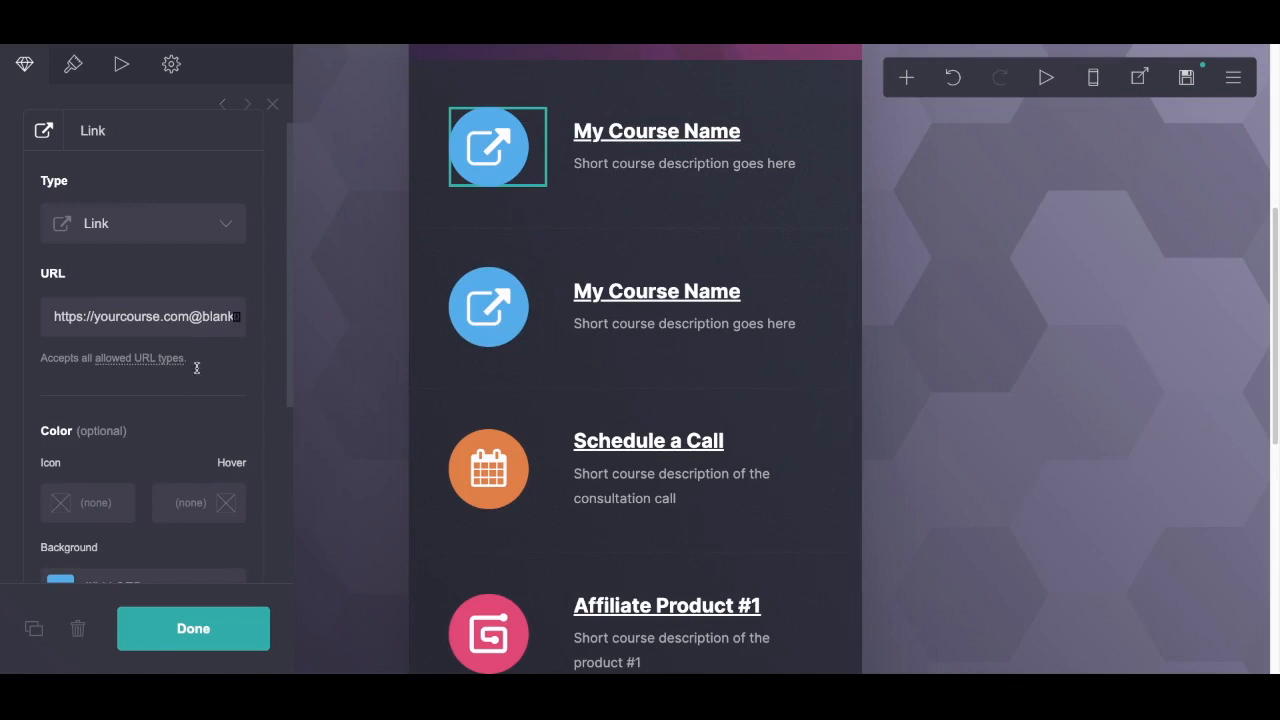
pyautogui.moveTo(189, 317); pyautogui.dragTo(53, 317)
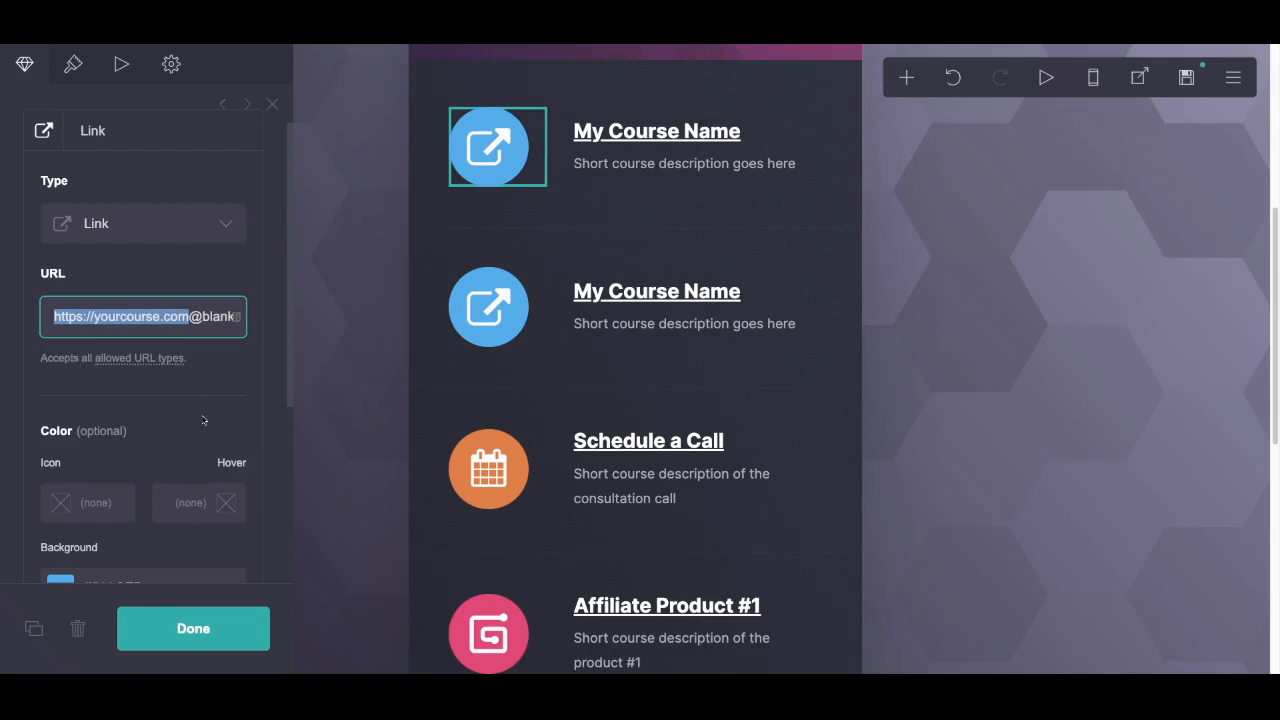
pyautogui.scroll(-3, 203, 418)
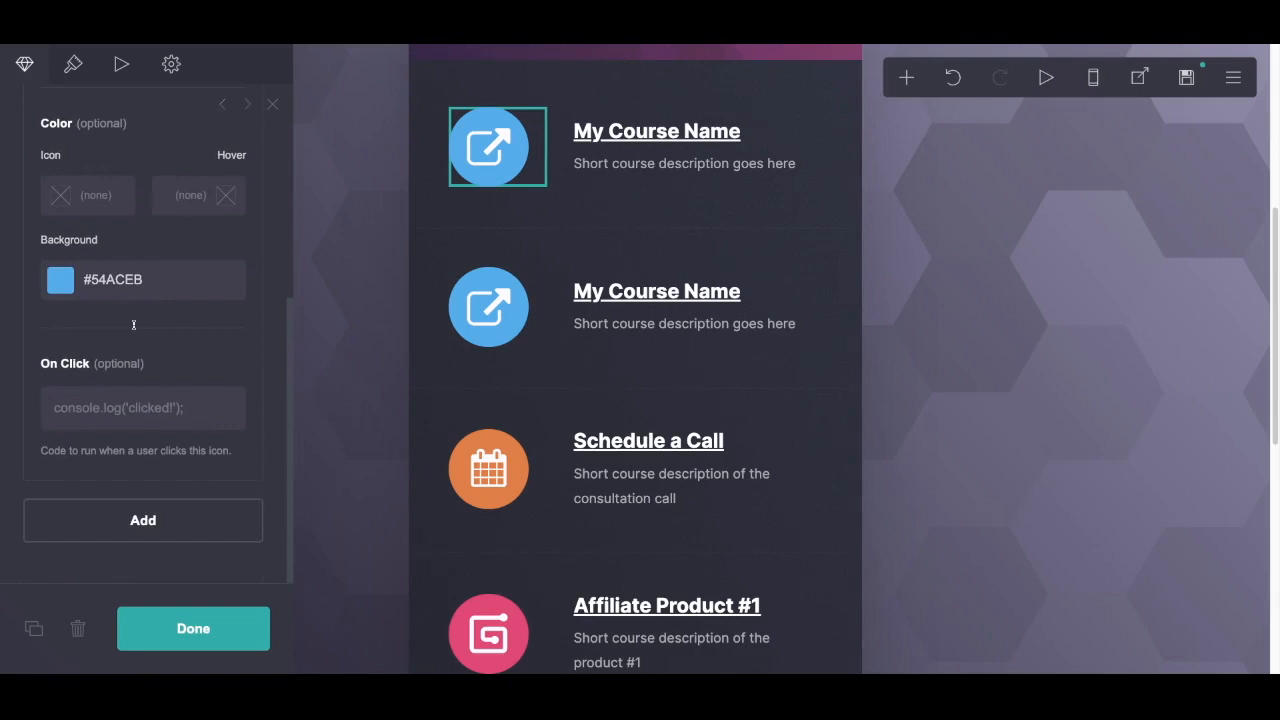
# - Try the Outline style for the link icons in their appearance settings and restore Solid
pyautogui.scroll(10, 133, 268)
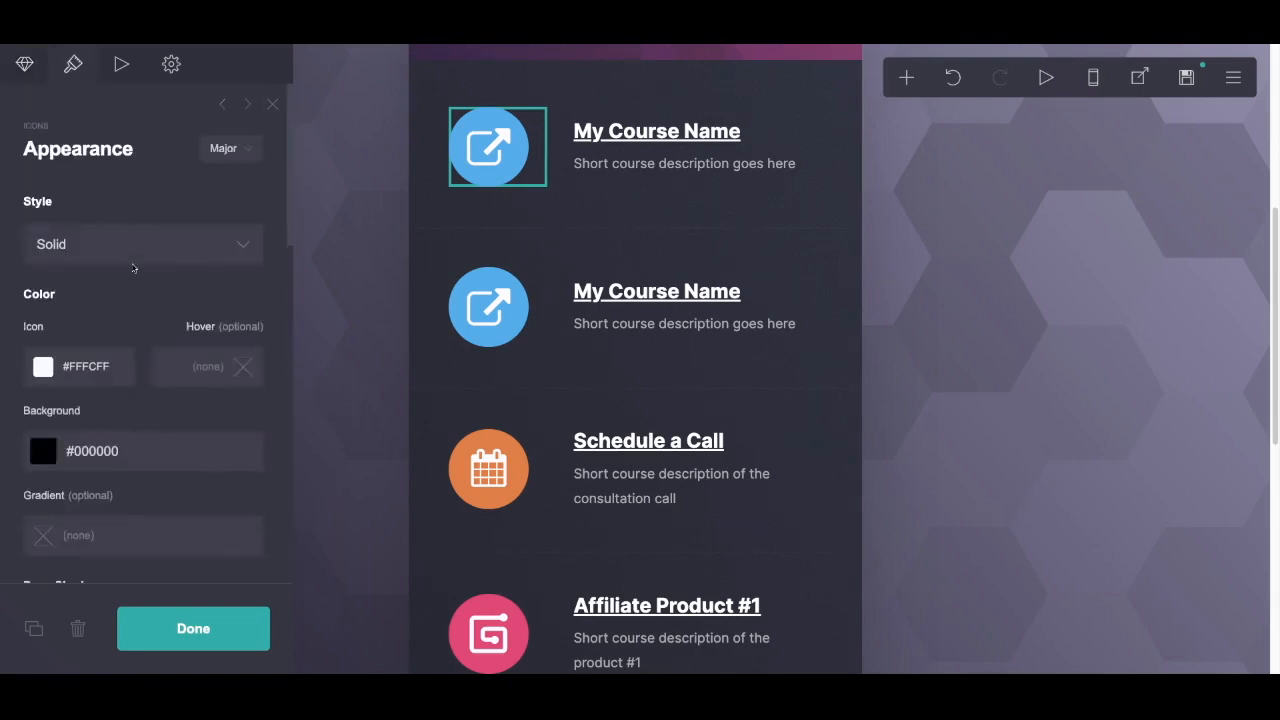
pyautogui.scroll(-1, 105, 337)
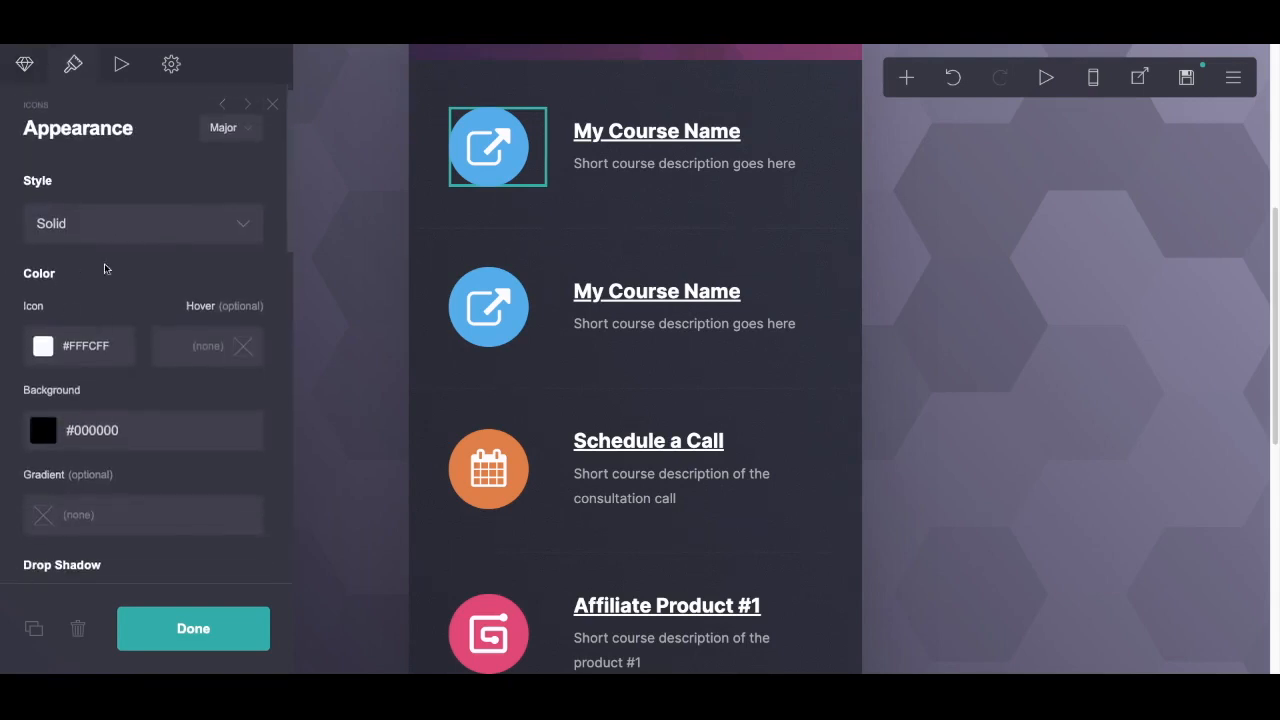
pyautogui.click(120, 230)
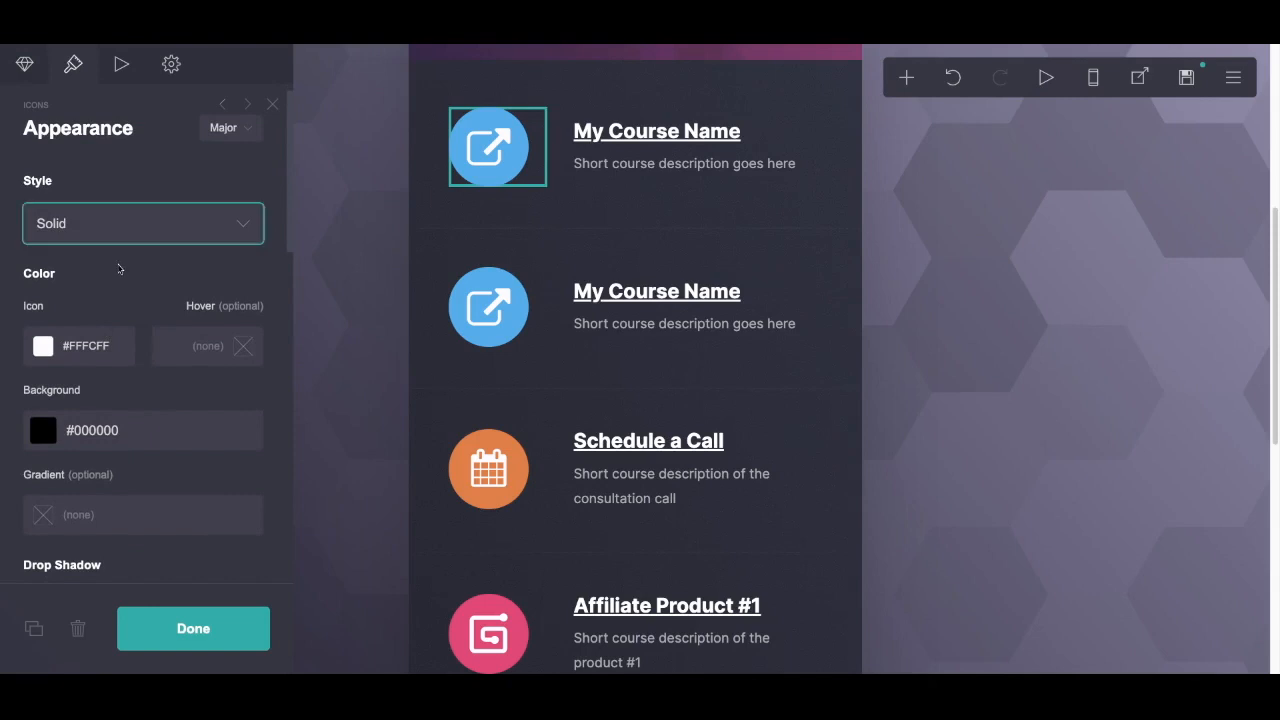
pyautogui.click(111, 301)
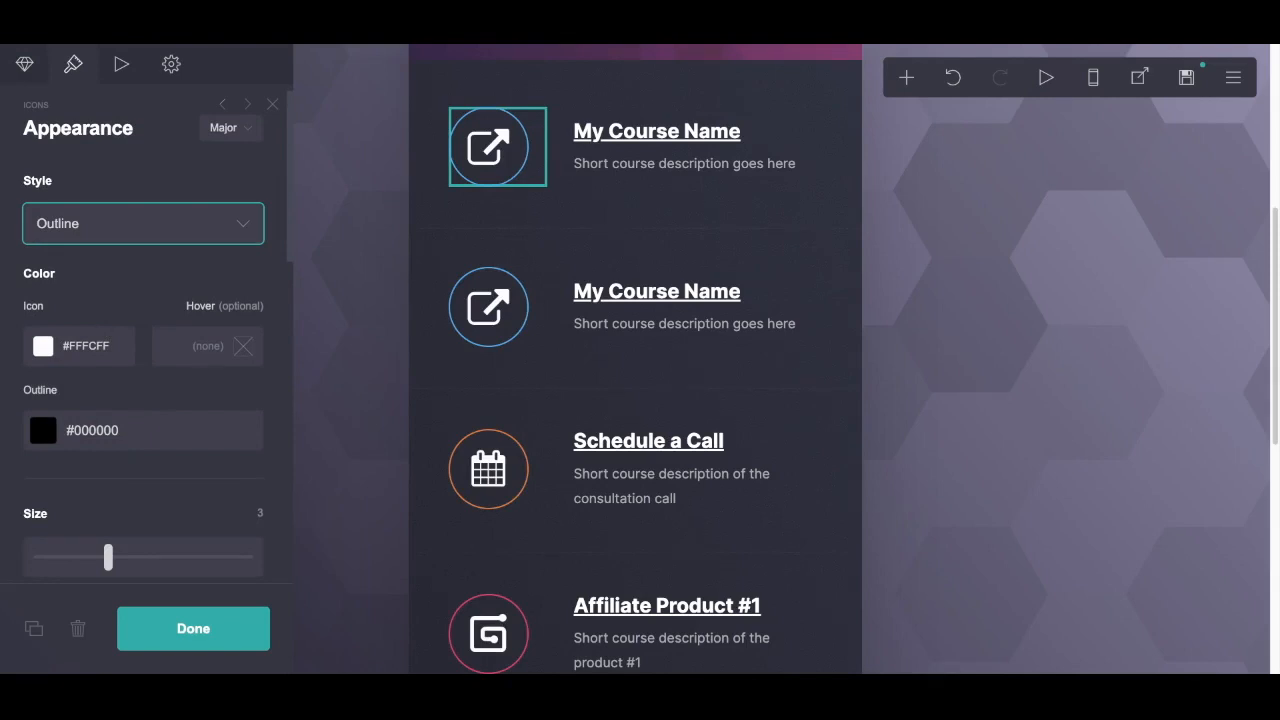
pyautogui.click(90, 270)
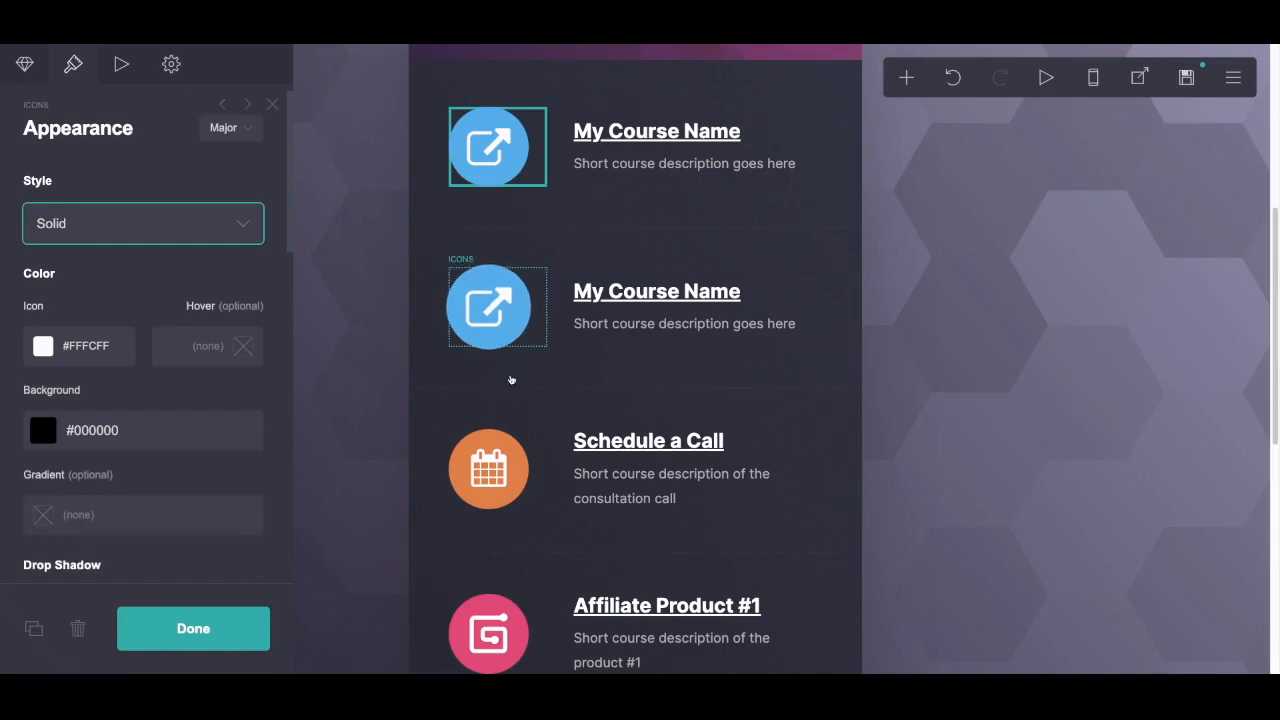
# - Look through the icons' remaining appearance settings, including drop shadow, shape, spacing, margins and alignment, and close them
pyautogui.scroll(-2, 104, 332)
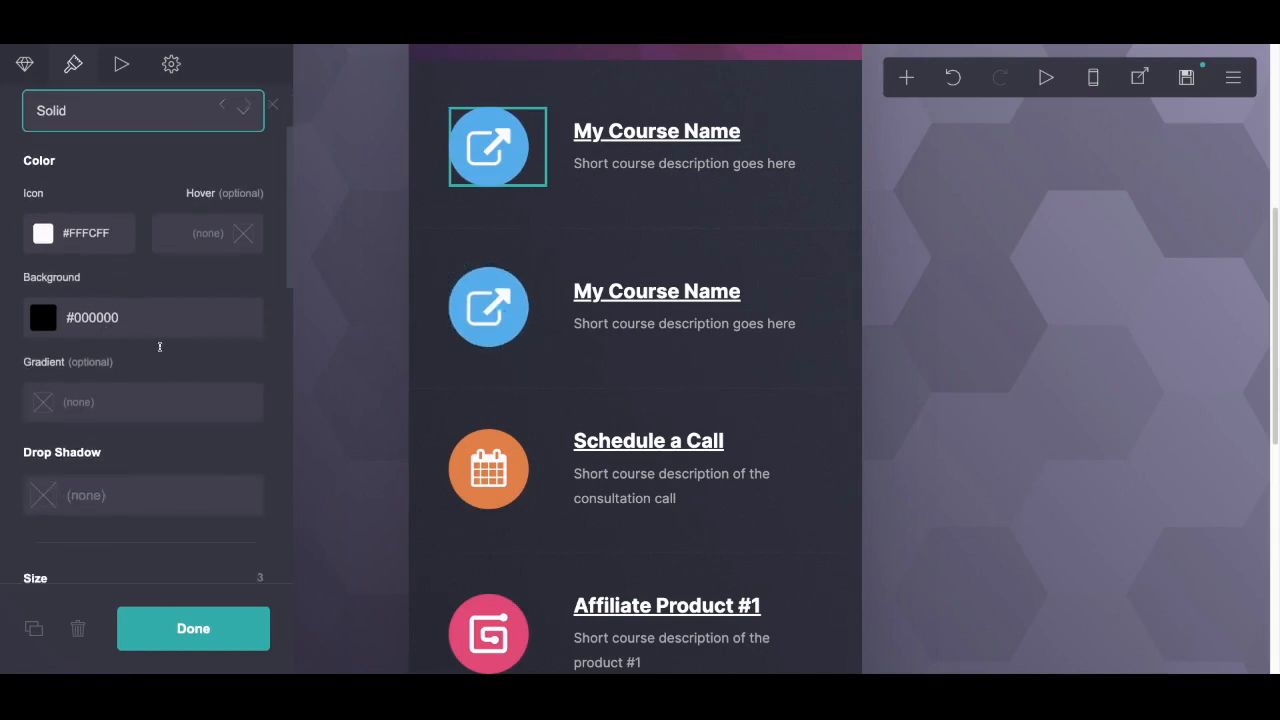
pyautogui.scroll(-8, 195, 383)
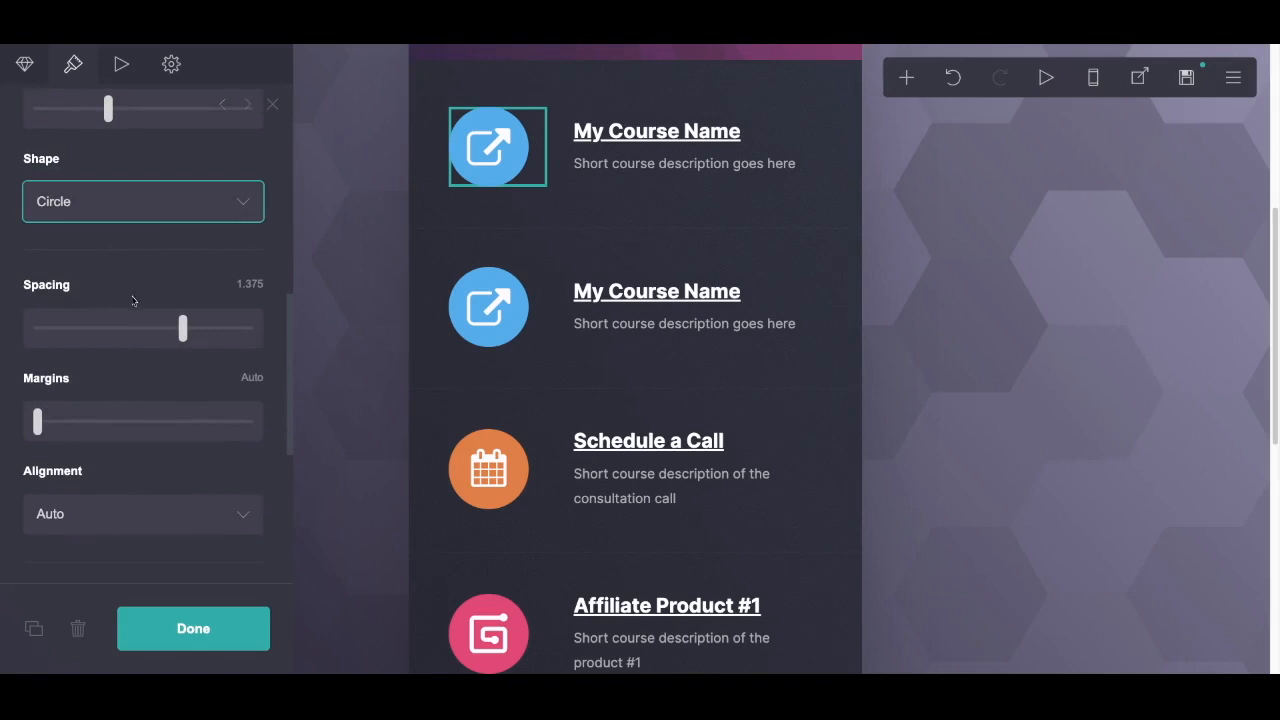
pyautogui.scroll(-1, 140, 295)
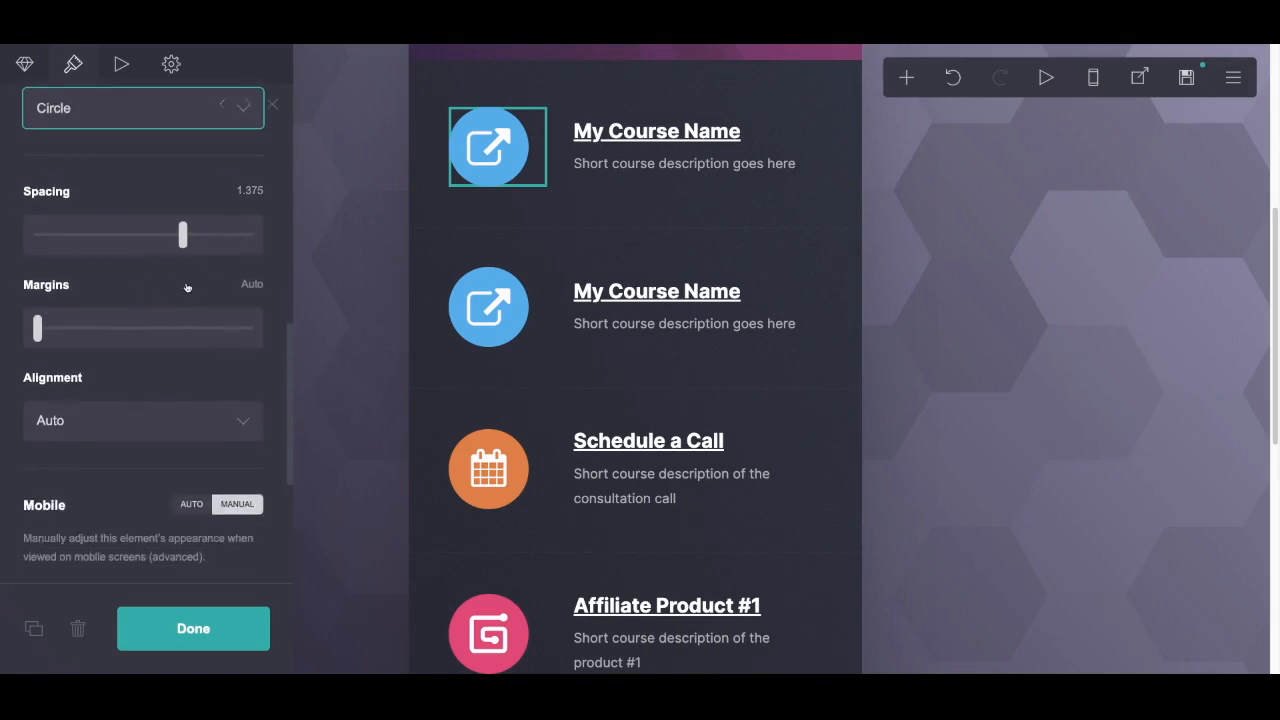
pyautogui.click(190, 628)
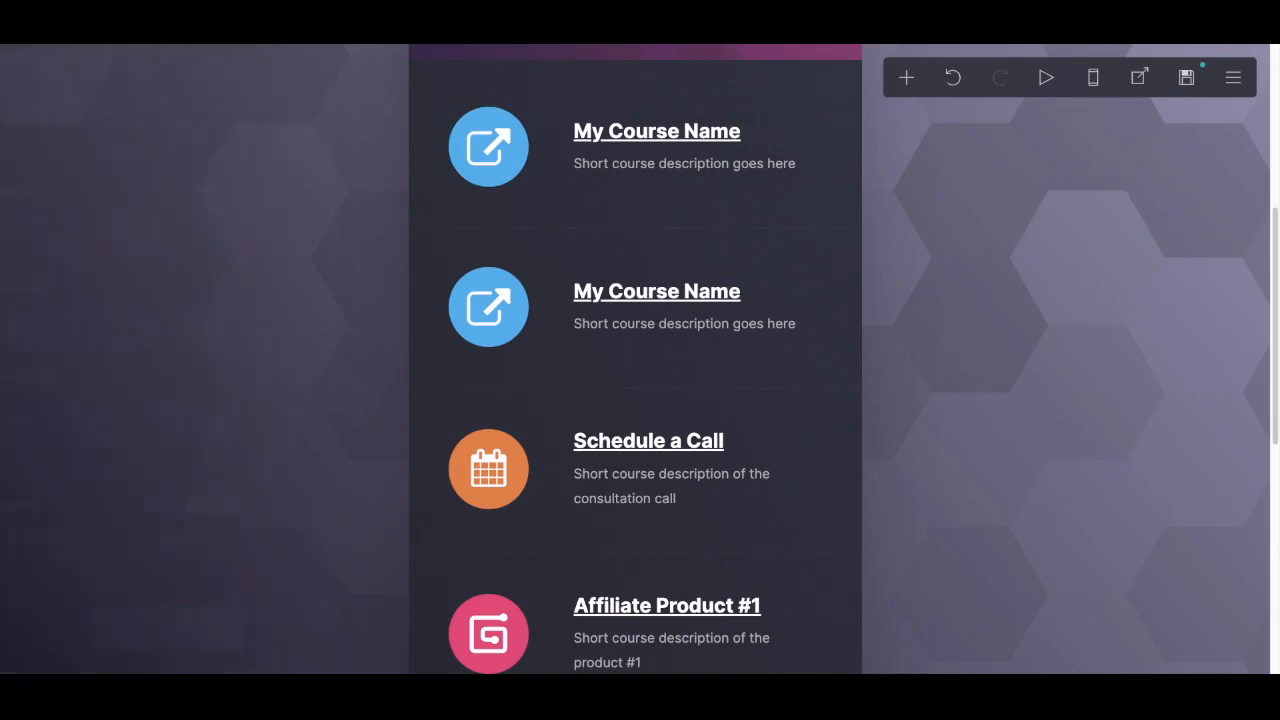
# - Review the first course heading's text and its icon's link settings again, and collapse the icon's link entry
pyautogui.click(655, 175)
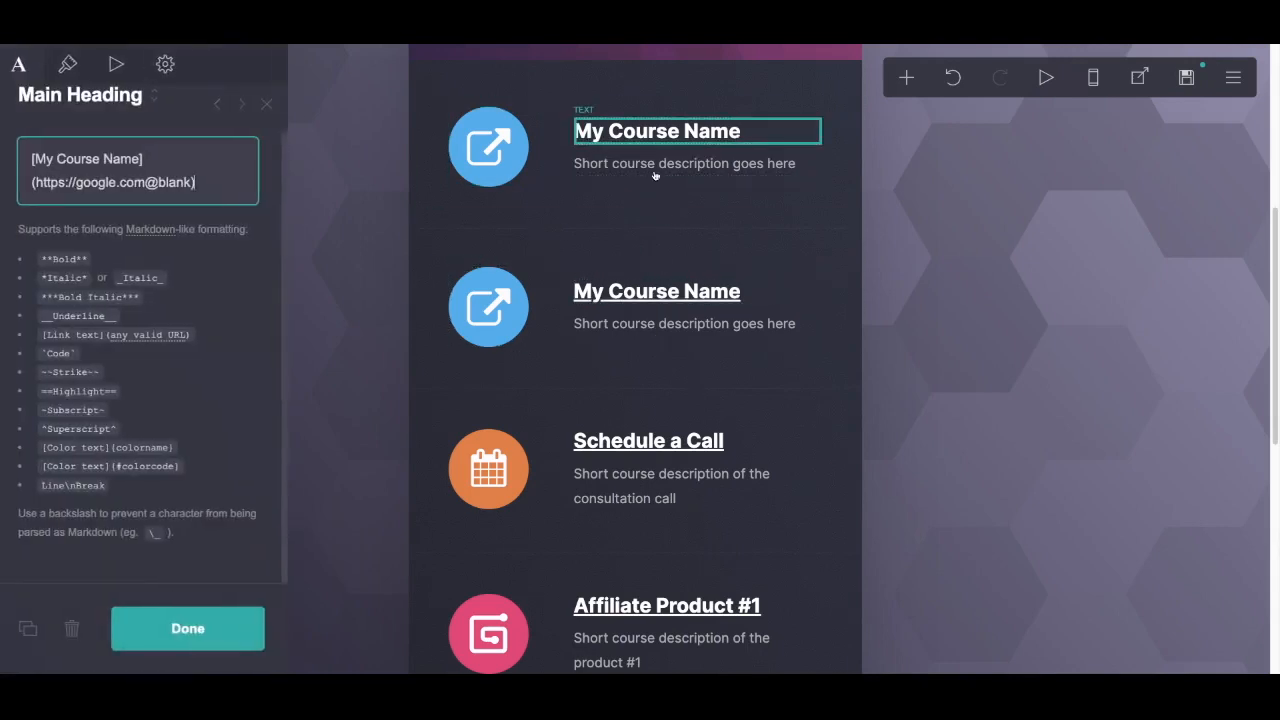
pyautogui.click(530, 186)
pyautogui.click(28, 123)
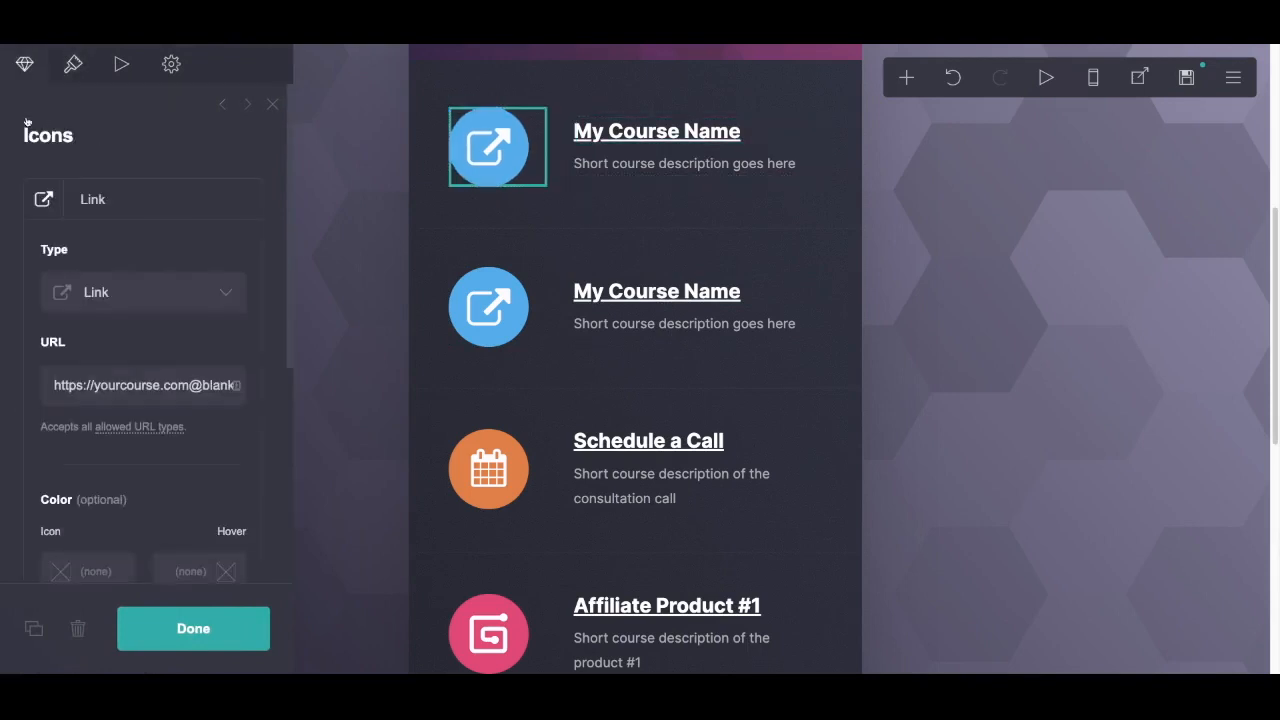
pyautogui.scroll(-2, 158, 402)
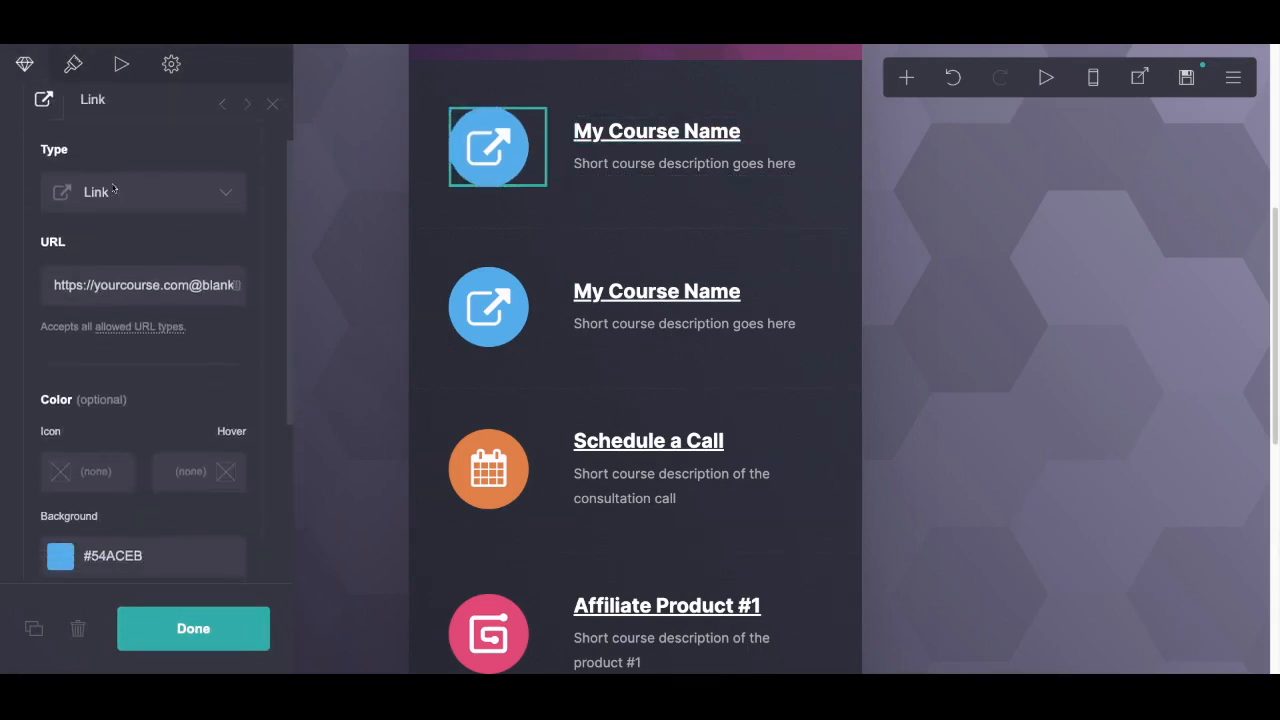
pyautogui.scroll(2, 122, 236)
pyautogui.click(121, 240)
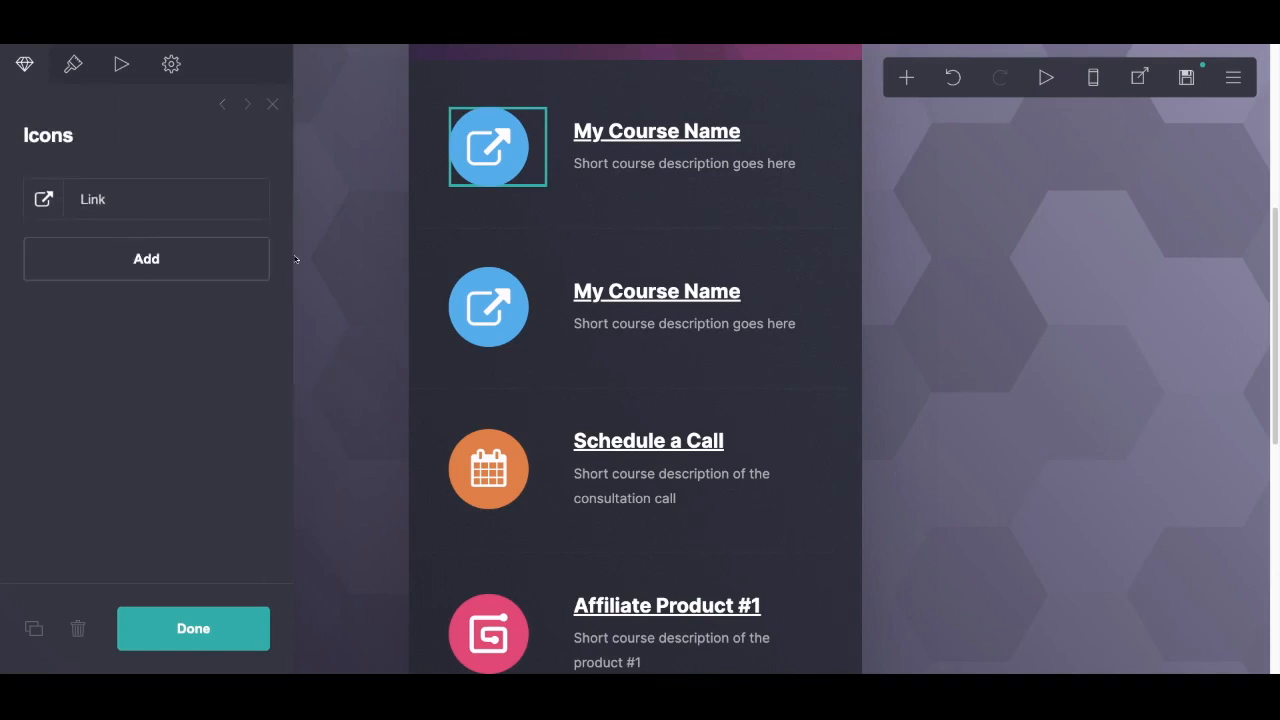
# - Open the Schedule a Call heading's text for editing
pyautogui.scroll(-1, 729, 363)
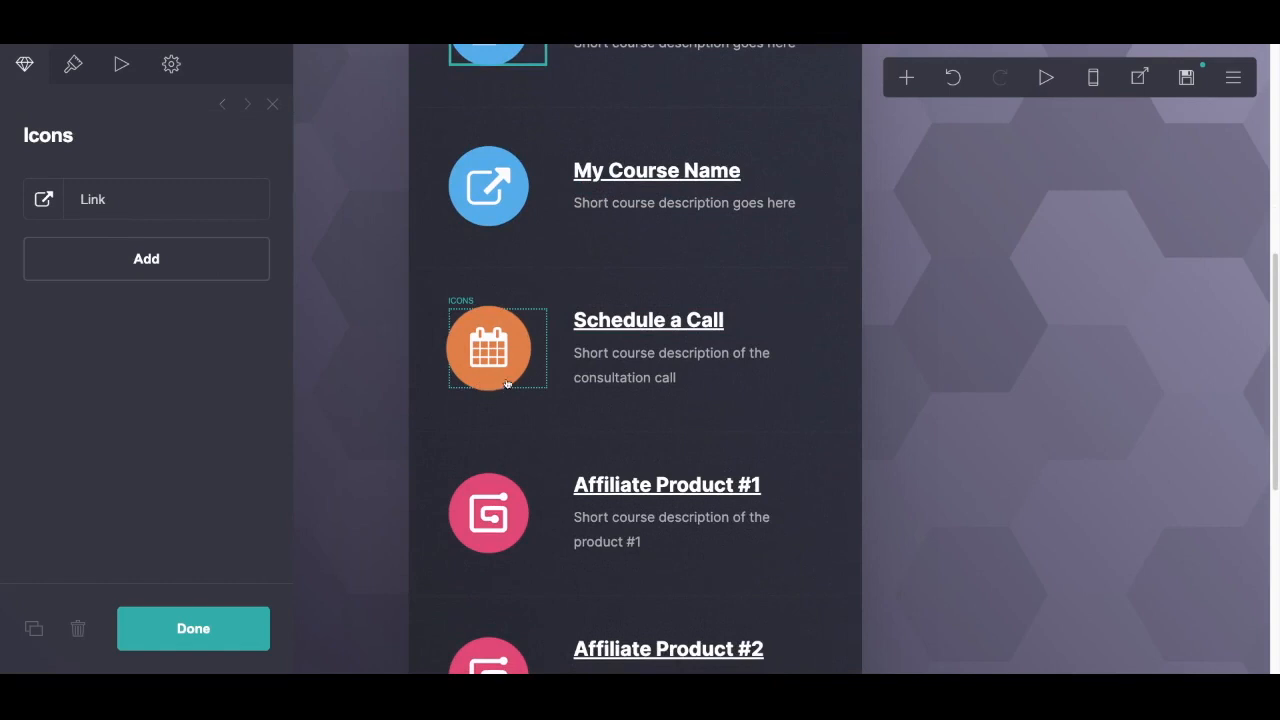
pyautogui.click(639, 368)
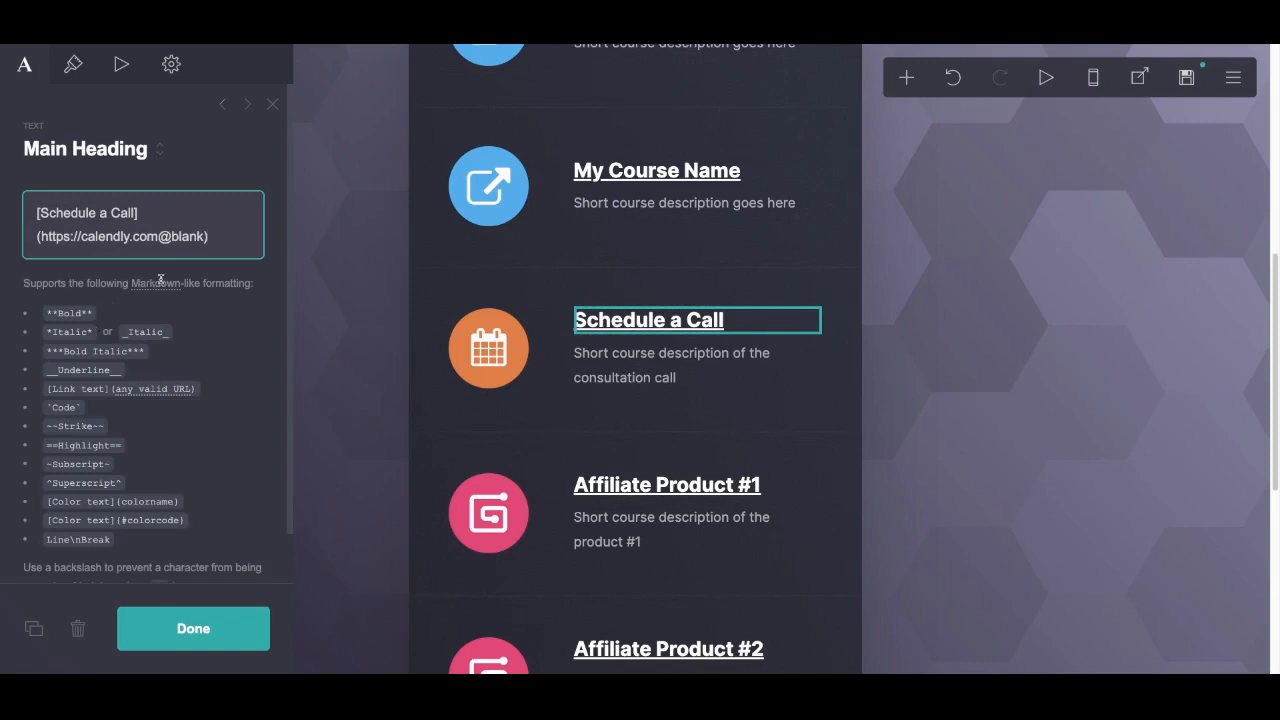
pyautogui.hotkey('shift', 'Left')
pyautogui.hotkey('shift', 'Left')
pyautogui.hotkey('shift', 'Left')
pyautogui.hotkey('shift', 'Left')
pyautogui.hotkey('shift', 'Left')
pyautogui.hotkey('shift', 'Left')
pyautogui.hotkey('shift', 'Left')
pyautogui.hotkey('shift', 'Left')
pyautogui.hotkey('shift', 'Left')
pyautogui.hotkey('shift', 'Left')
pyautogui.hotkey('shift', 'Left')
pyautogui.hotkey('shift', 'Left')
pyautogui.hotkey('shift', 'Left')
pyautogui.hotkey('shift', 'Left')
pyautogui.hotkey('shift', 'Left')
pyautogui.hotkey('shift', 'Left')
pyautogui.hotkey('shift', 'Left')
pyautogui.hotkey('shift', 'Left')
pyautogui.hotkey('shift', 'Left')
pyautogui.hotkey('shift', 'Left')
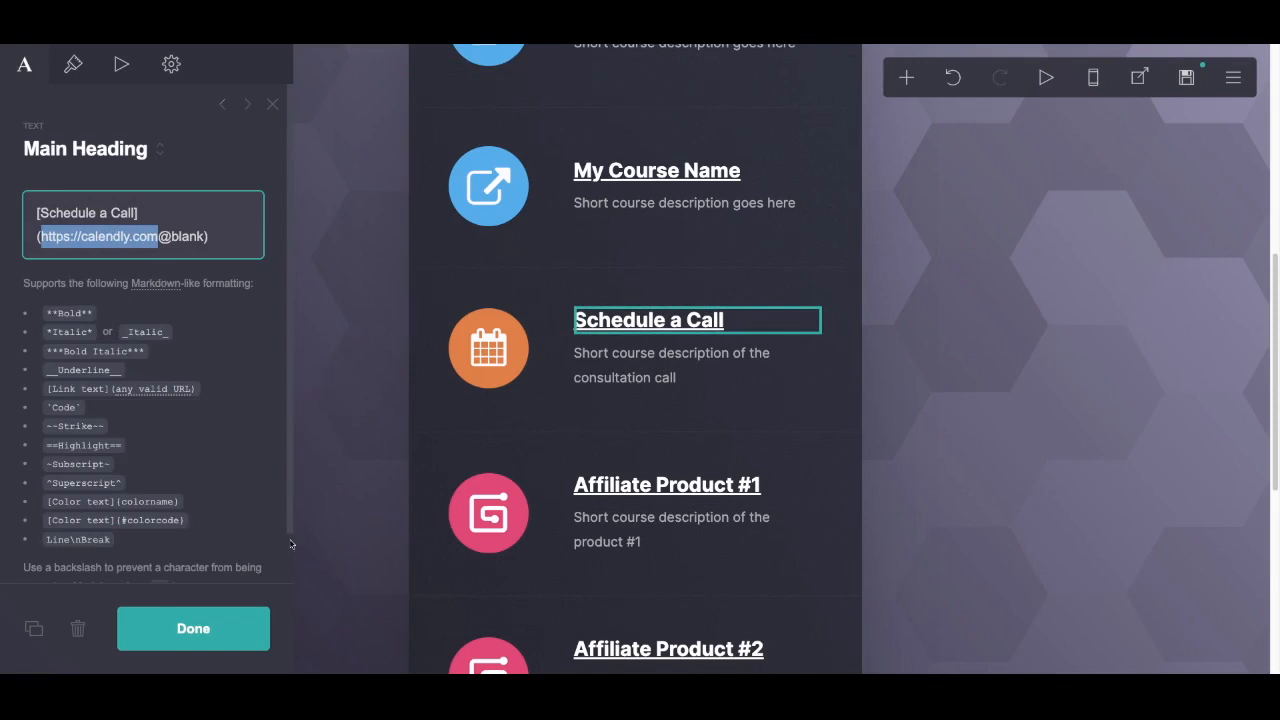
pyautogui.click(222, 640)
# - Look over the link sections from the course entries down to My Website
pyautogui.scroll(-3, 360, 530)
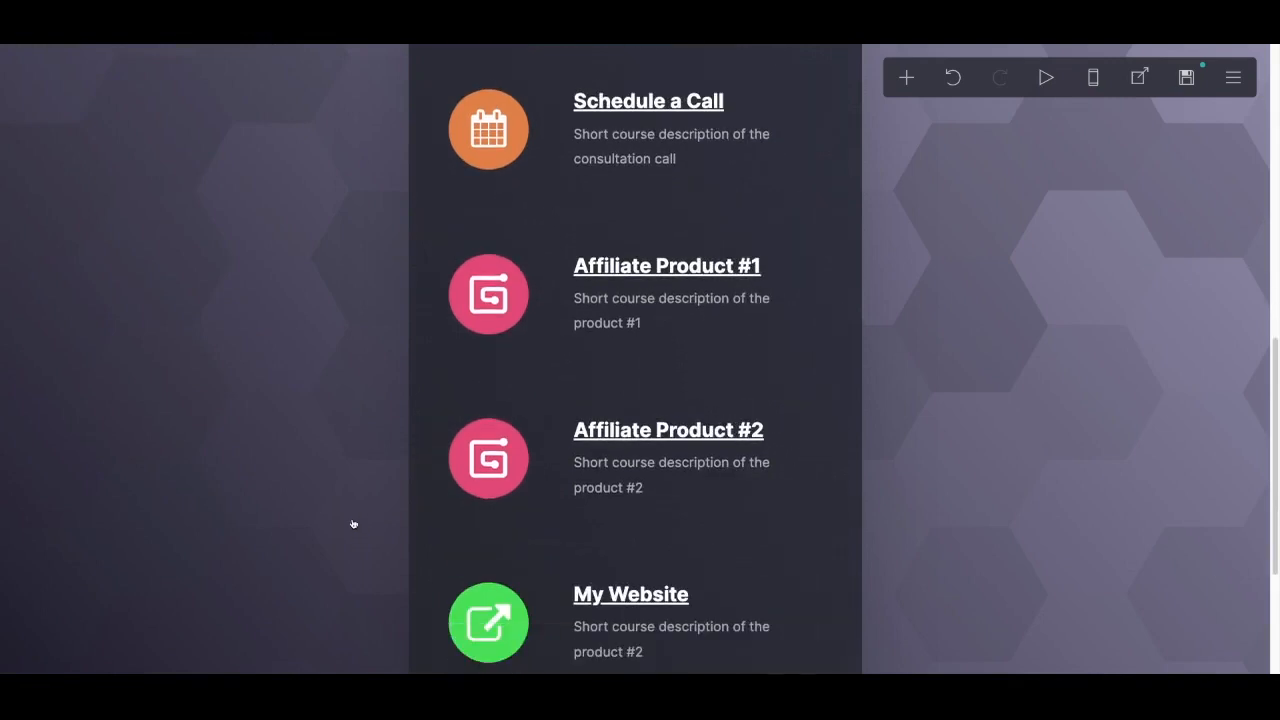
pyautogui.scroll(-2, 563, 523)
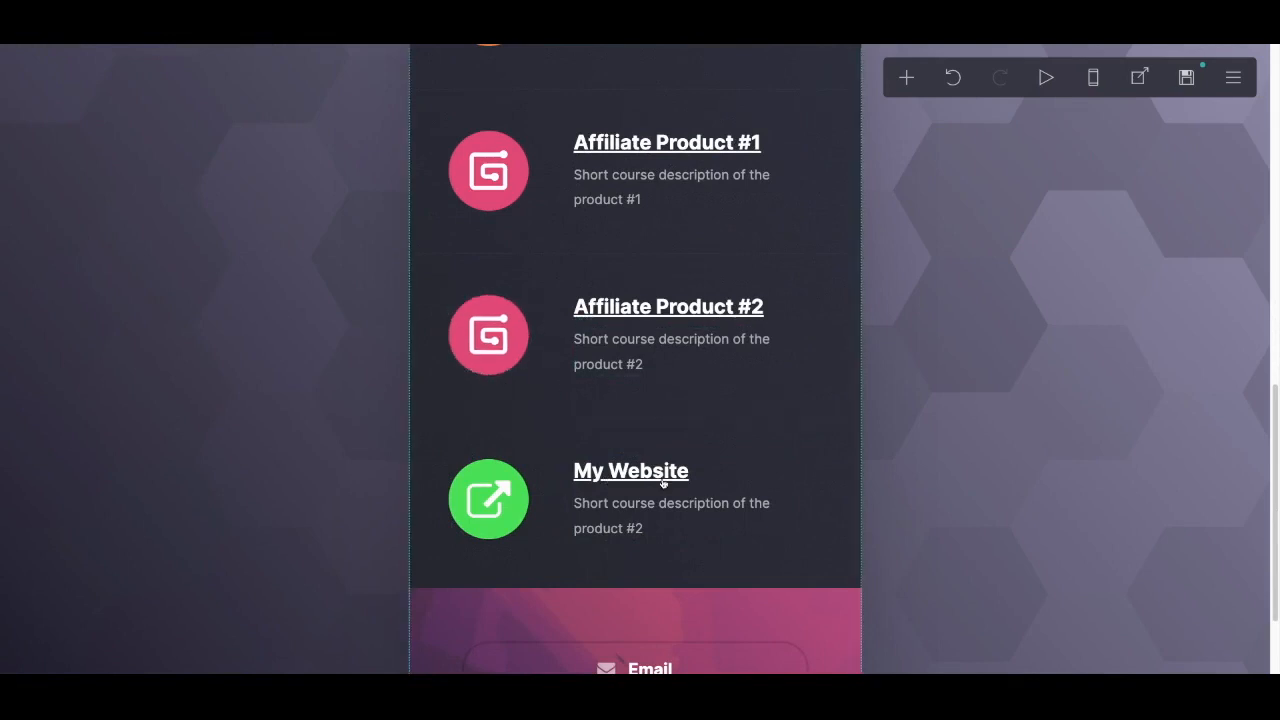
pyautogui.scroll(4, 574, 457)
pyautogui.scroll(-1, 571, 457)
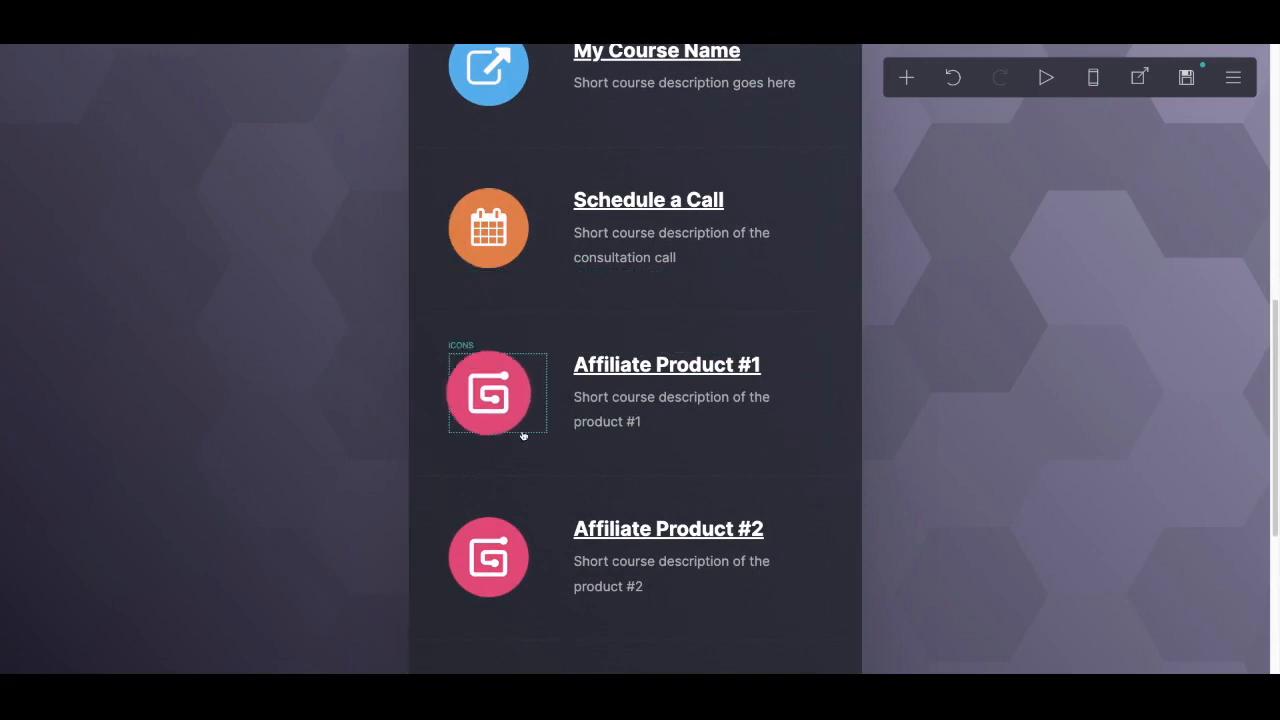
pyautogui.scroll(-3, 590, 460)
pyautogui.scroll(8, 571, 386)
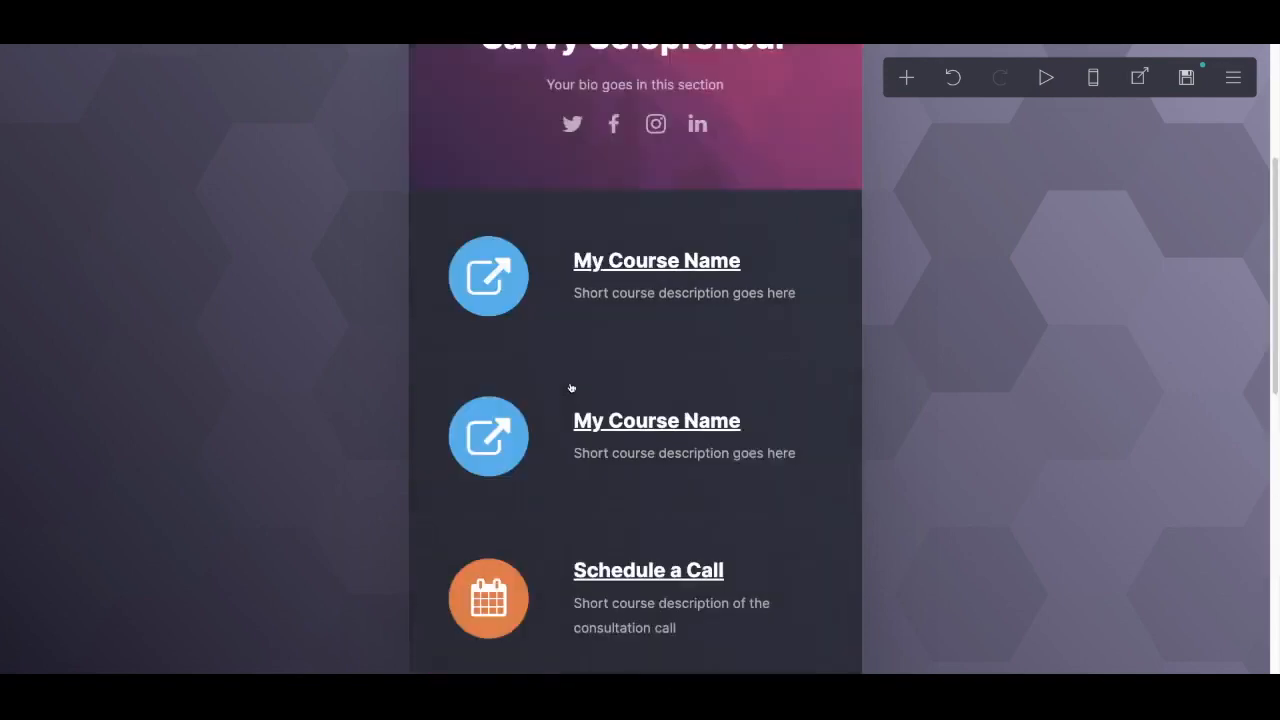
pyautogui.scroll(-6, 571, 388)
pyautogui.scroll(-1, 571, 388)
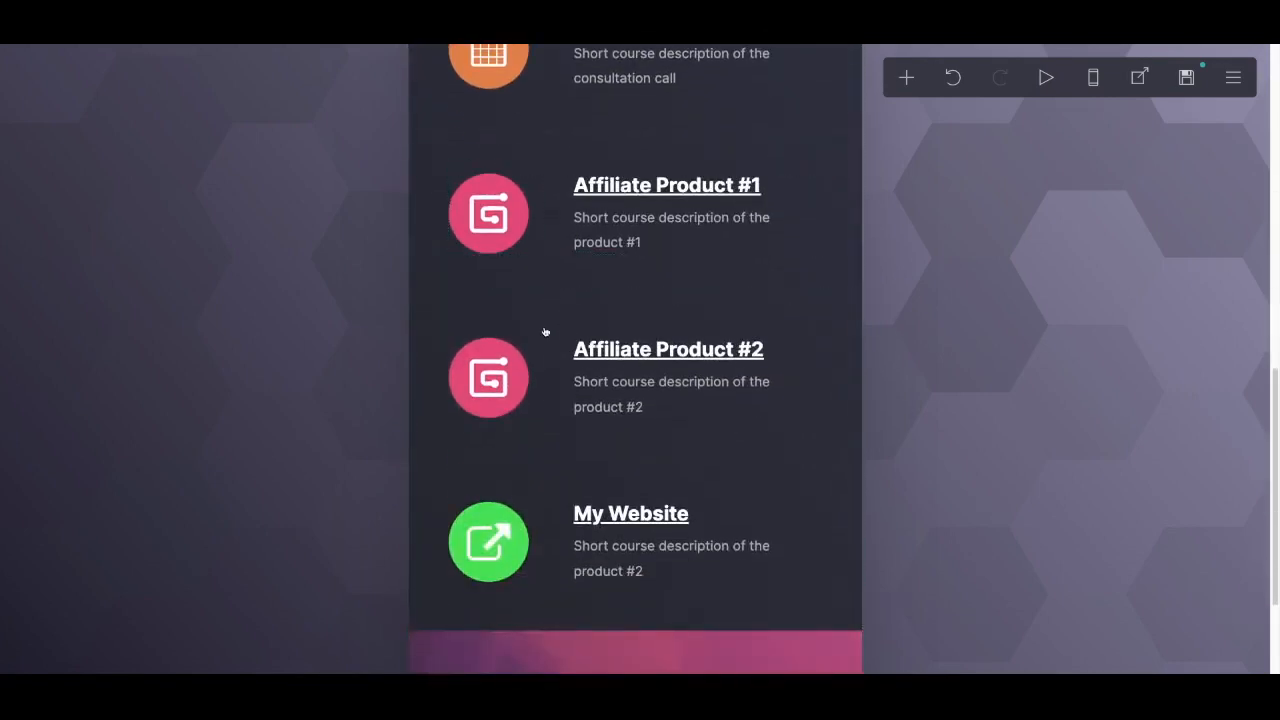
# - Duplicate the whole Affiliate Product #1 container and close its settings
pyautogui.click(563, 234)
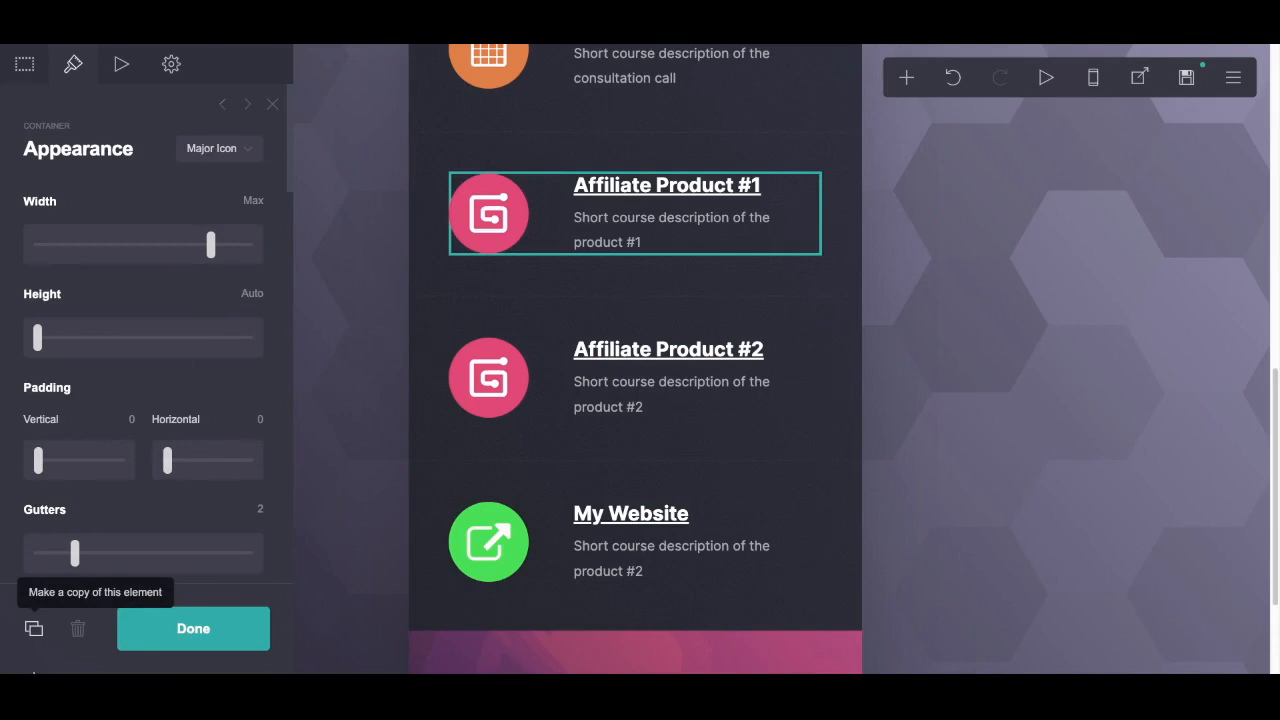
pyautogui.click(34, 628)
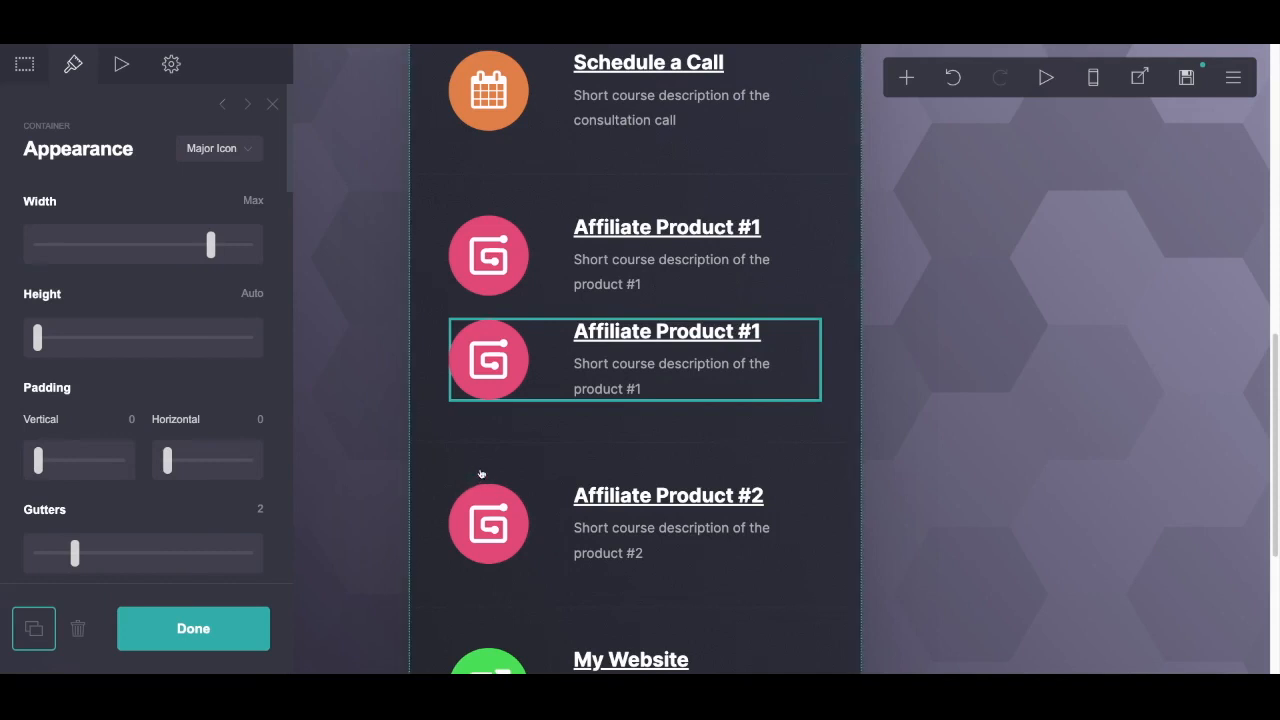
pyautogui.click(254, 645)
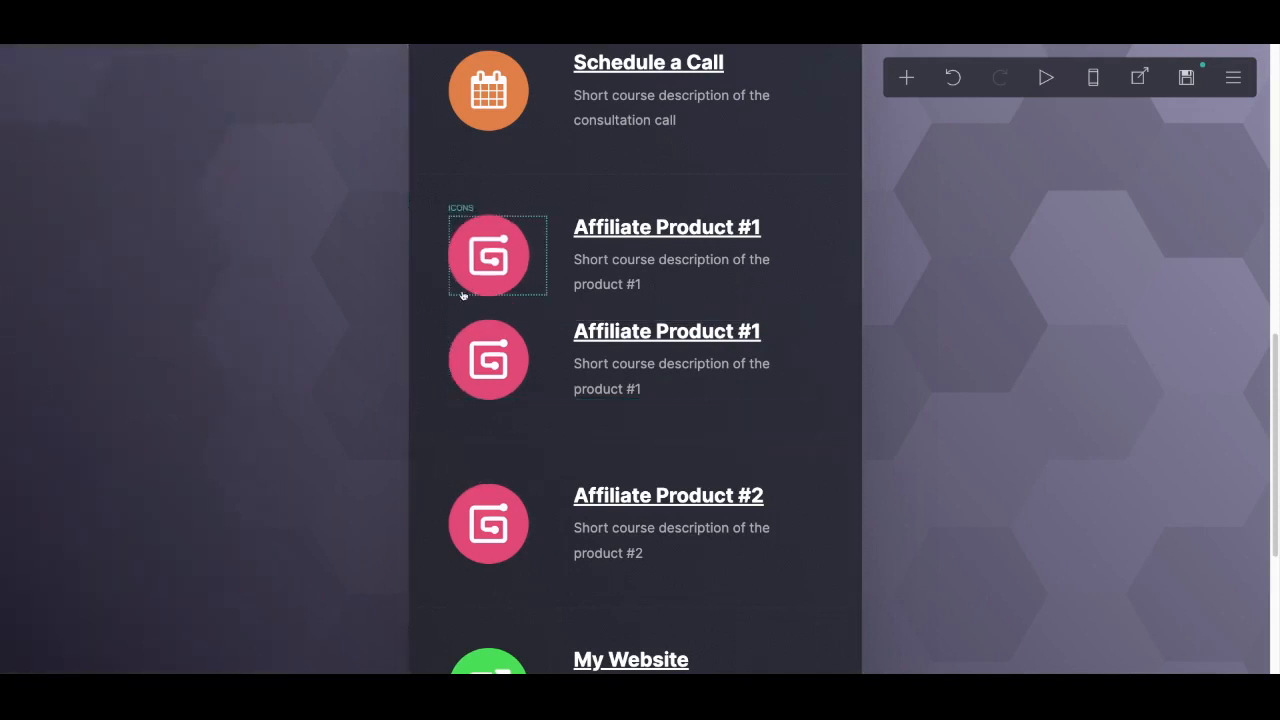
# - Duplicate the divider below Schedule a Call and move the copy between the two Affiliate Product #1 sections
pyautogui.click(527, 219)
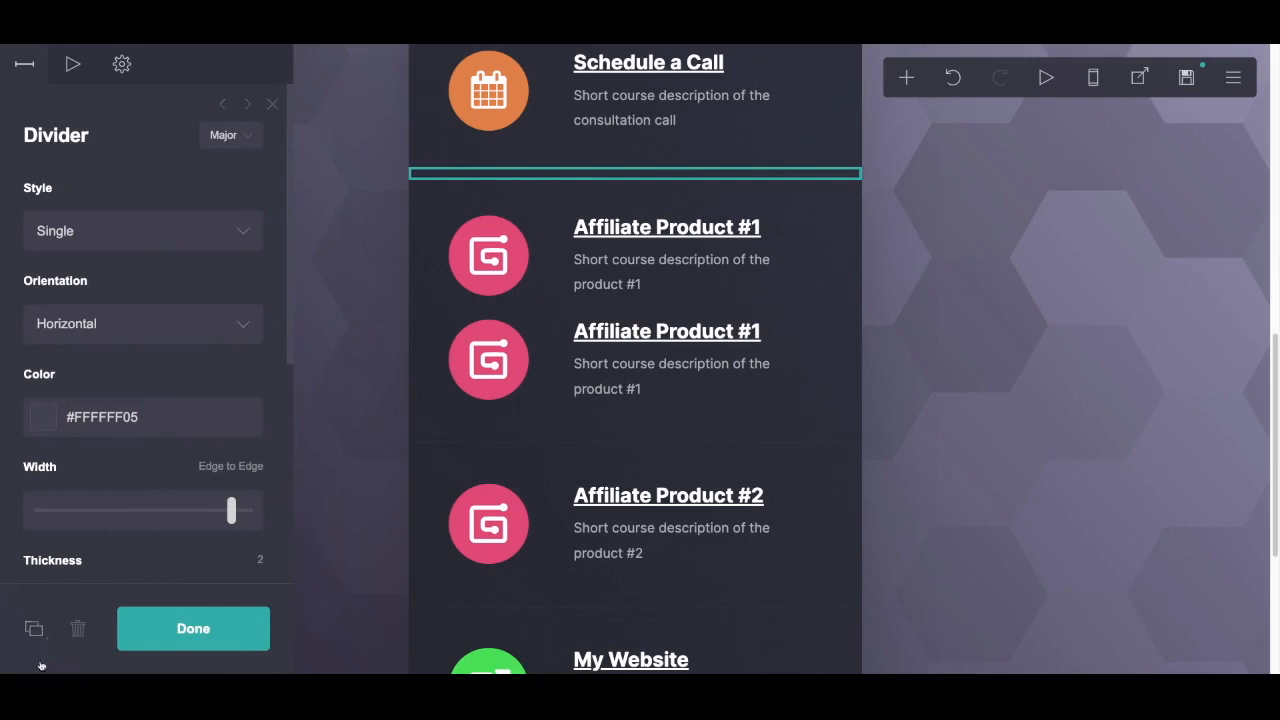
pyautogui.click(34, 628)
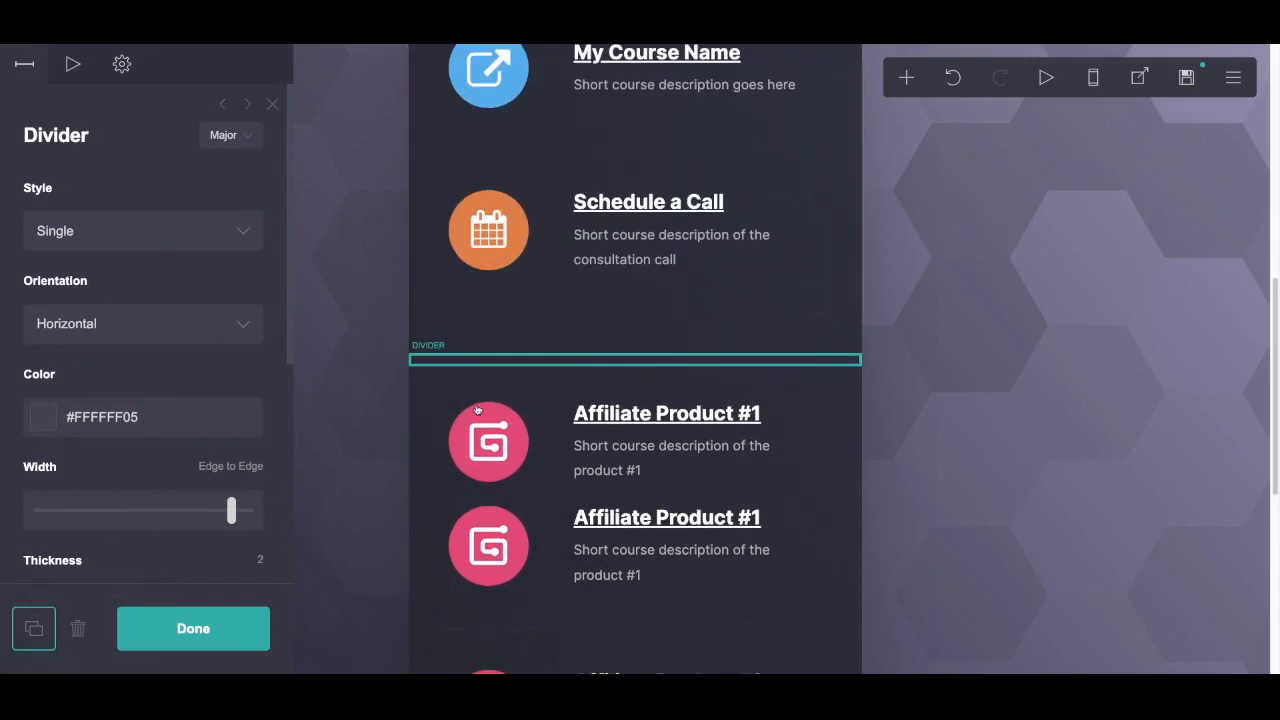
pyautogui.moveTo(487, 405); pyautogui.dragTo(490, 480)
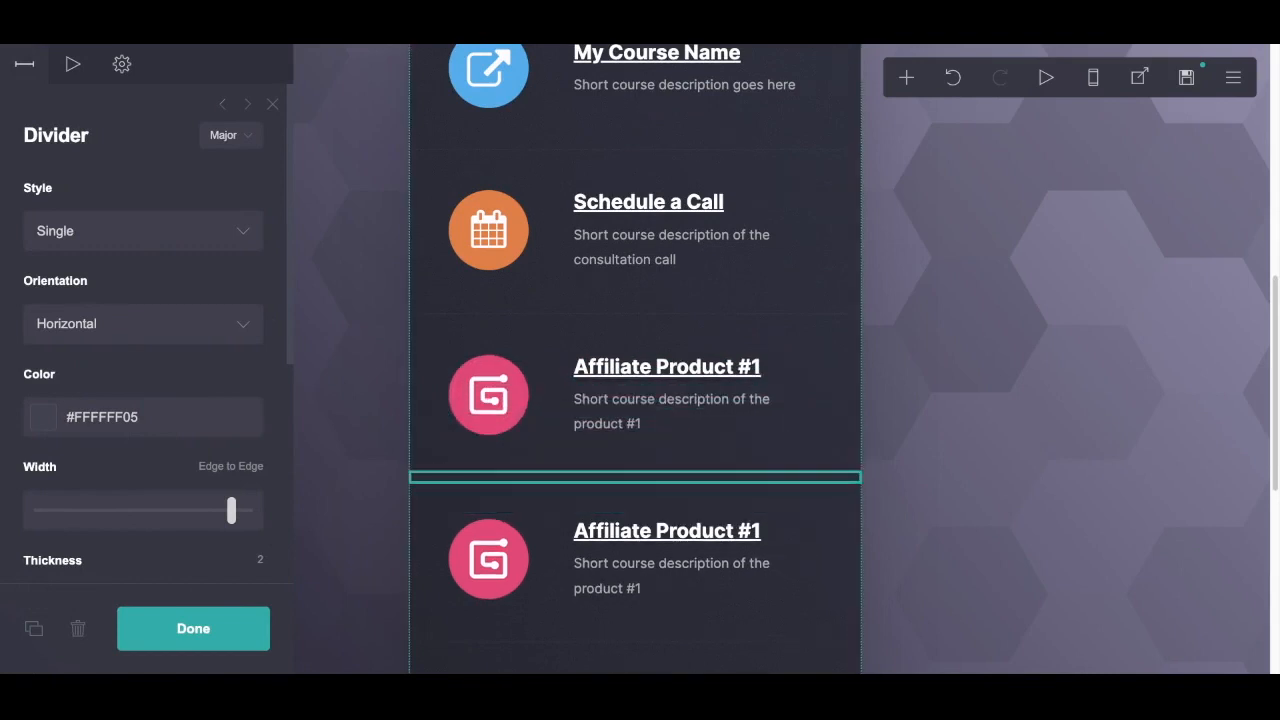
pyautogui.scroll(-2, 360, 486)
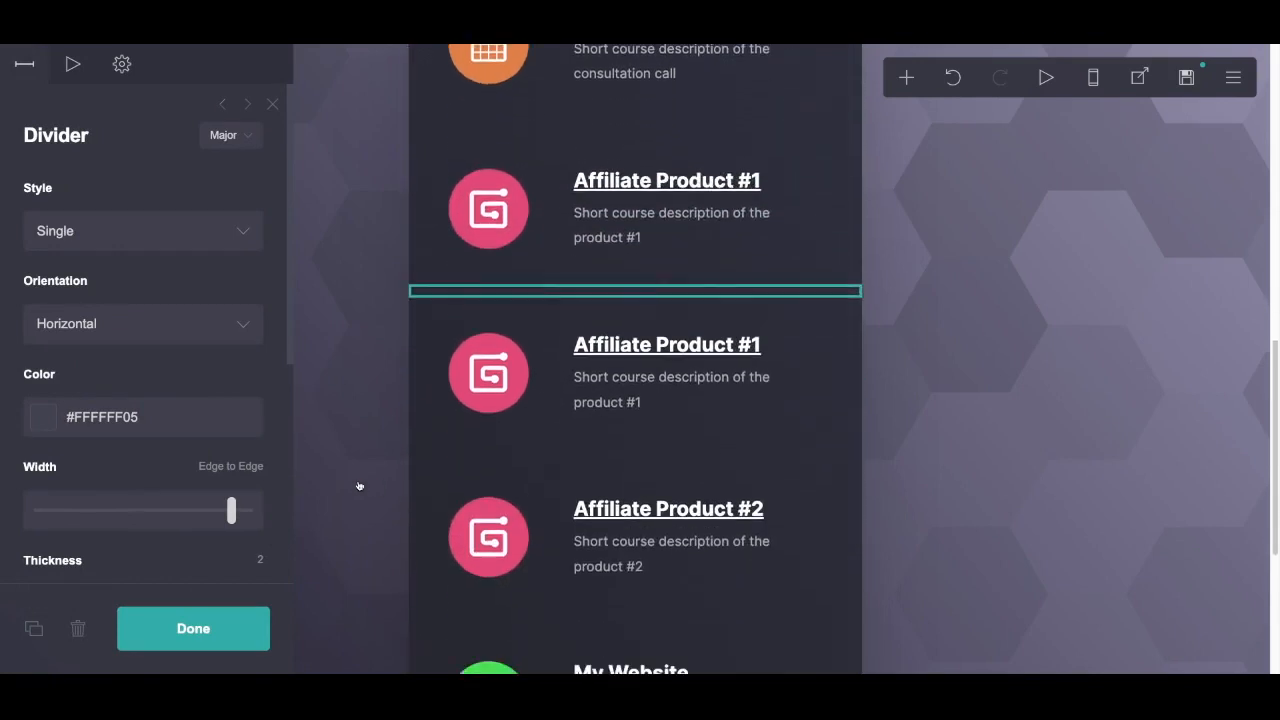
pyautogui.click(258, 612)
# - Review the style, color, width, thickness, margins and alignment settings of the divider between the two Affiliate Product #1 sections
pyautogui.scroll(-3, 333, 490)
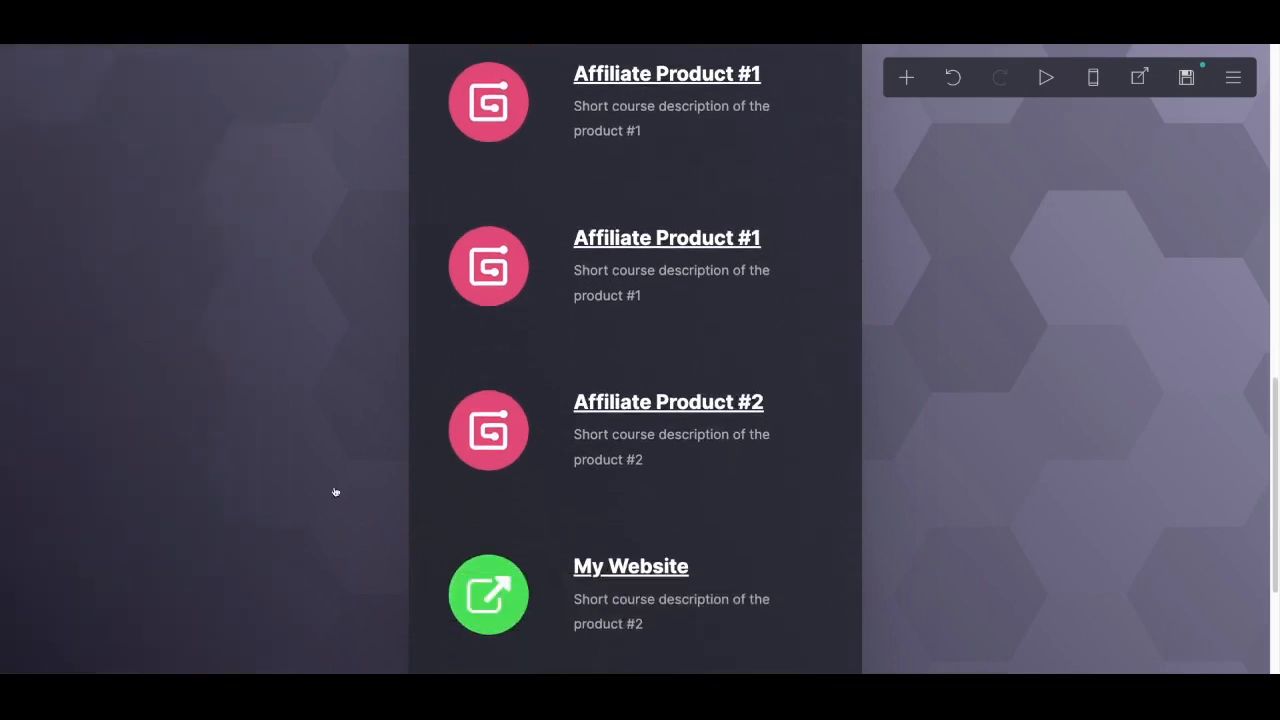
pyautogui.scroll(4, 335, 491)
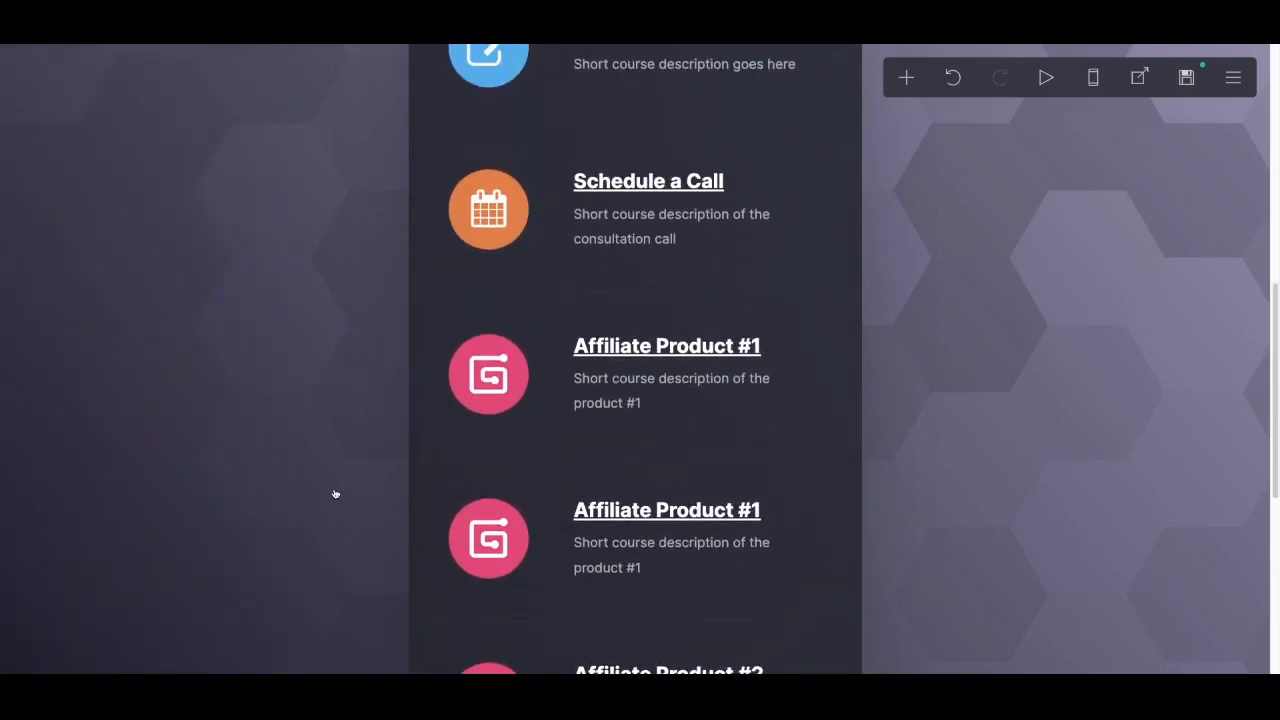
pyautogui.scroll(1, 323, 386)
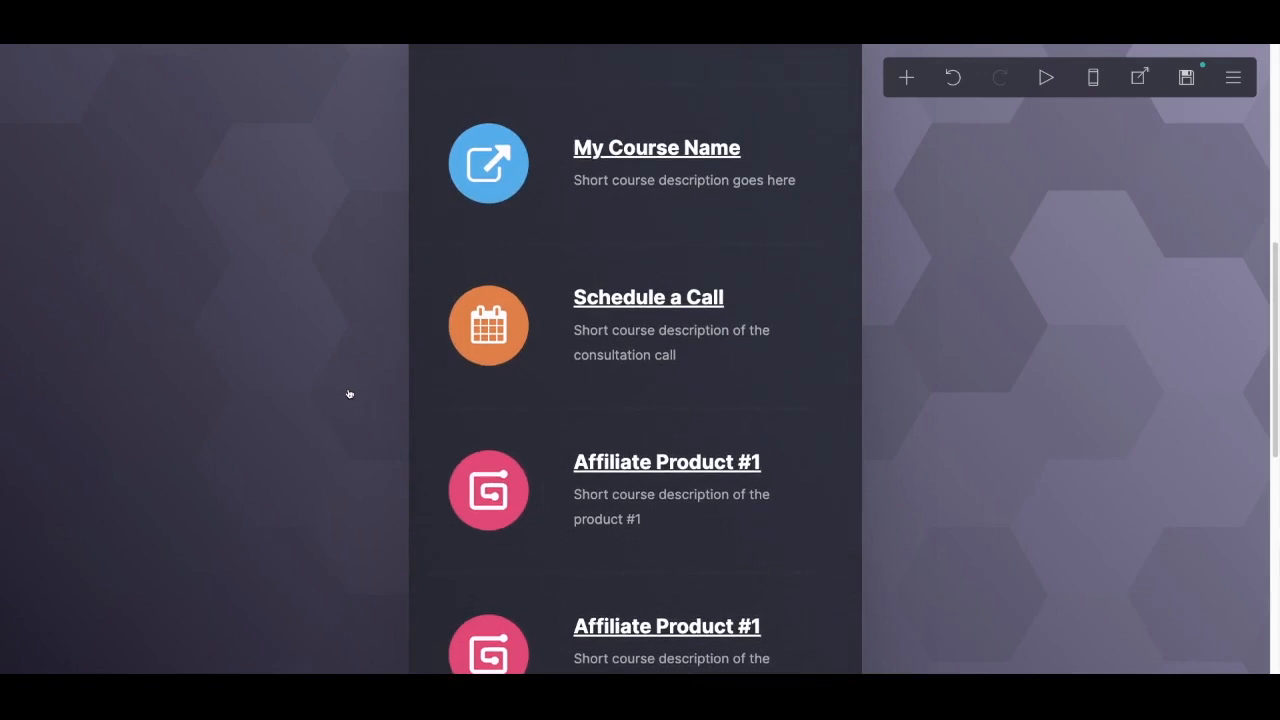
pyautogui.scroll(-2, 518, 575)
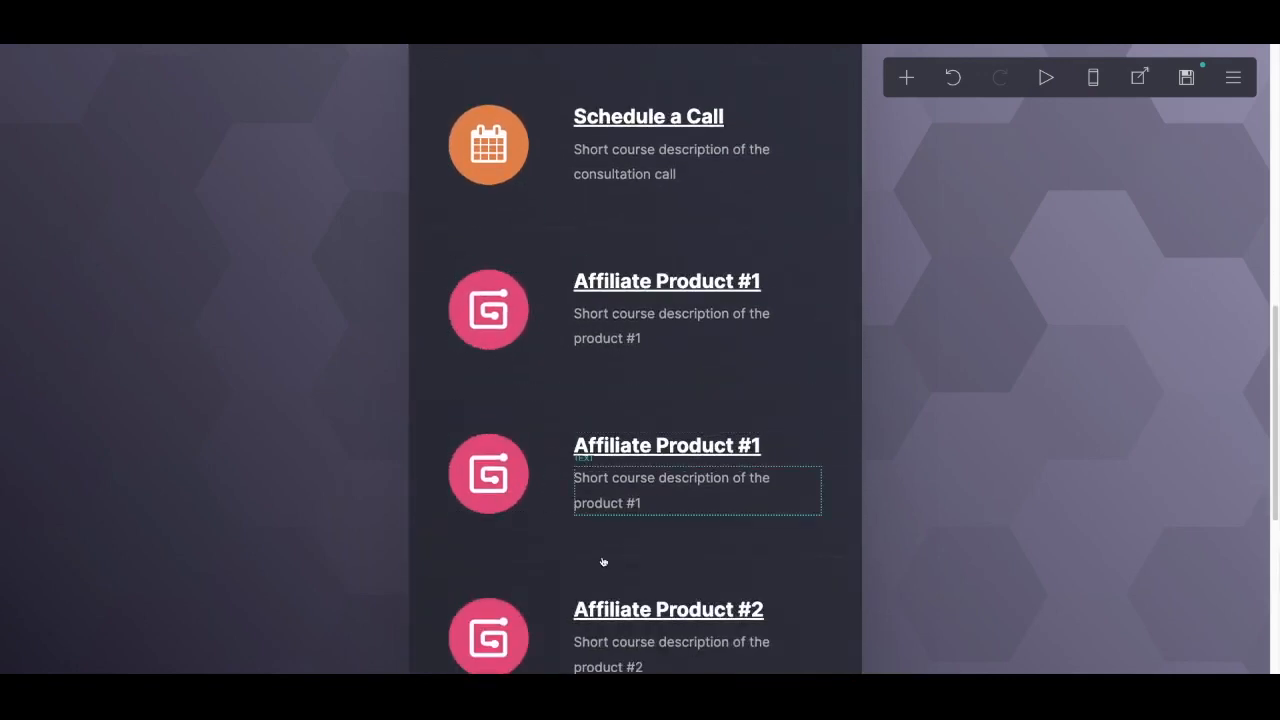
pyautogui.click(551, 441)
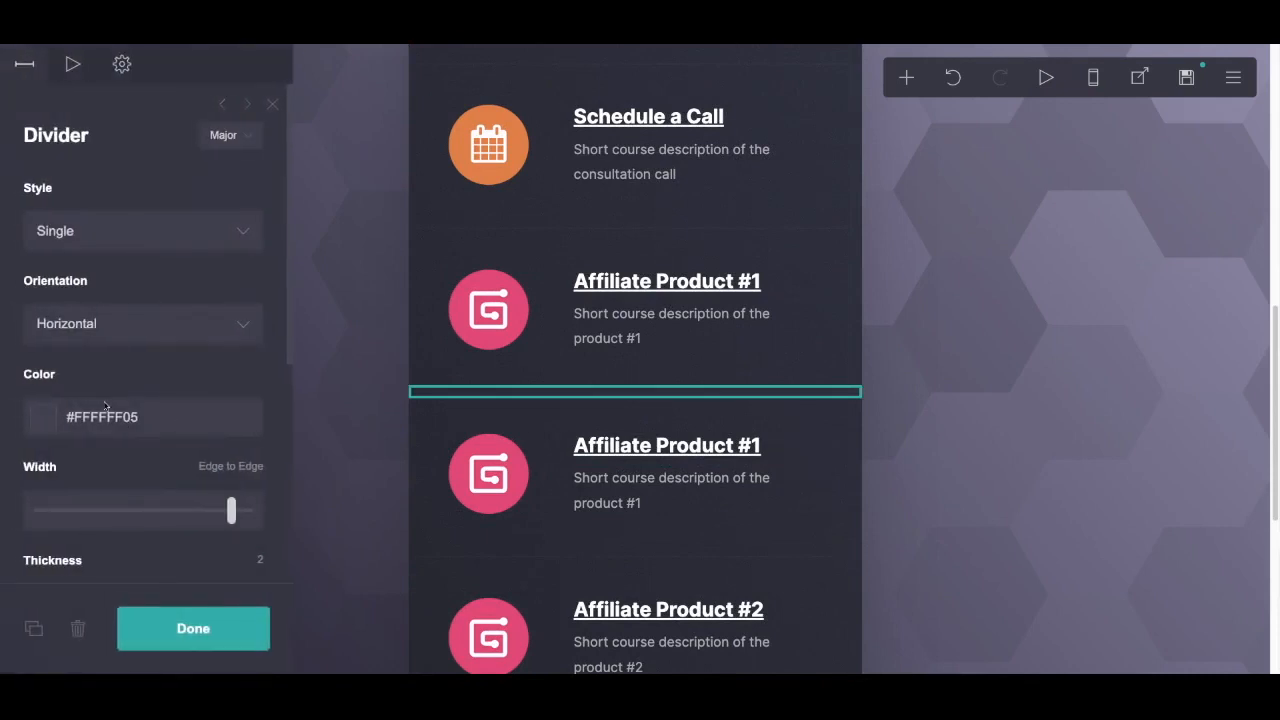
pyautogui.scroll(-1, 89, 514)
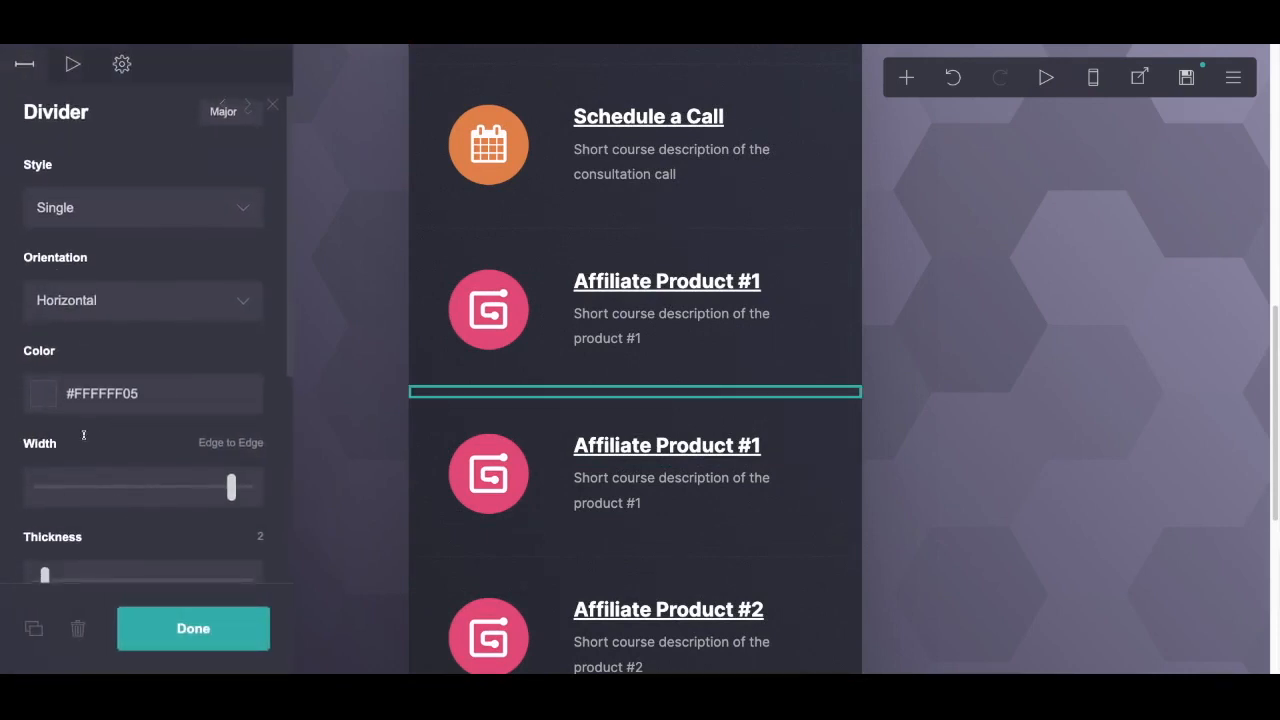
pyautogui.scroll(-3, 147, 502)
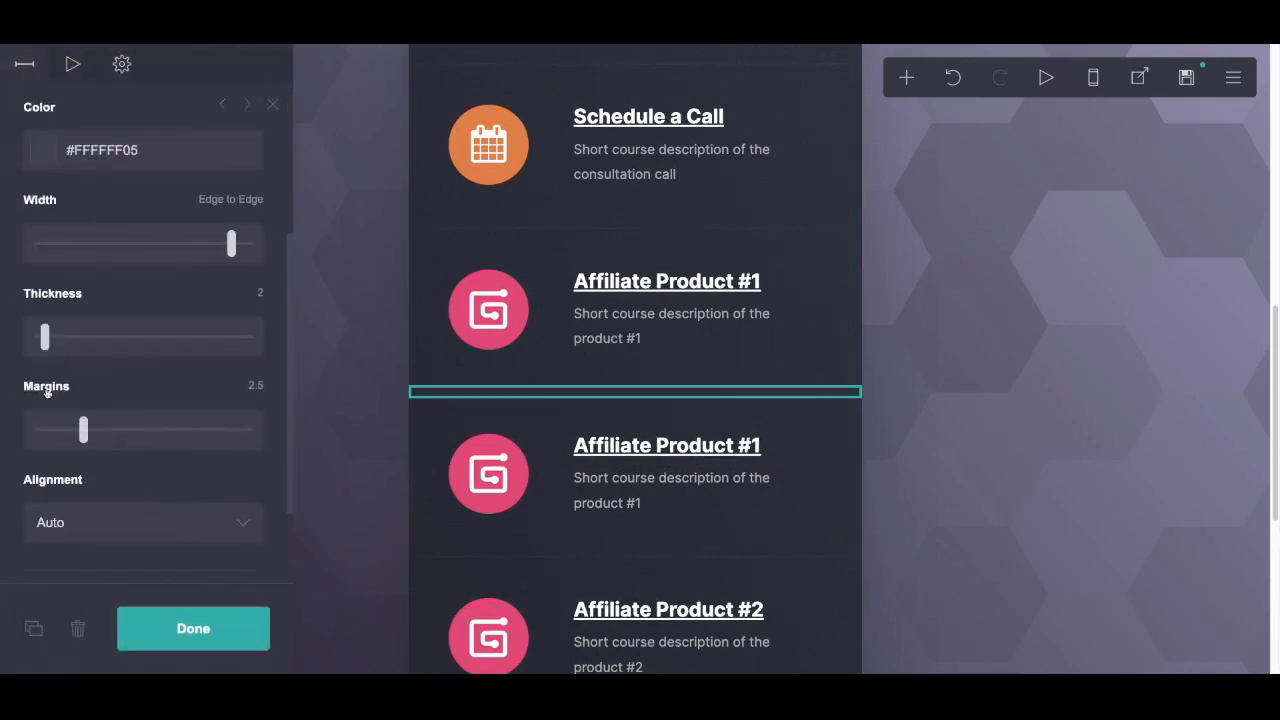
pyautogui.scroll(-2, 162, 444)
pyautogui.scroll(4, 161, 443)
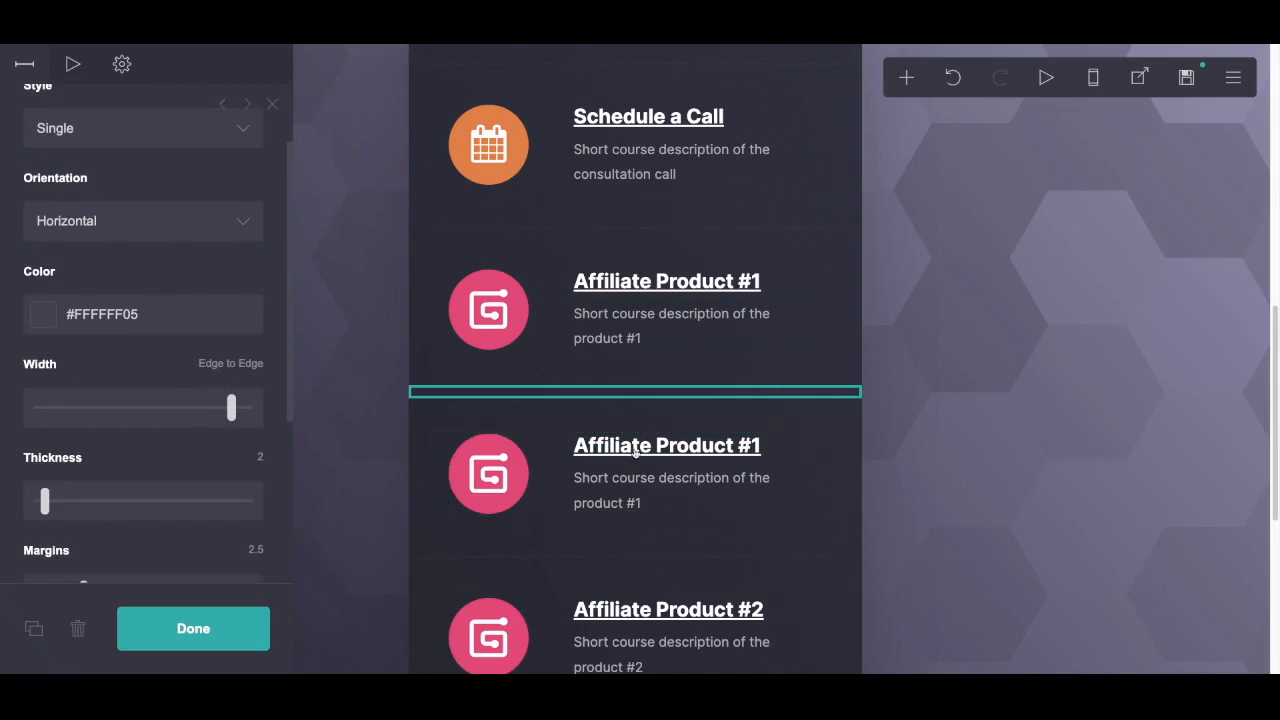
pyautogui.click(236, 640)
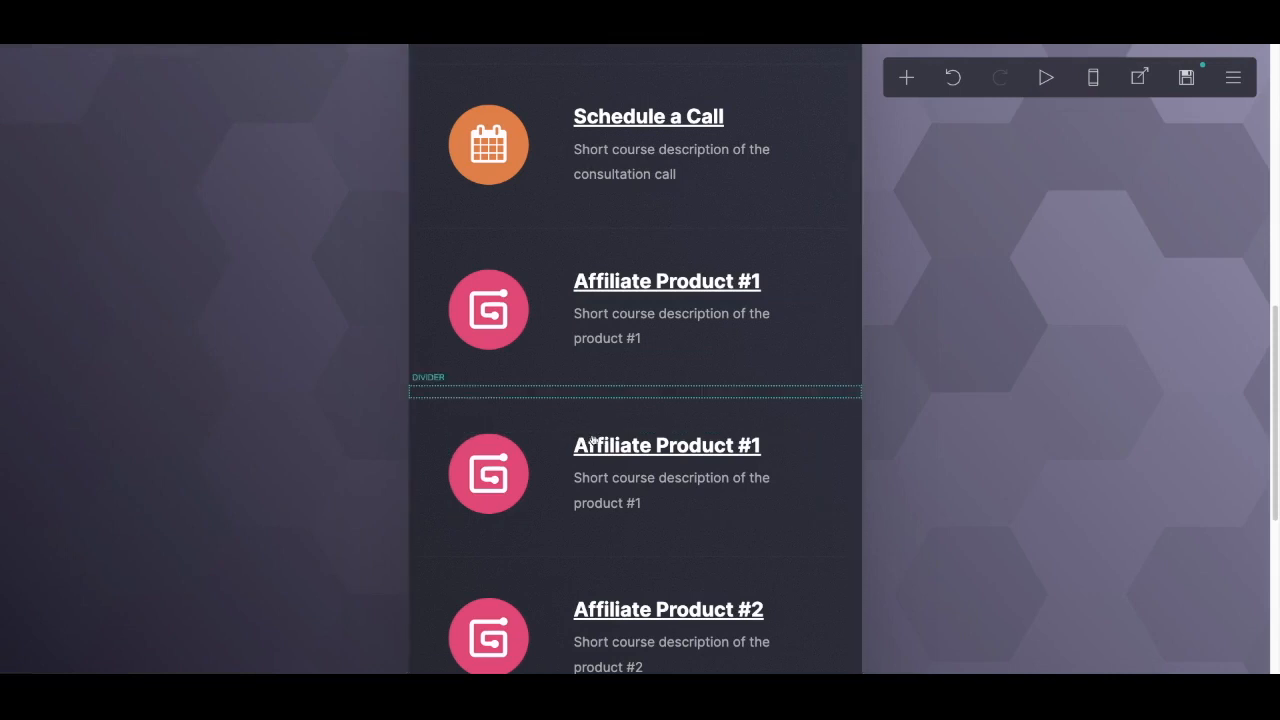
# - Check the footer container's appearance settings, and expand the Email button's entry to review its label, icon and URL
pyautogui.scroll(-2, 592, 440)
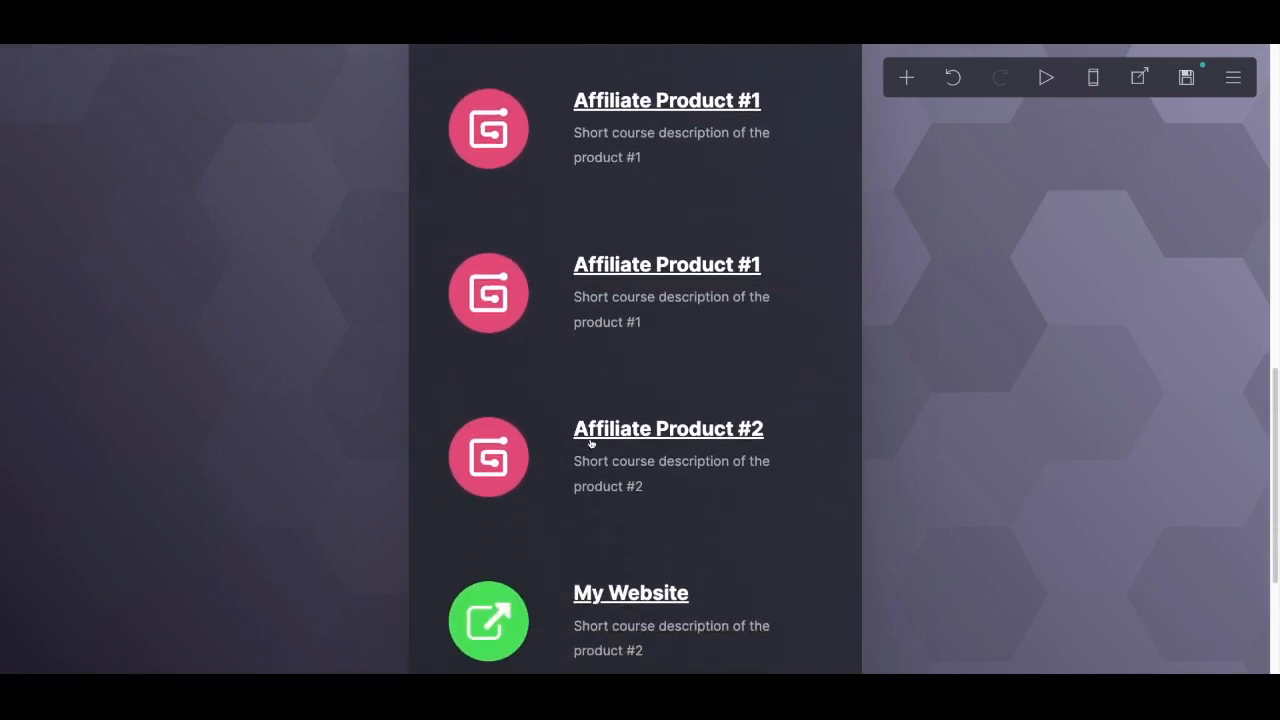
pyautogui.scroll(-3, 743, 536)
pyautogui.scroll(6, 741, 534)
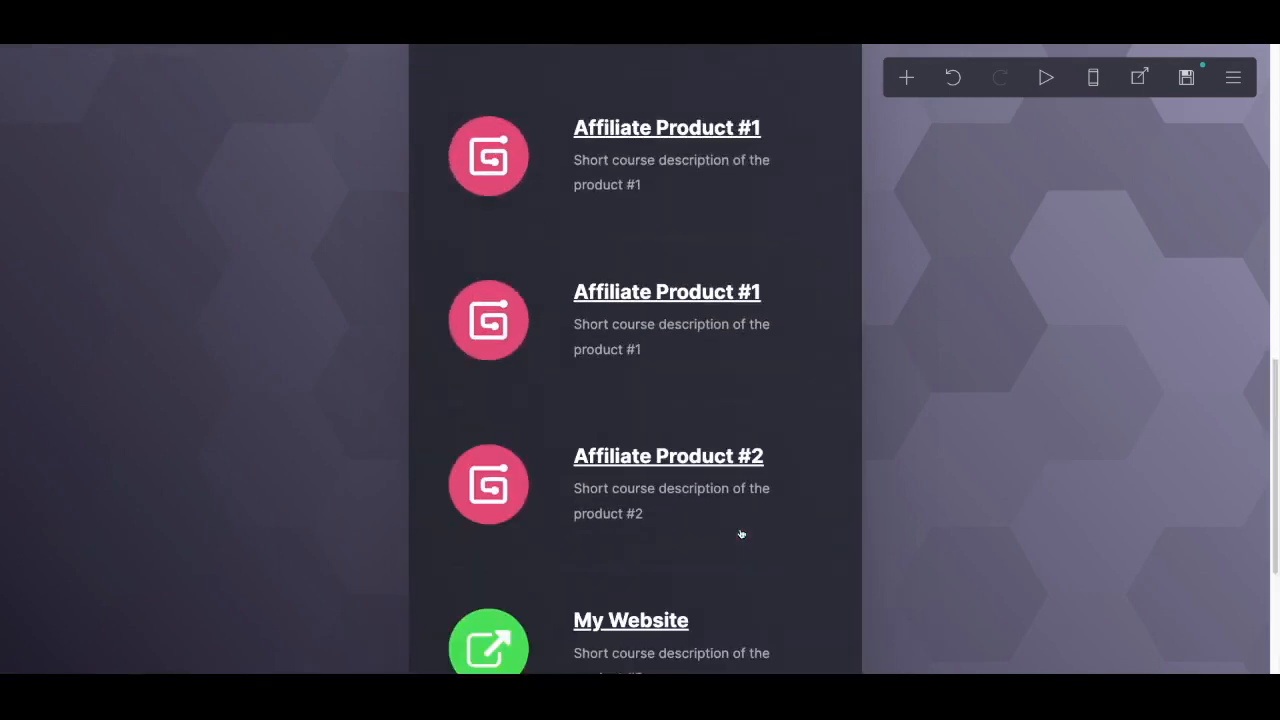
pyautogui.scroll(-5, 741, 534)
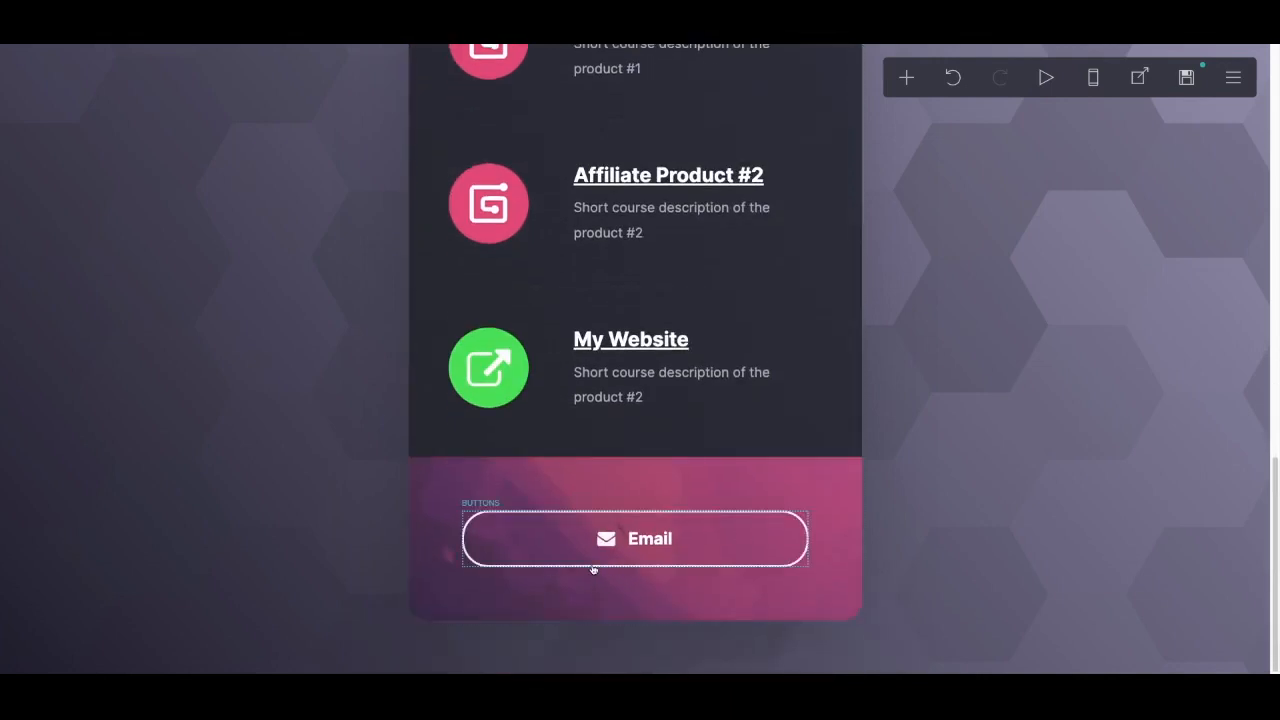
pyautogui.click(515, 517)
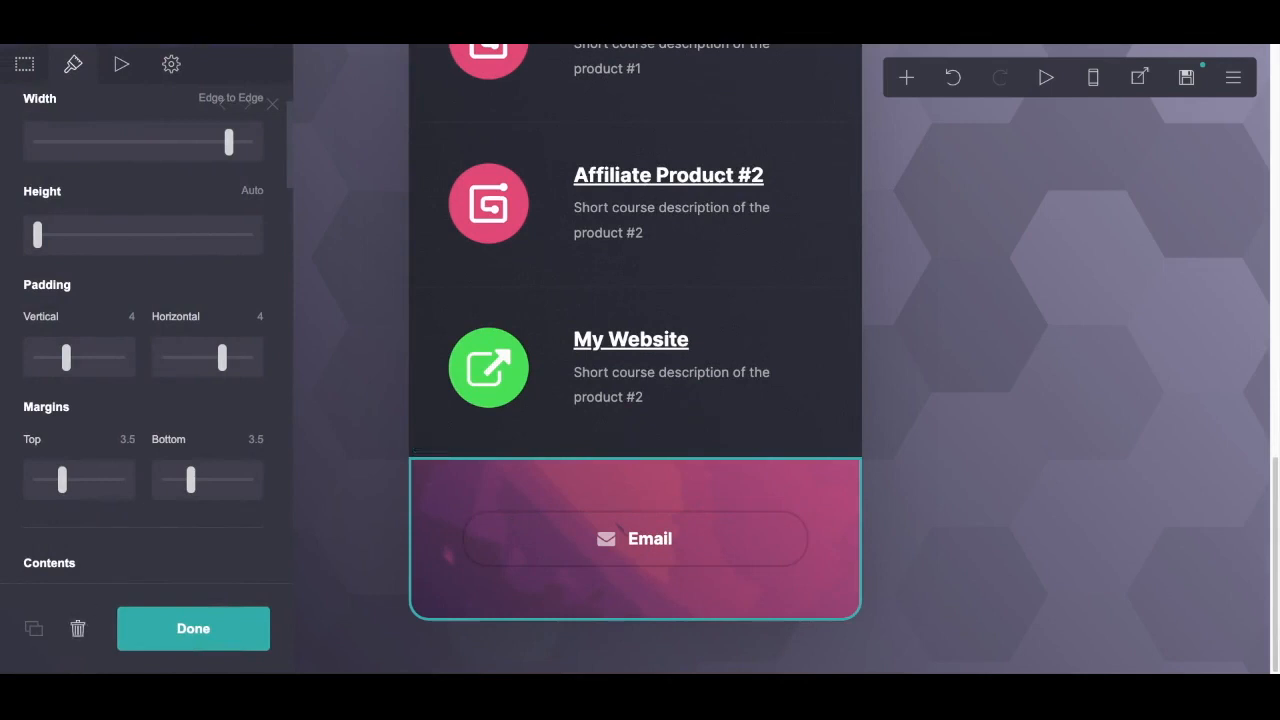
pyautogui.click(549, 581)
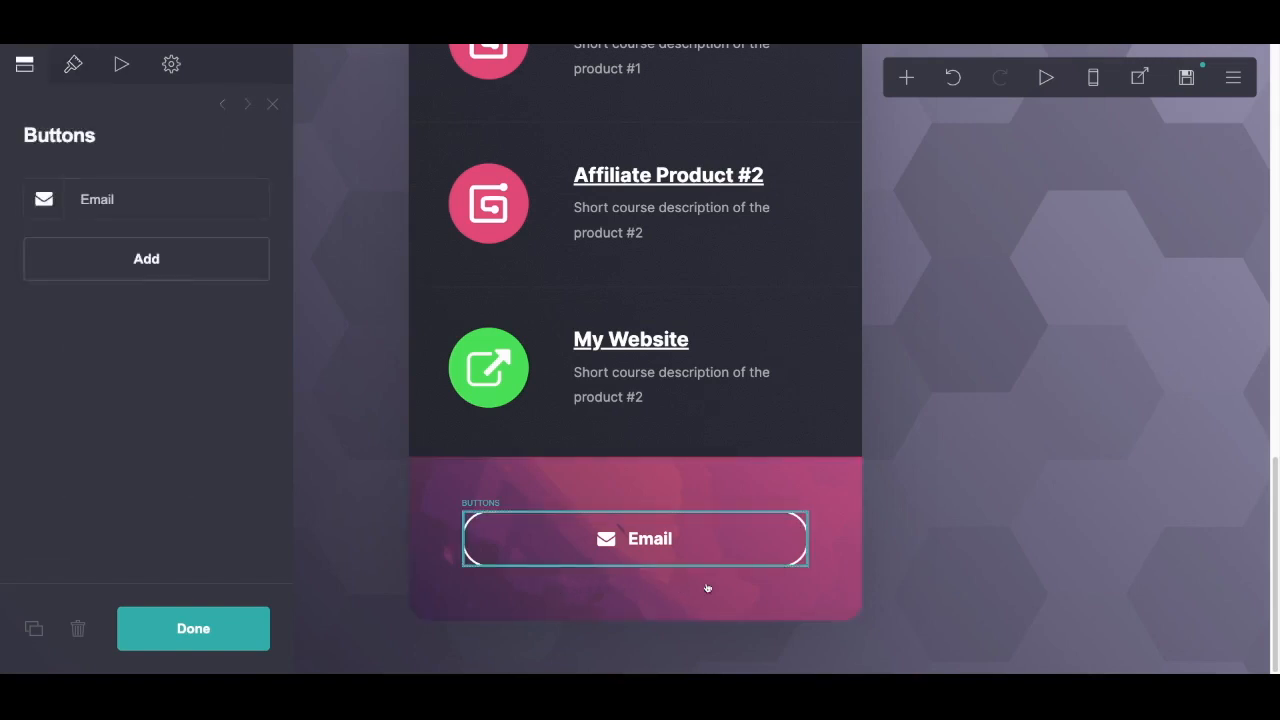
pyautogui.click(113, 244)
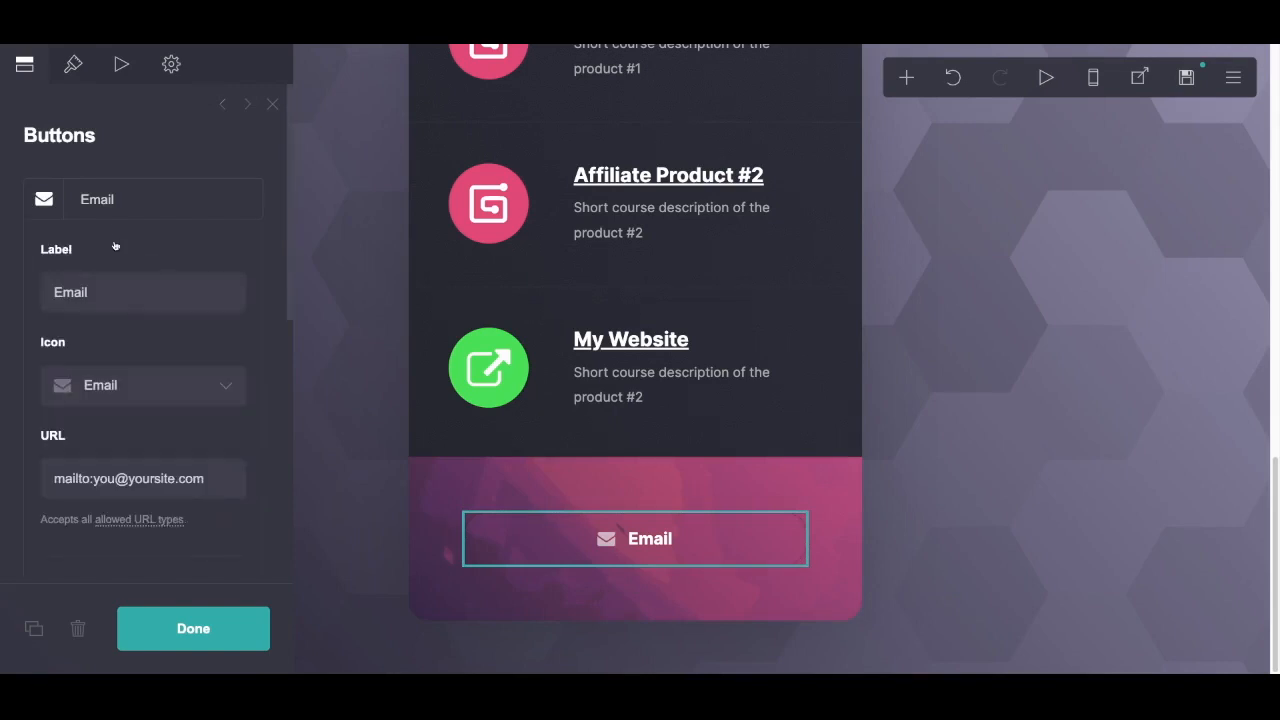
pyautogui.scroll(-3, 120, 290)
pyautogui.scroll(3, 110, 285)
pyautogui.scroll(-1, 100, 341)
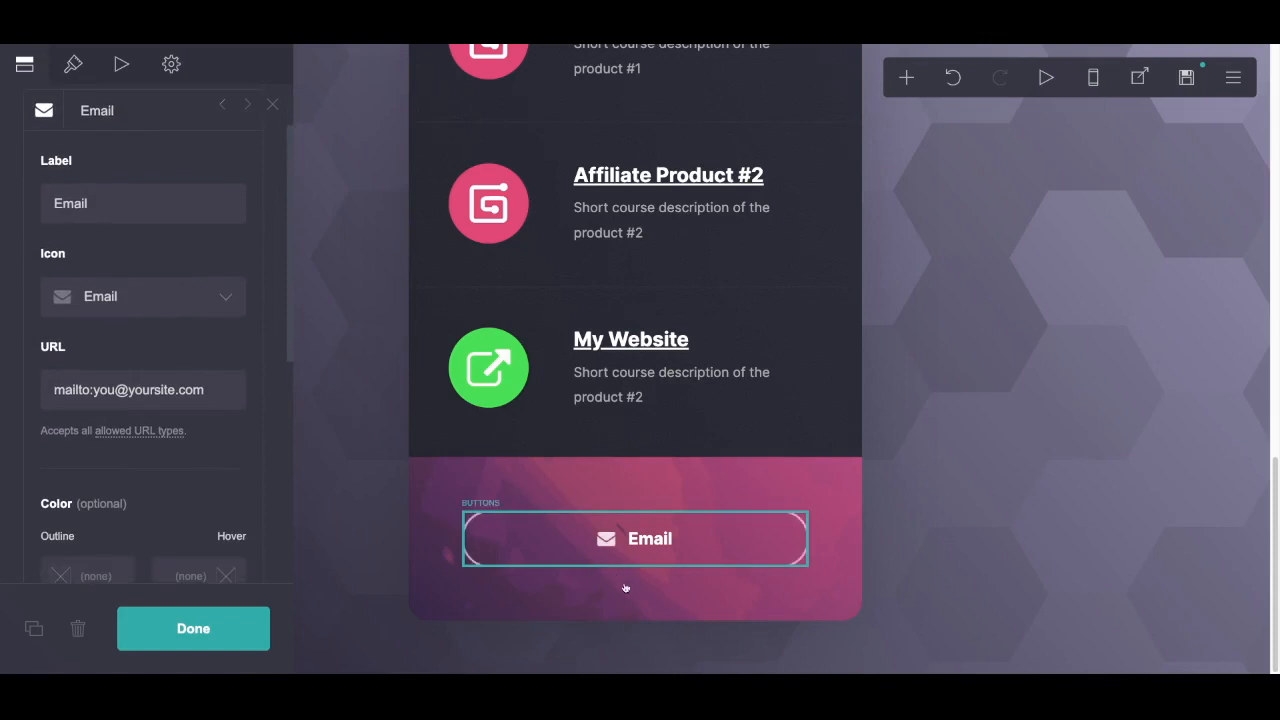
# - Examine the Email button's label, highlight the placeholder address after mailto: in its URL, and close the button settings
pyautogui.click(109, 248)
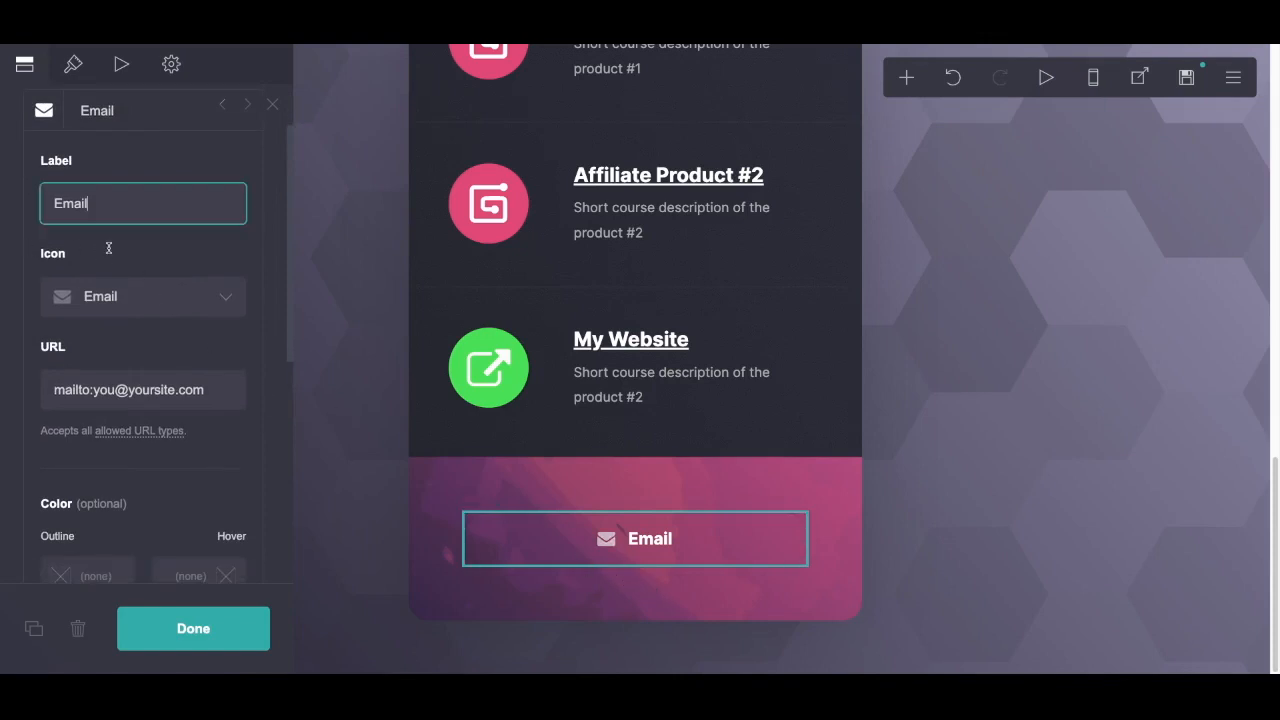
pyautogui.scroll(-1, 137, 376)
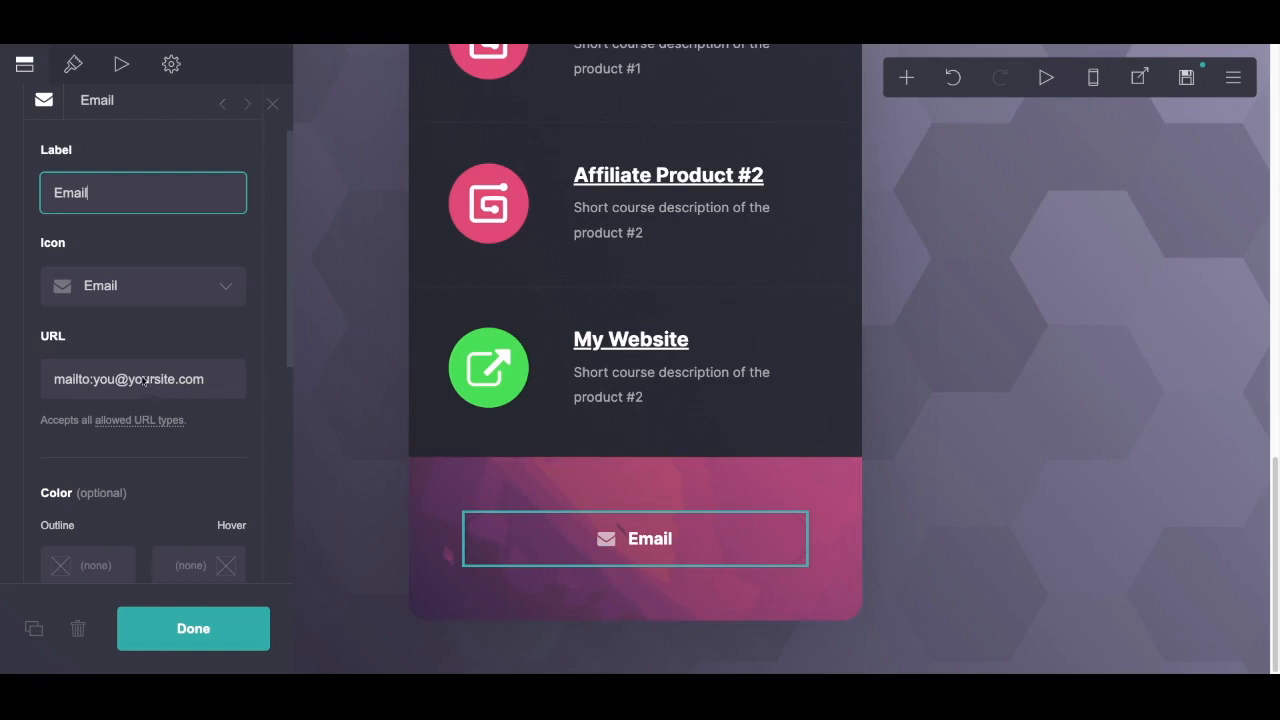
pyautogui.scroll(-2, 145, 395)
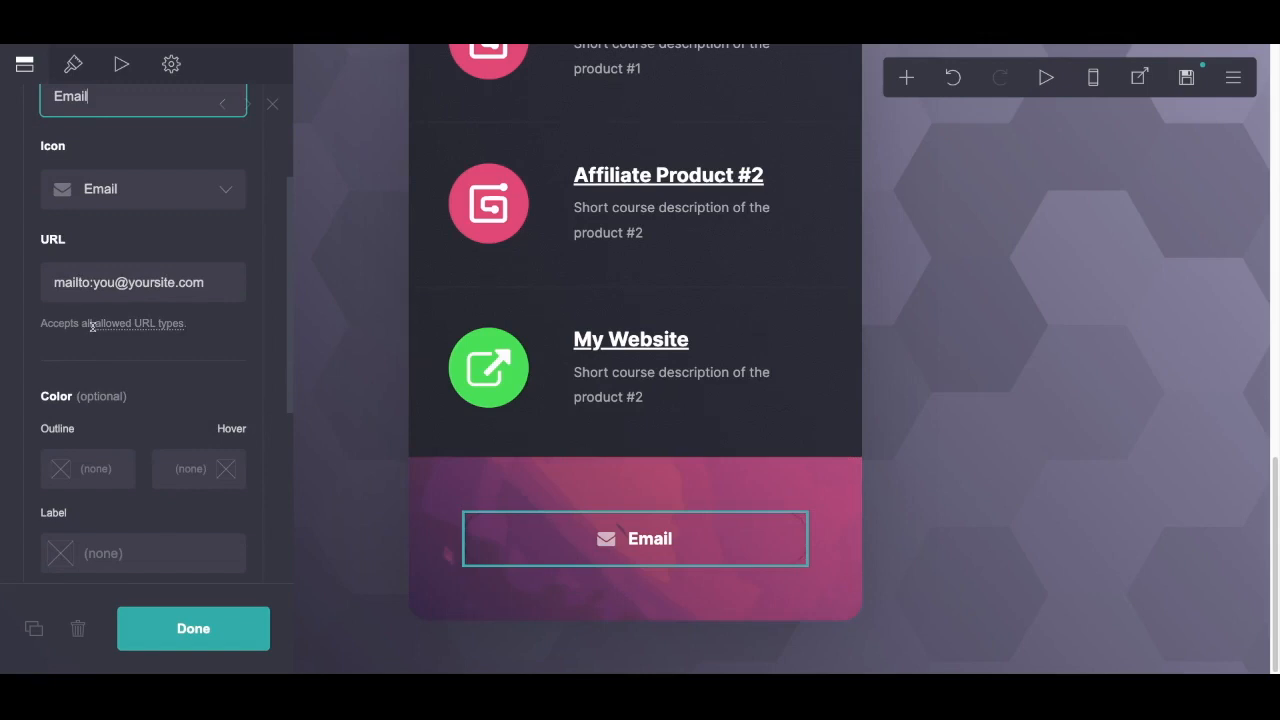
pyautogui.moveTo(93, 282); pyautogui.dragTo(204, 282)
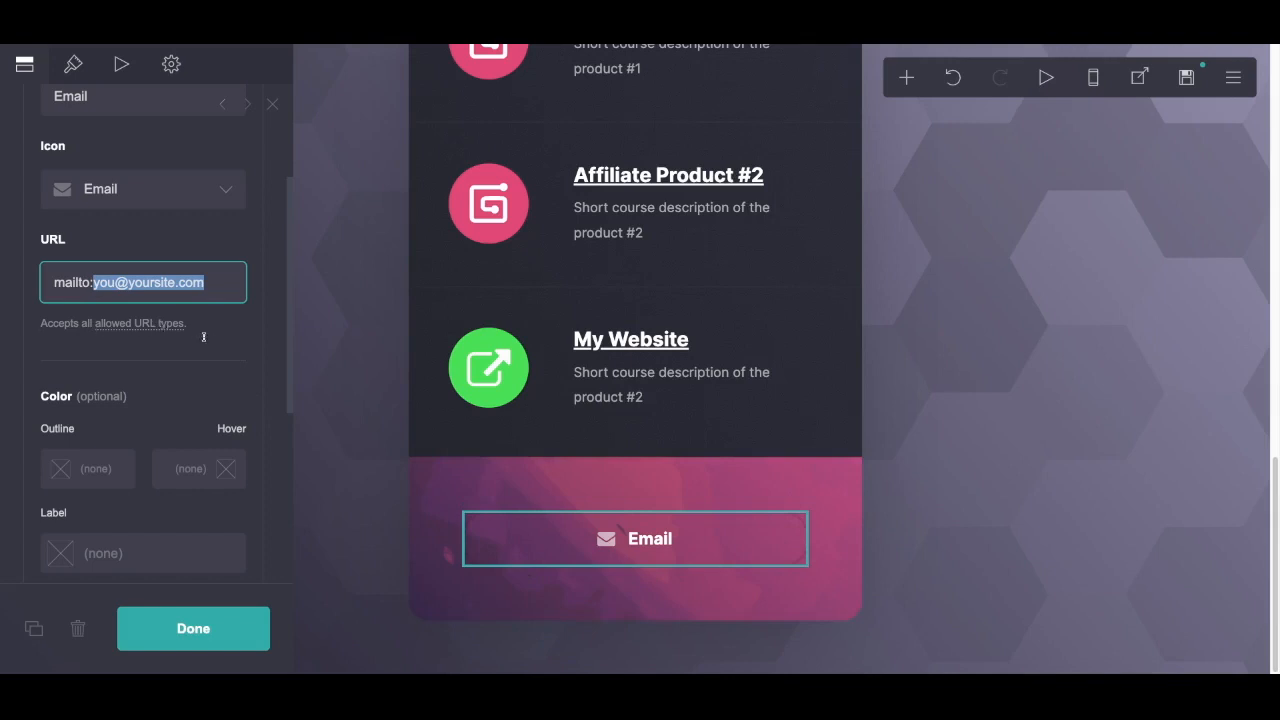
pyautogui.scroll(-1, 215, 375)
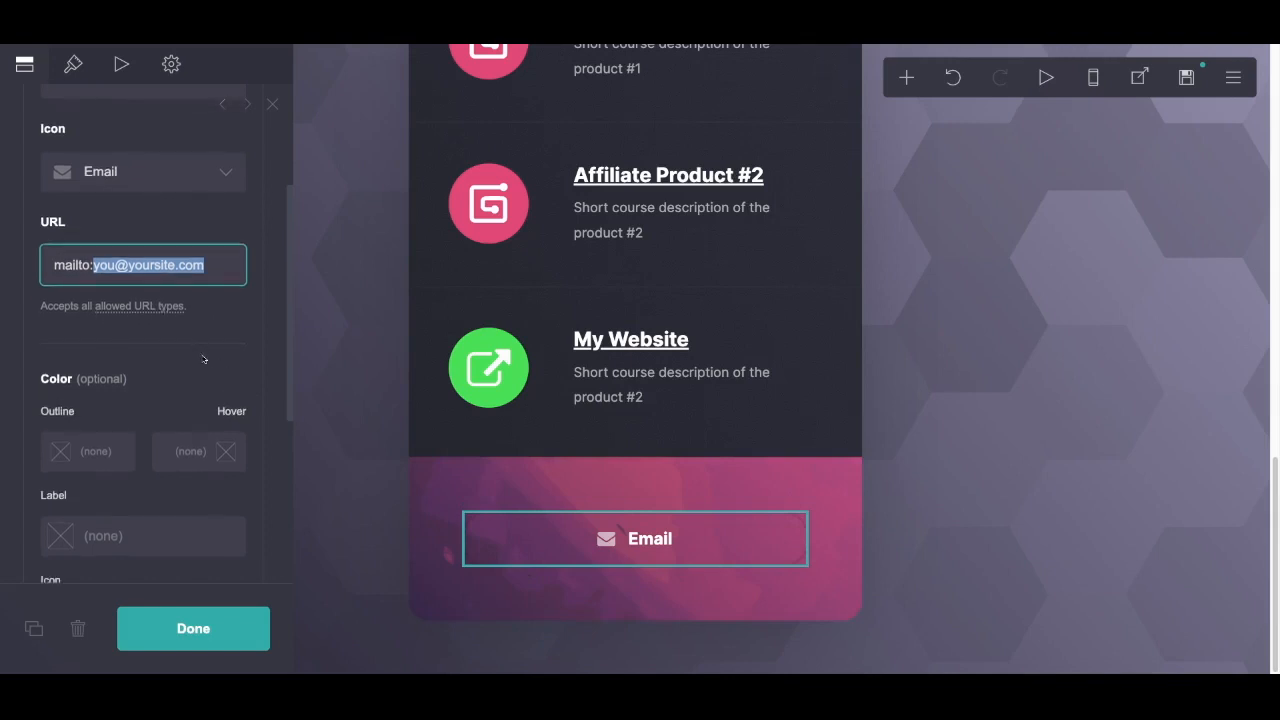
pyautogui.click(356, 487)
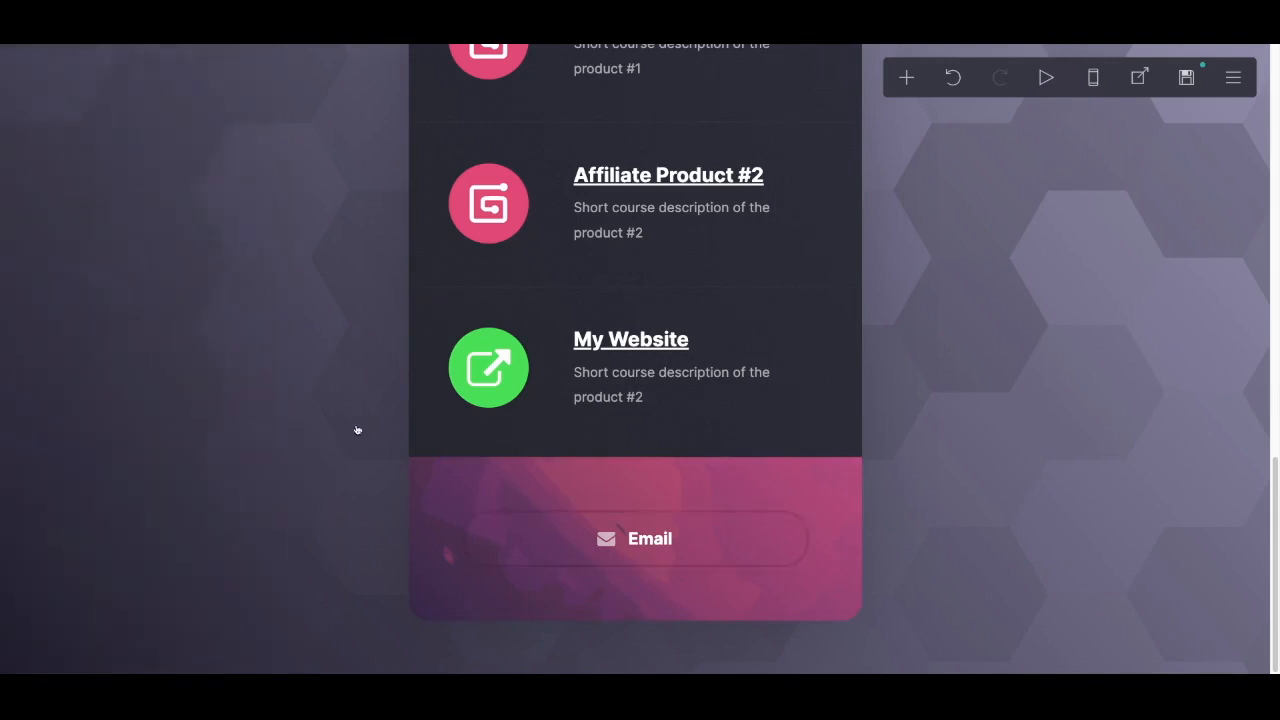
# - Open the page background's settings and review its gradient style, color stops and angle
pyautogui.scroll(4, 359, 438)
pyautogui.scroll(5, 359, 438)
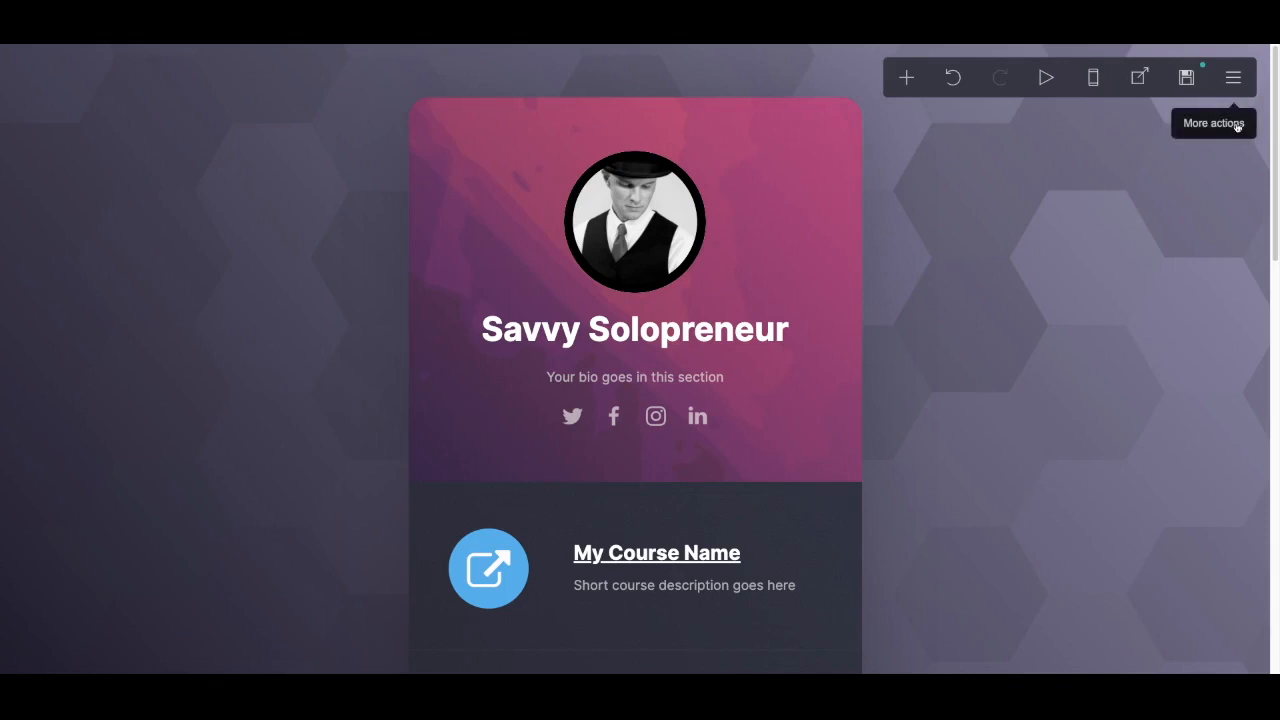
pyautogui.click(1237, 125)
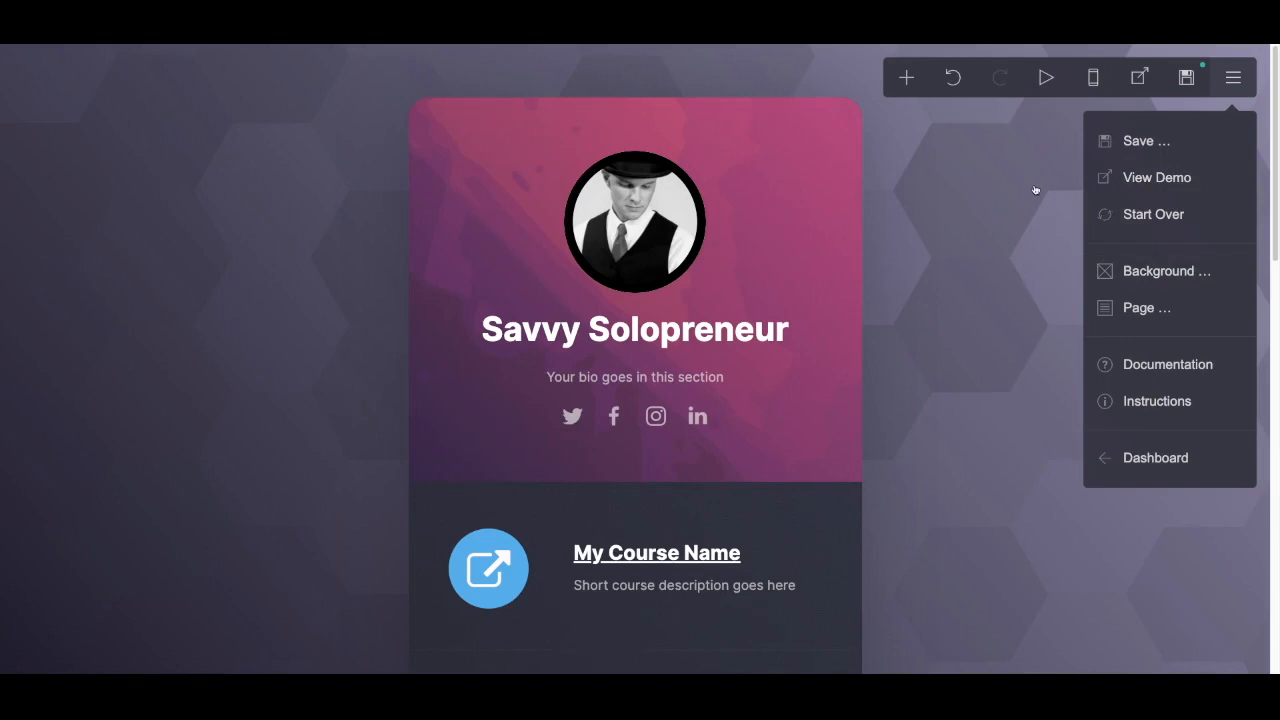
pyautogui.click(1024, 247)
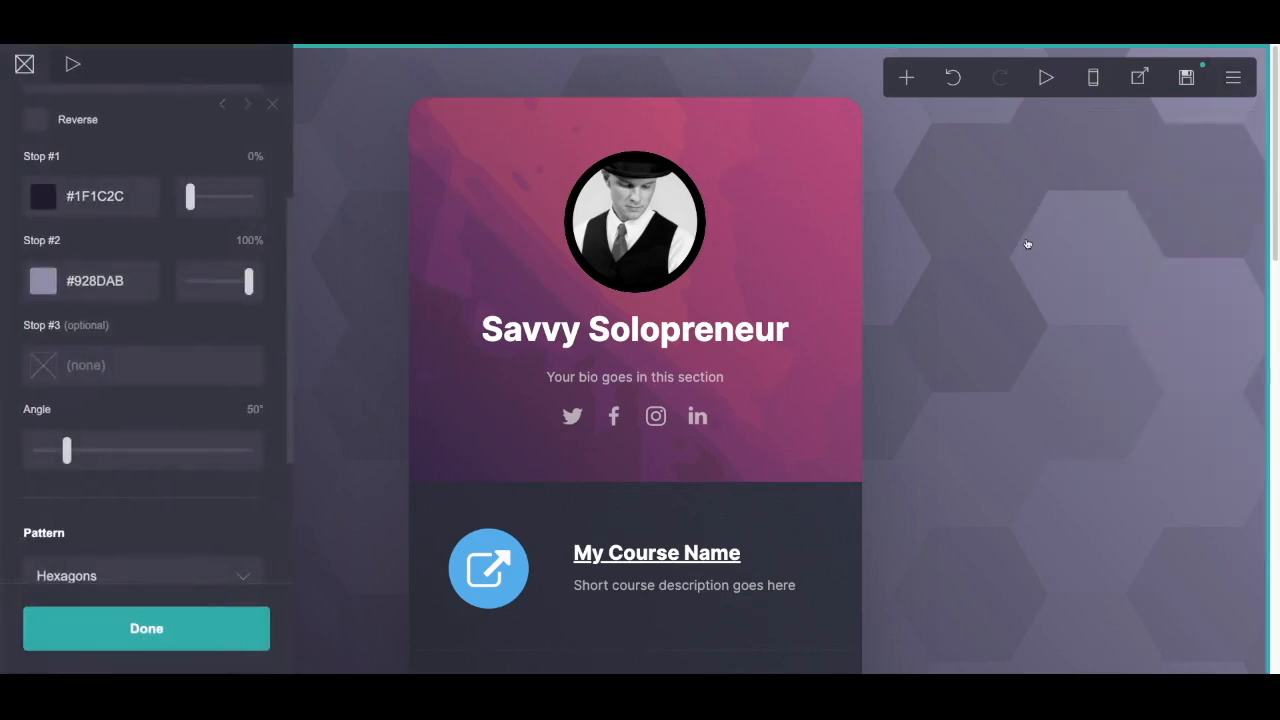
pyautogui.scroll(2, 62, 252)
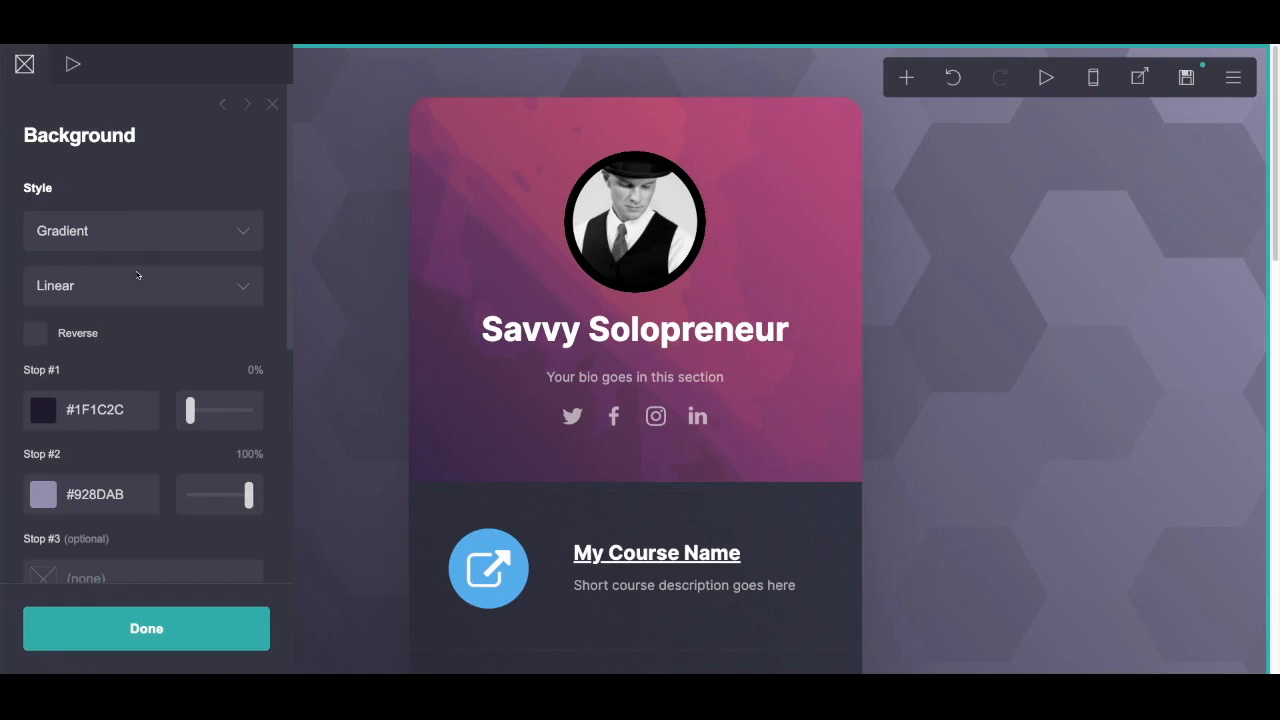
pyautogui.scroll(-2, 131, 284)
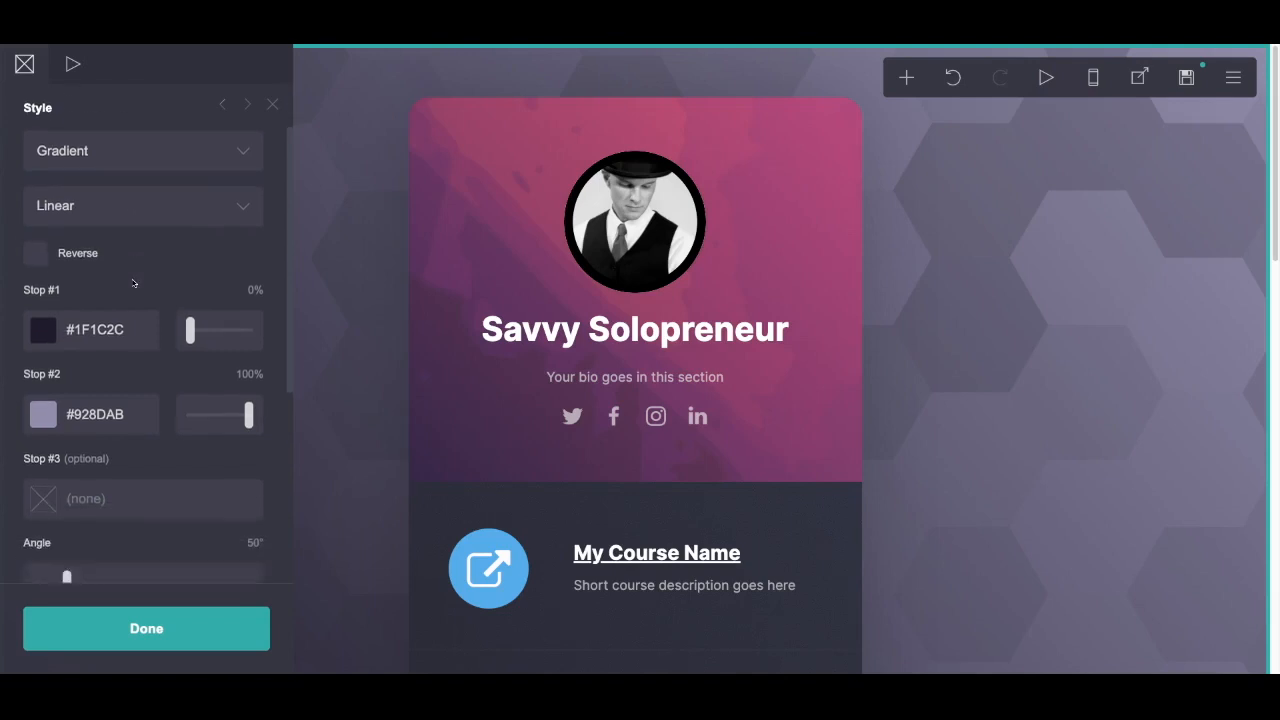
# - Try an Image background style using the frosted white plant photo from the image library
pyautogui.click(127, 184)
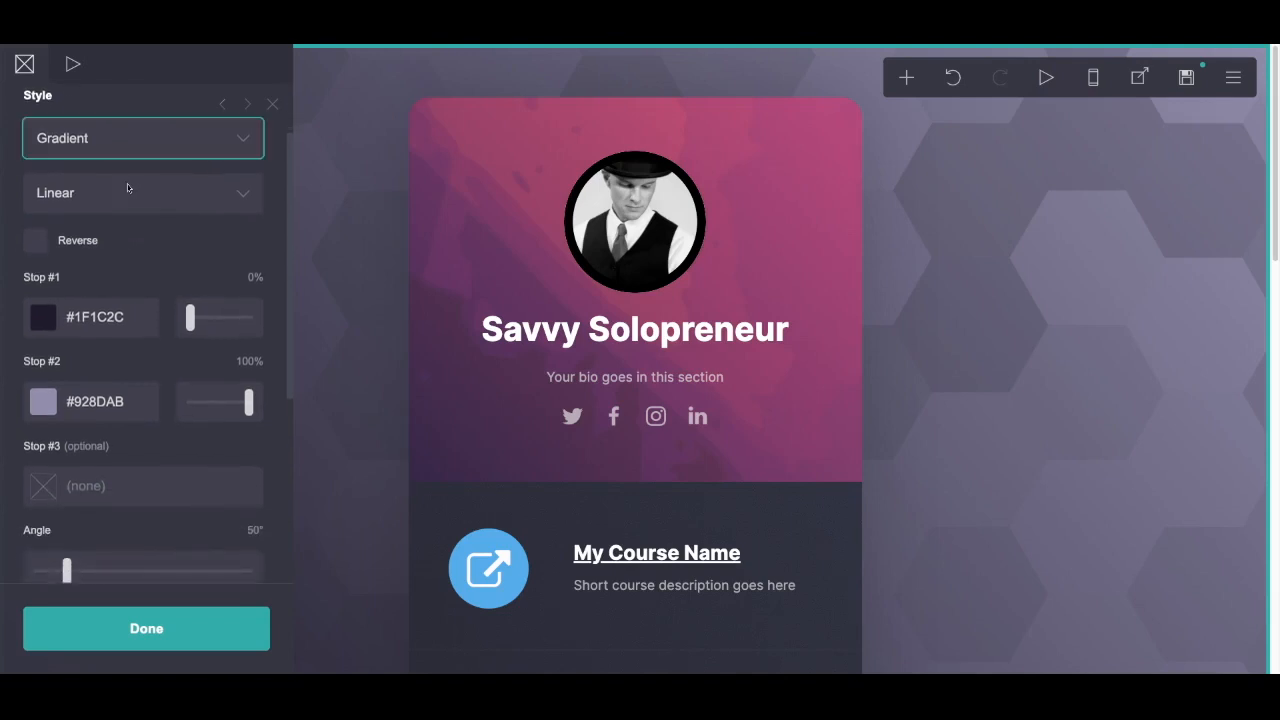
pyautogui.click(123, 202)
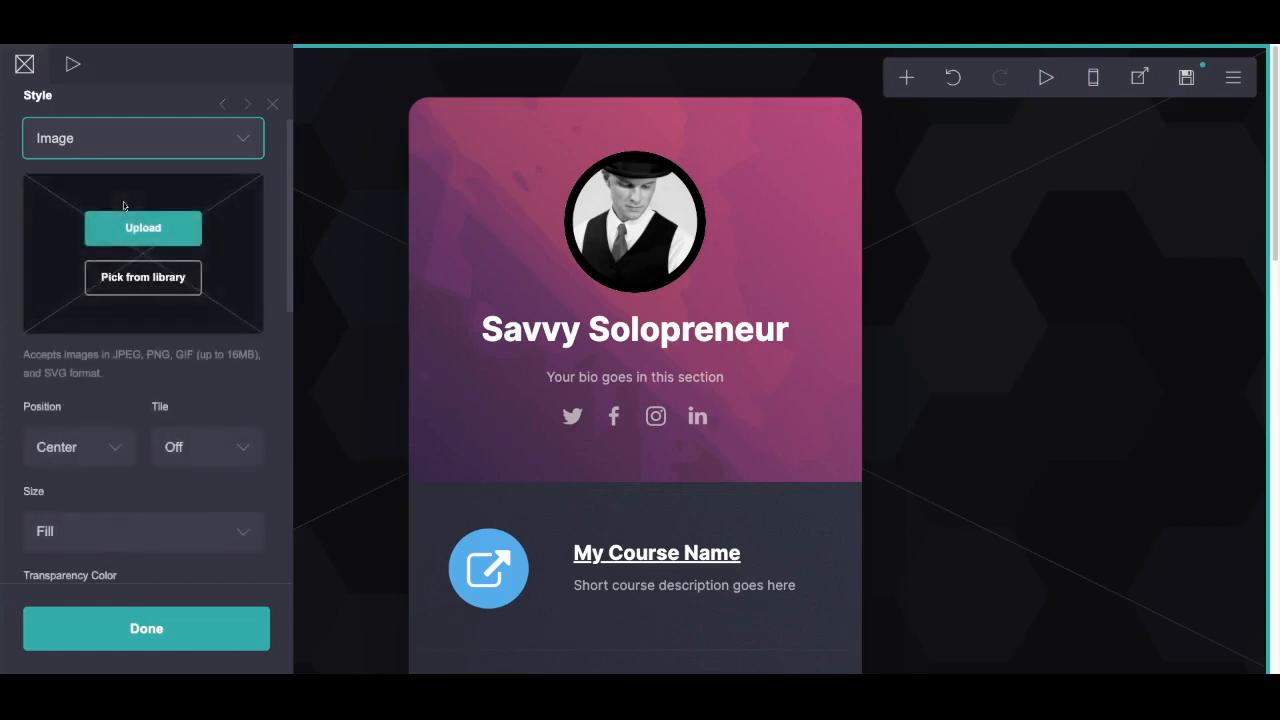
pyautogui.click(131, 326)
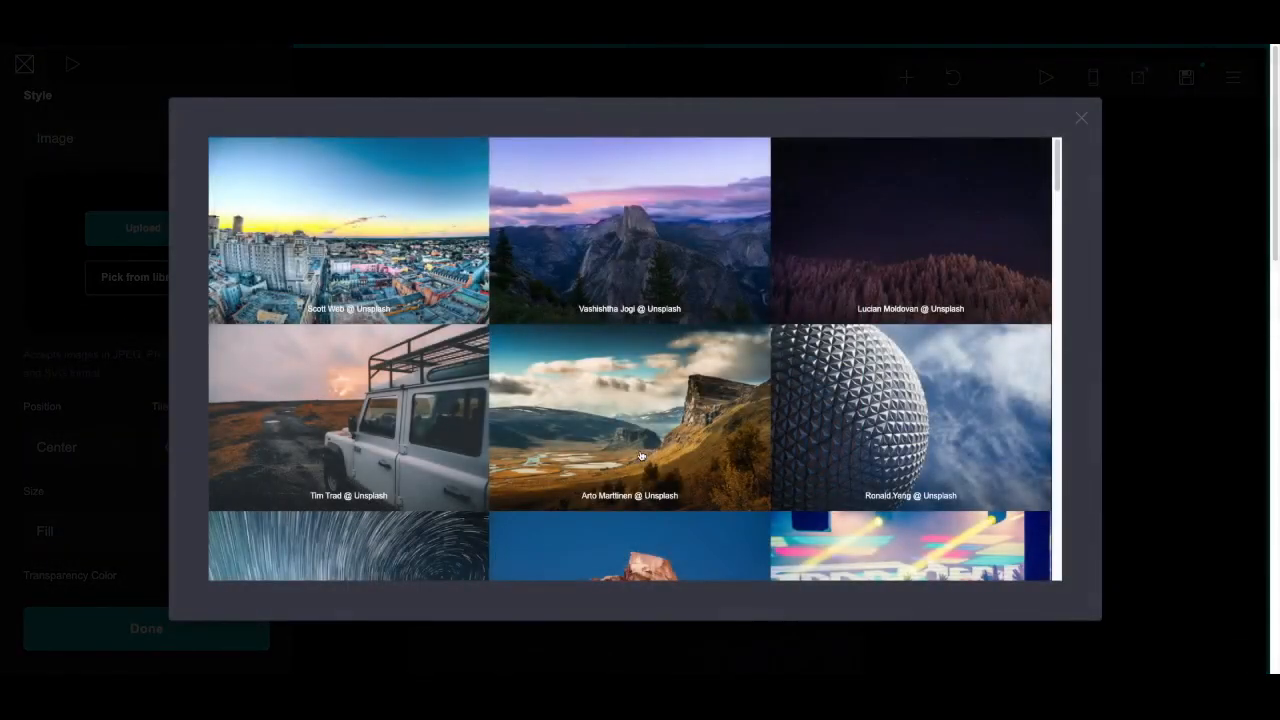
pyautogui.scroll(-2, 641, 456)
pyautogui.scroll(-5, 641, 456)
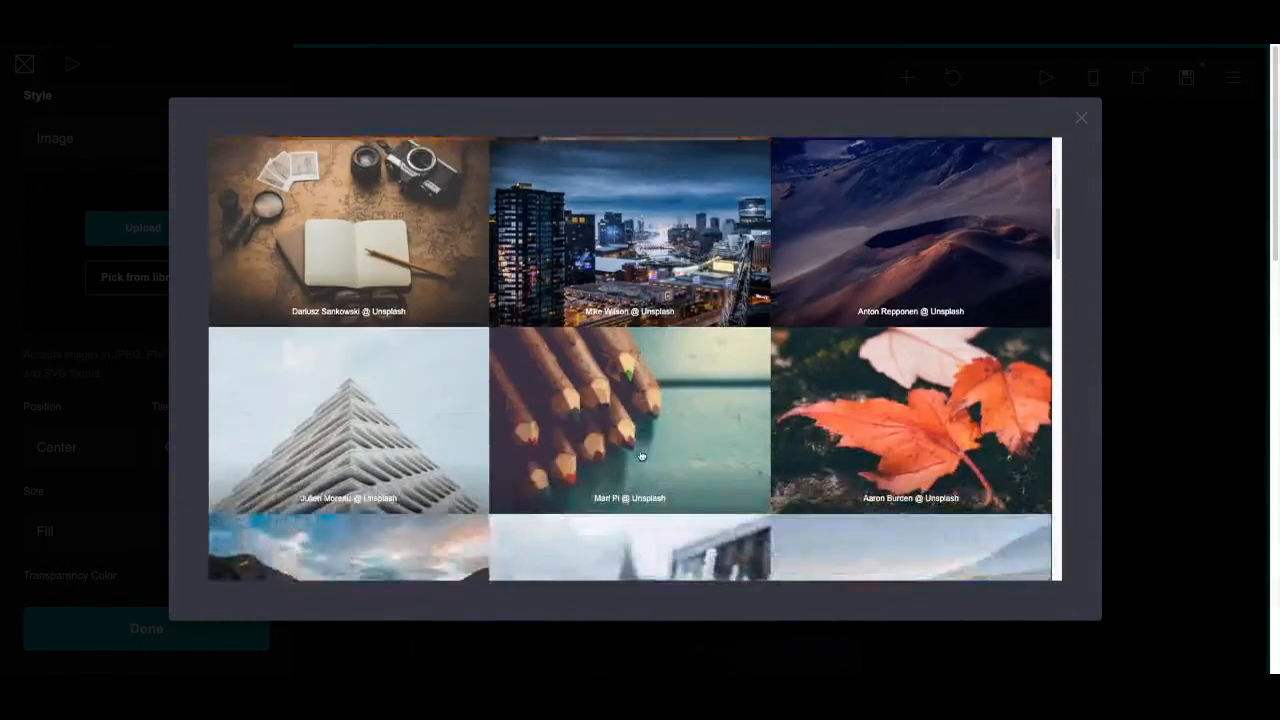
pyautogui.scroll(-2, 641, 456)
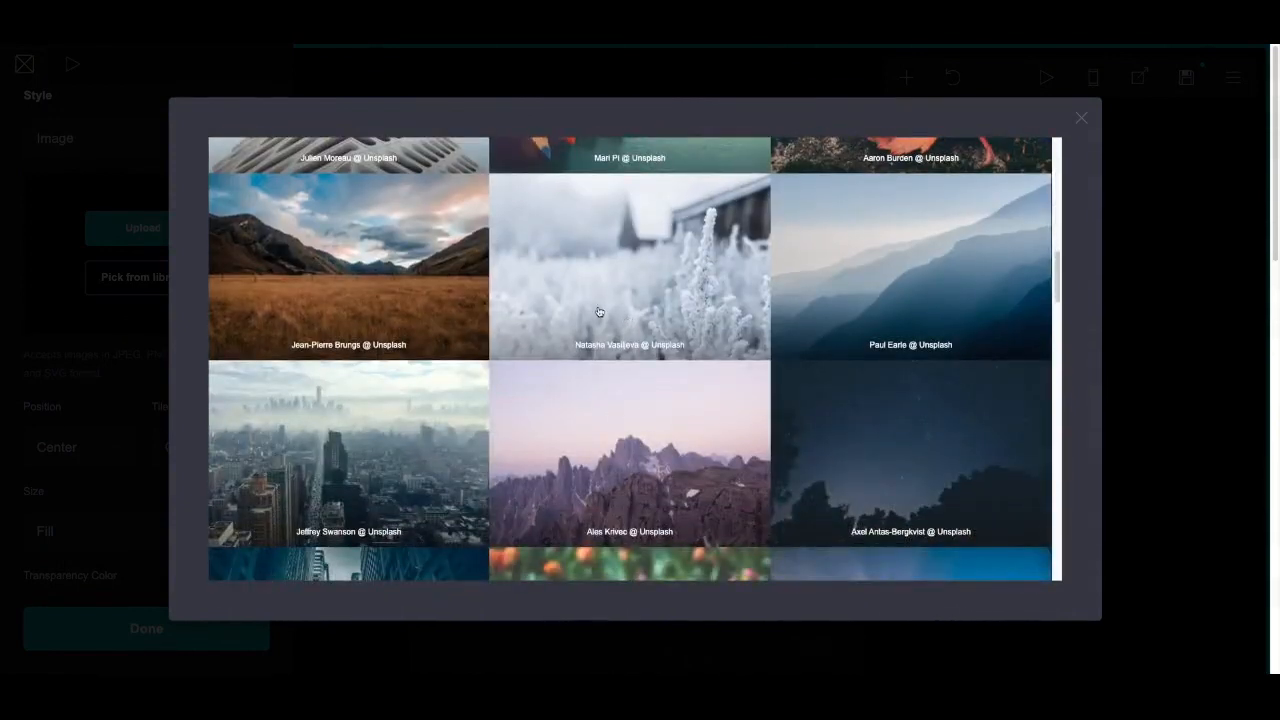
pyautogui.click(627, 308)
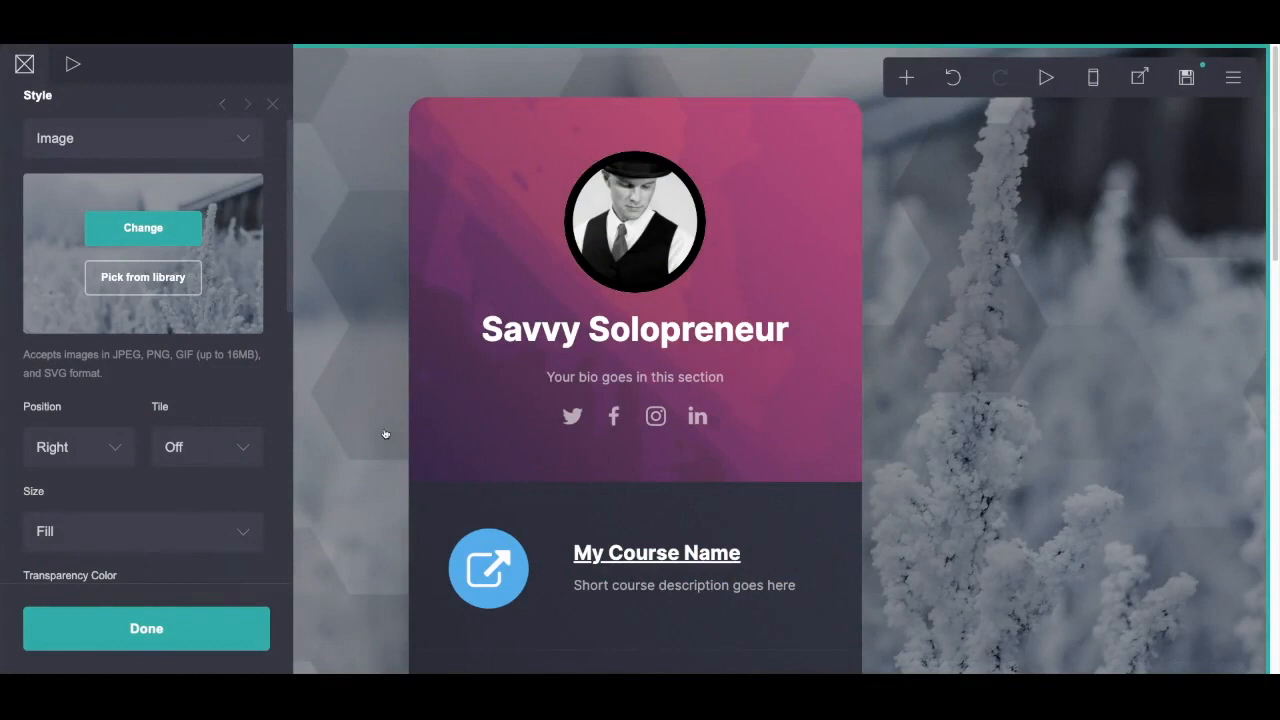
# - Try the photo background without an overlay pattern by setting Pattern to None
pyautogui.scroll(-6, 200, 438)
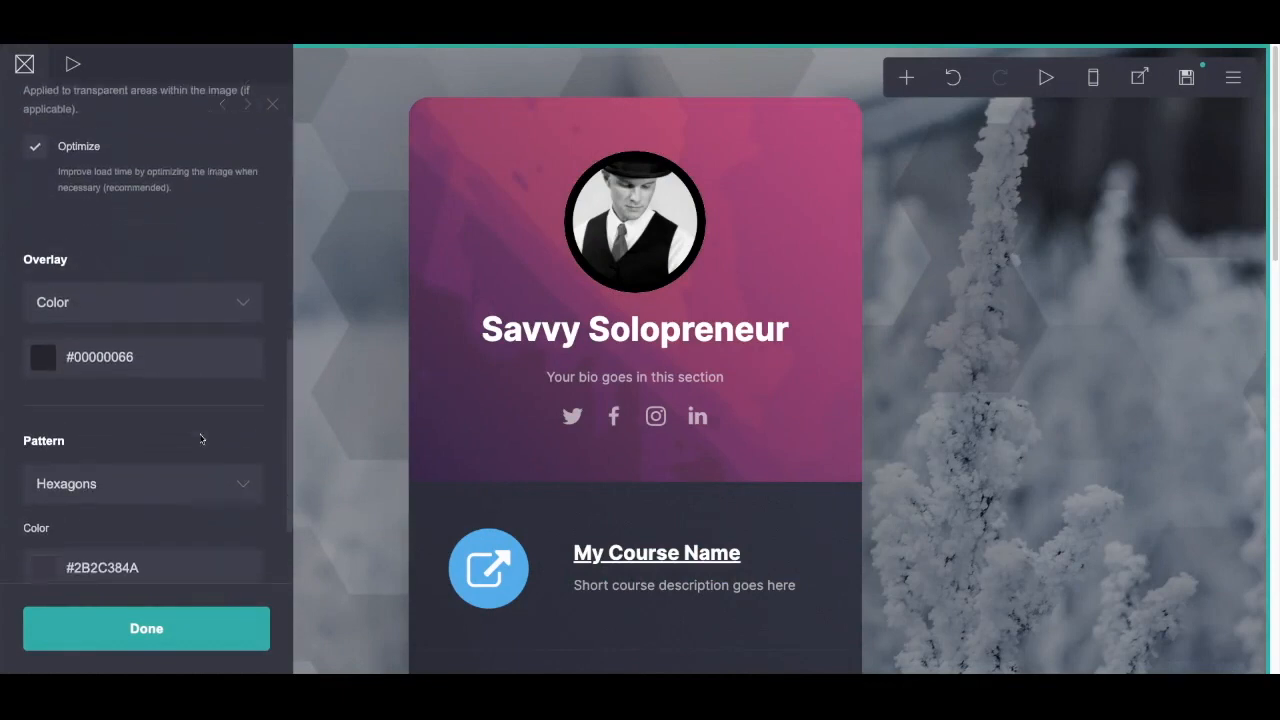
pyautogui.scroll(-1, 100, 378)
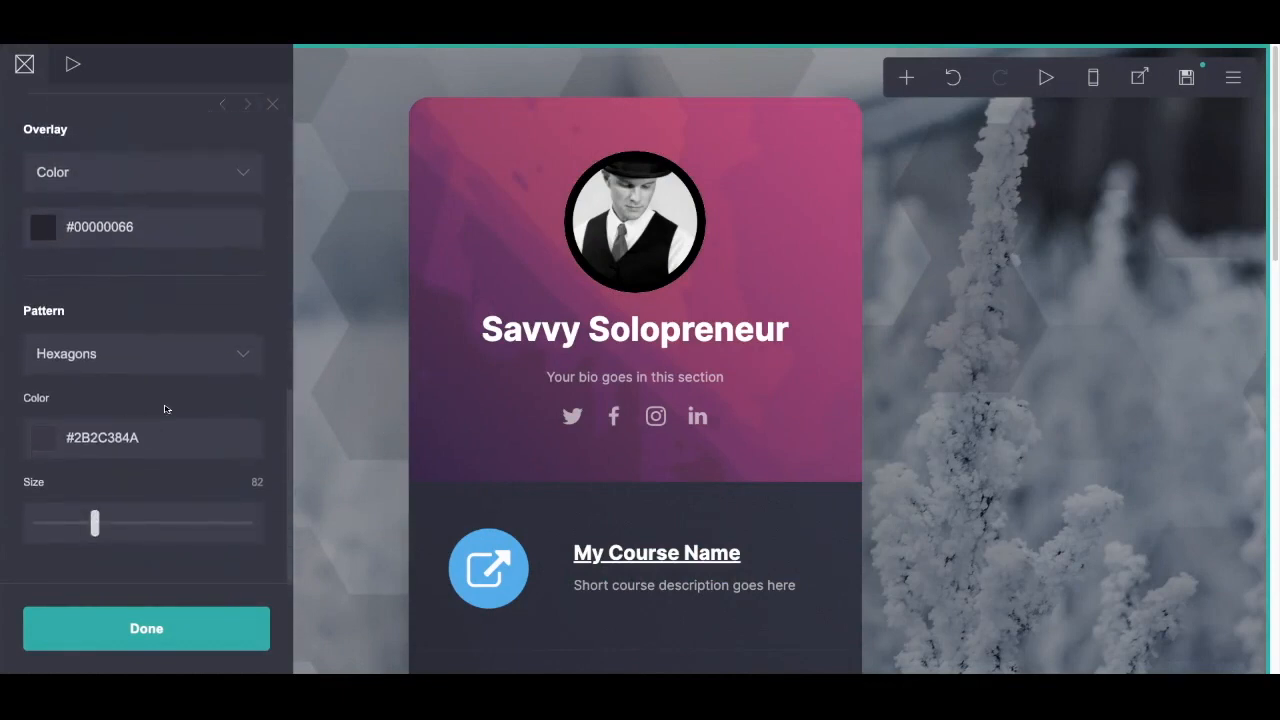
pyautogui.click(113, 373)
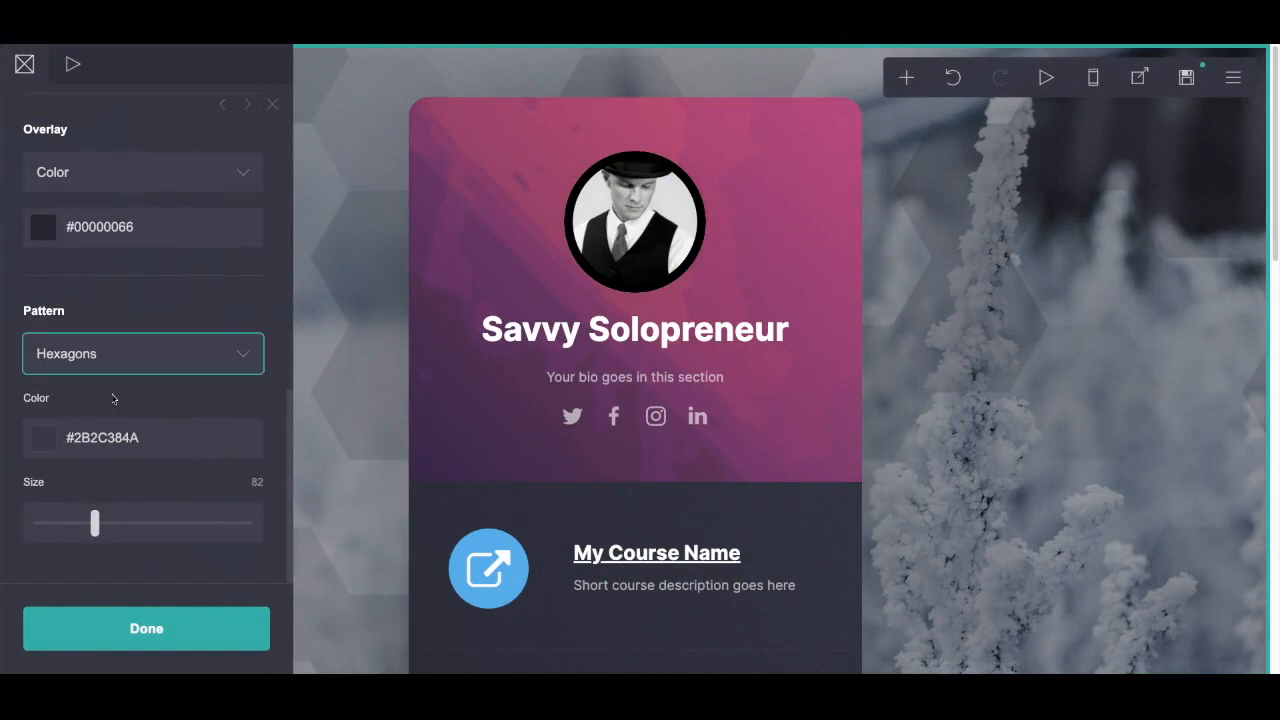
pyautogui.click(114, 399)
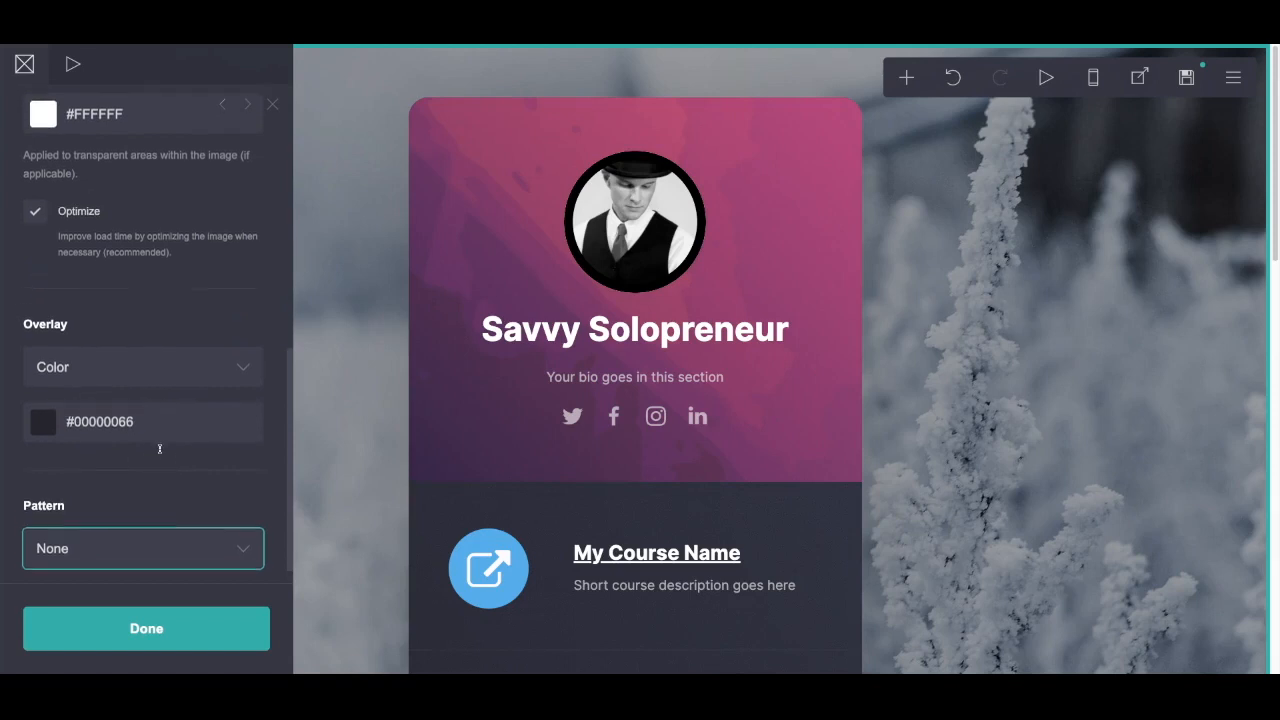
pyautogui.scroll(-1, 158, 446)
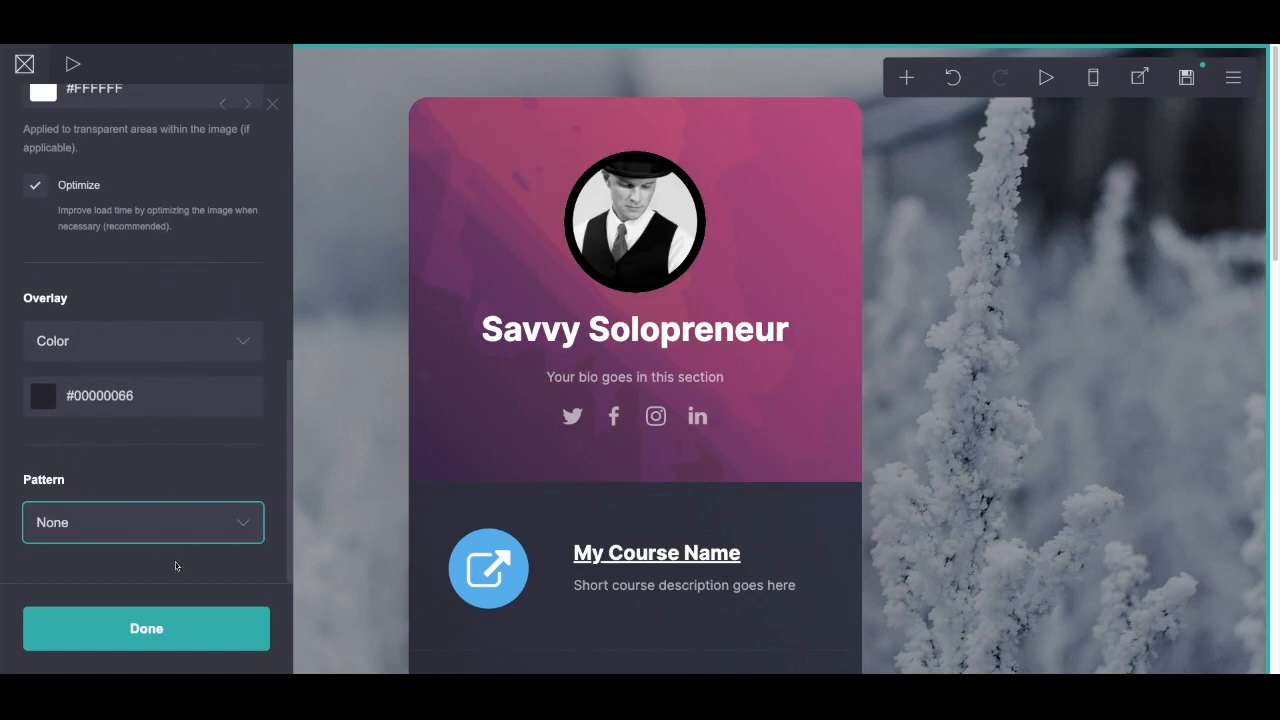
# - Restore the Hexagons pattern and return the background style to Gradient
pyautogui.click(127, 366)
pyautogui.scroll(6, 161, 400)
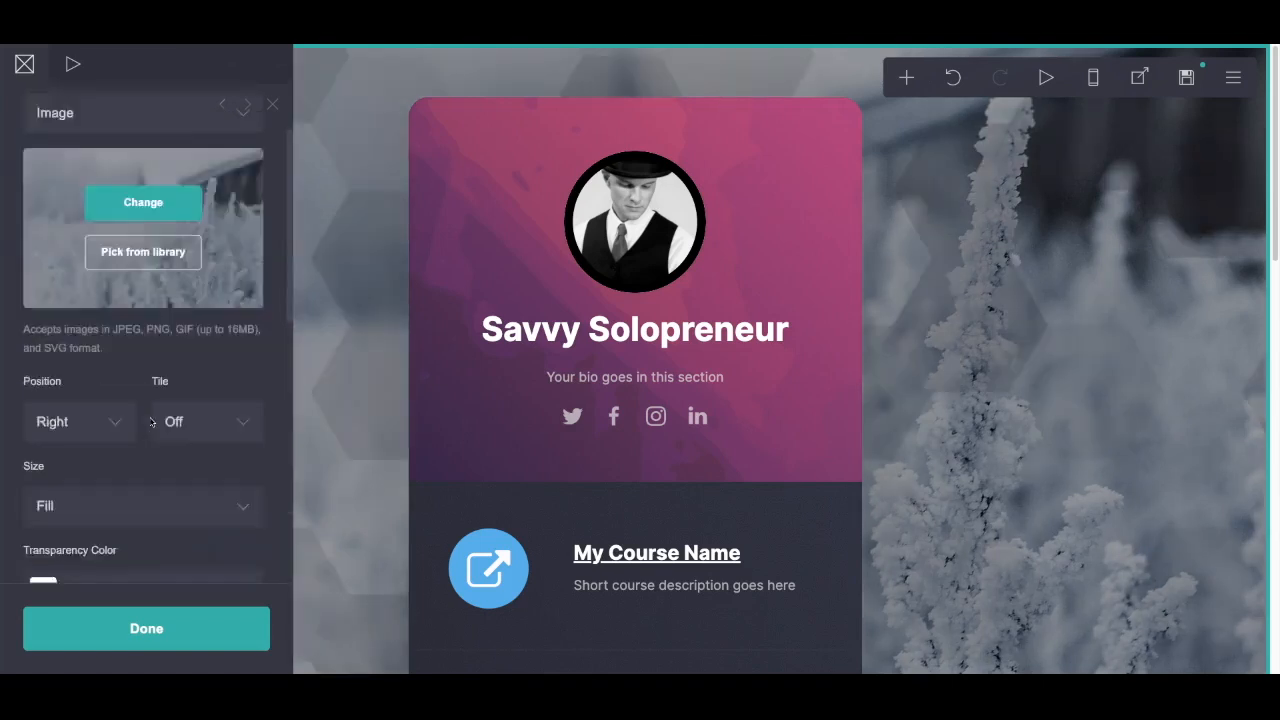
pyautogui.click(144, 272)
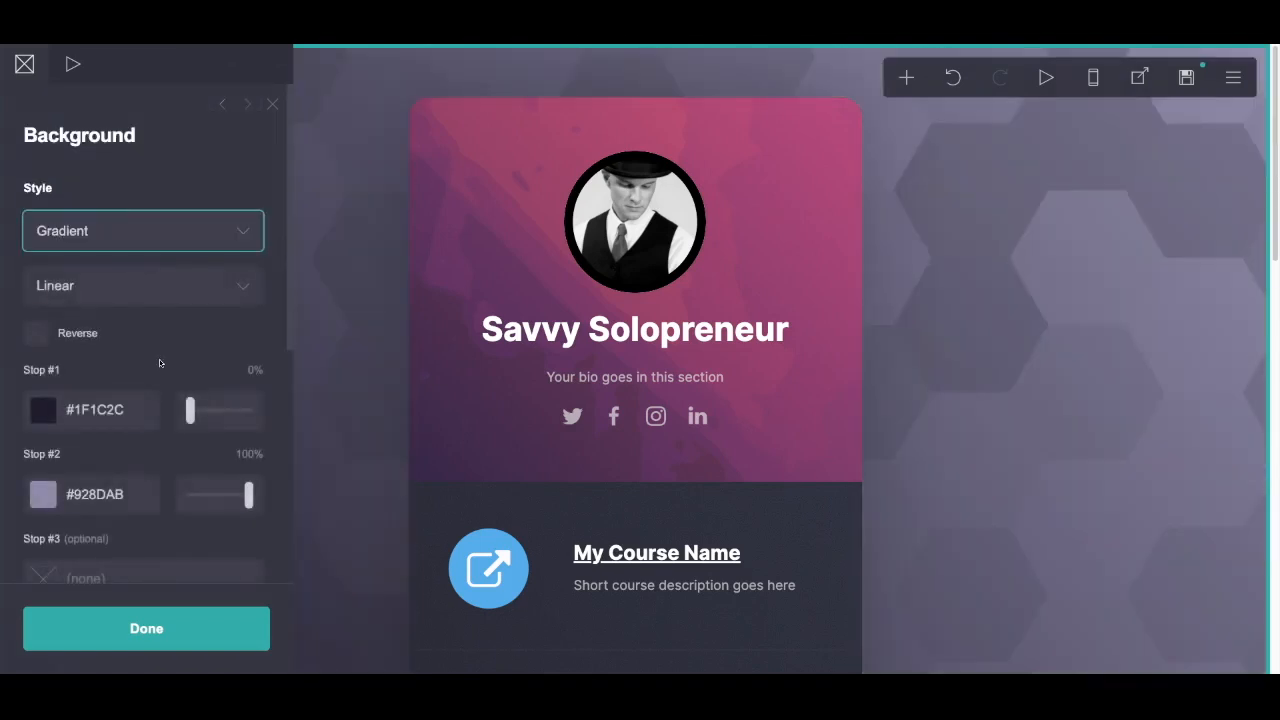
# - Examine the color picker for the background gradient's Stop #1, and close it without choosing another color
pyautogui.scroll(-2, 159, 362)
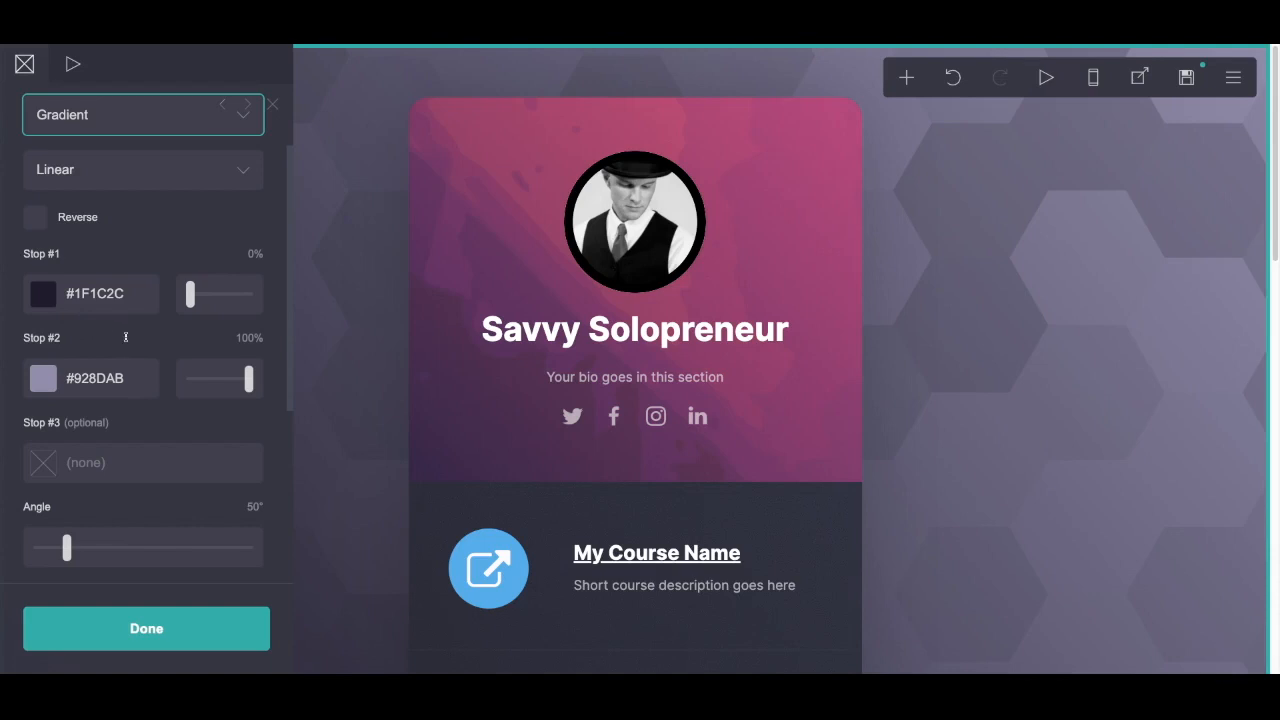
pyautogui.click(100, 293)
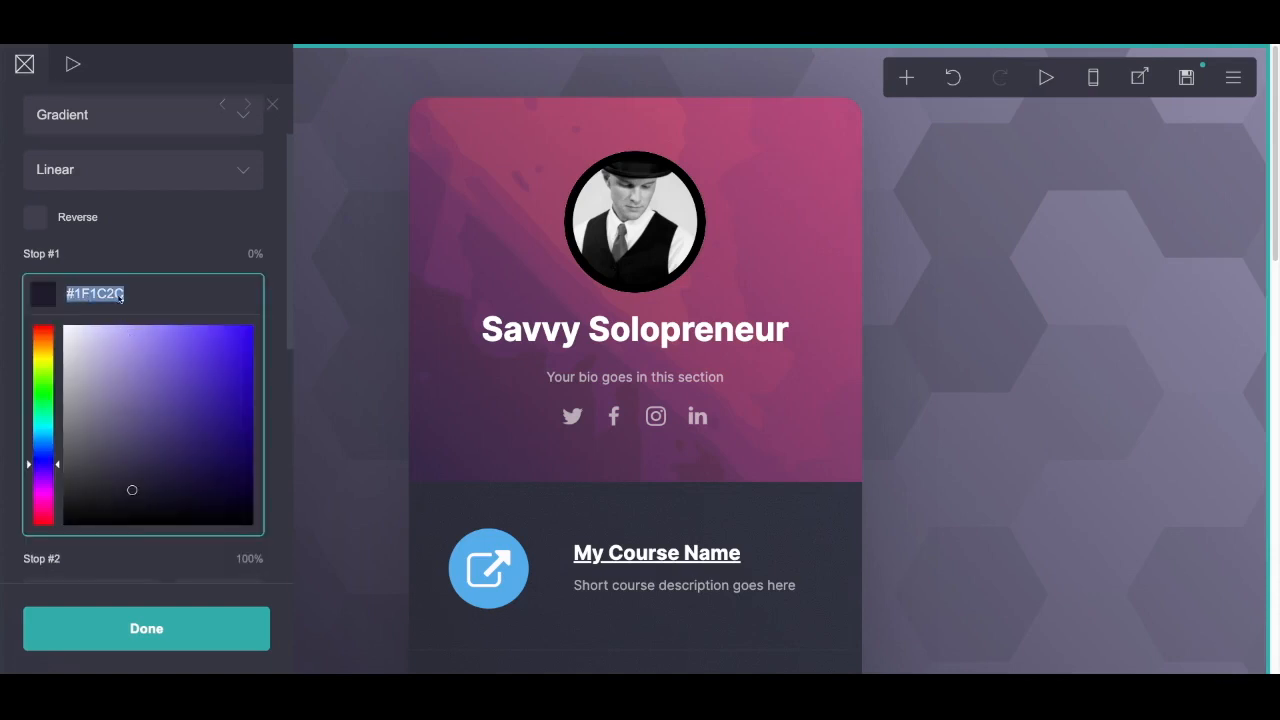
pyautogui.click(118, 302)
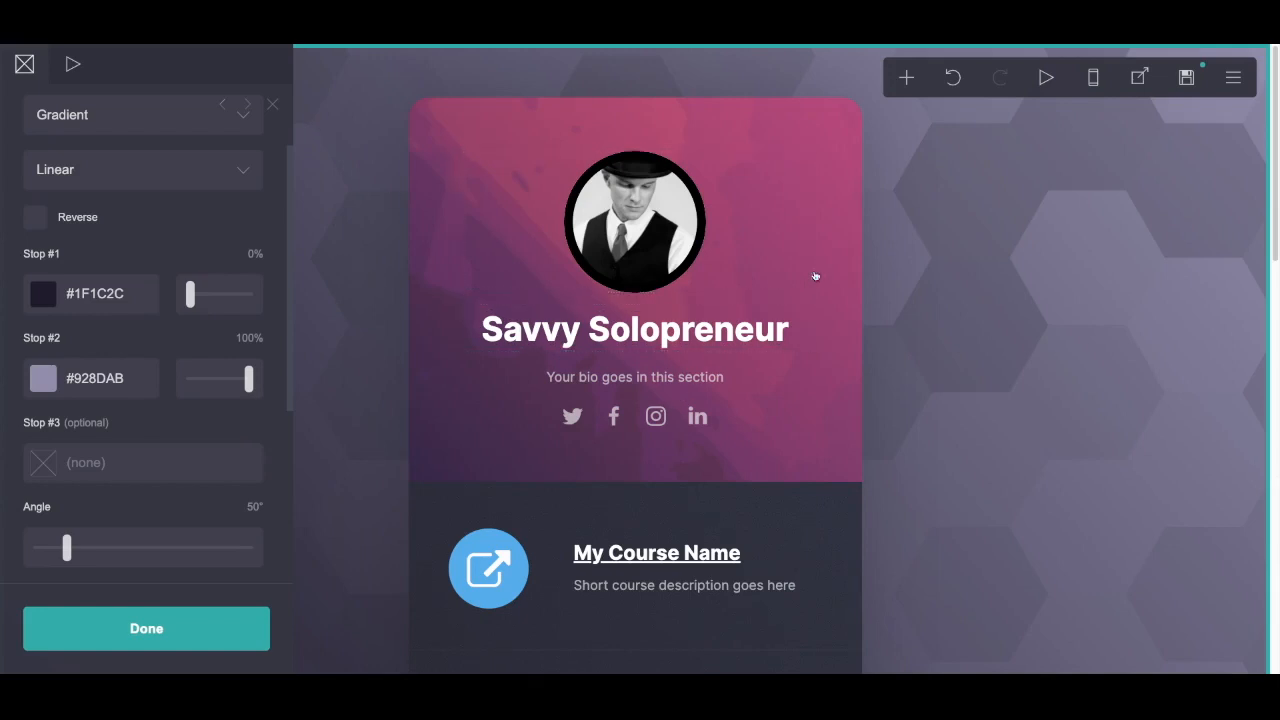
# - Try the Radial and Conic gradient types for the background, return to Linear, and close the background settings
pyautogui.scroll(3, 123, 328)
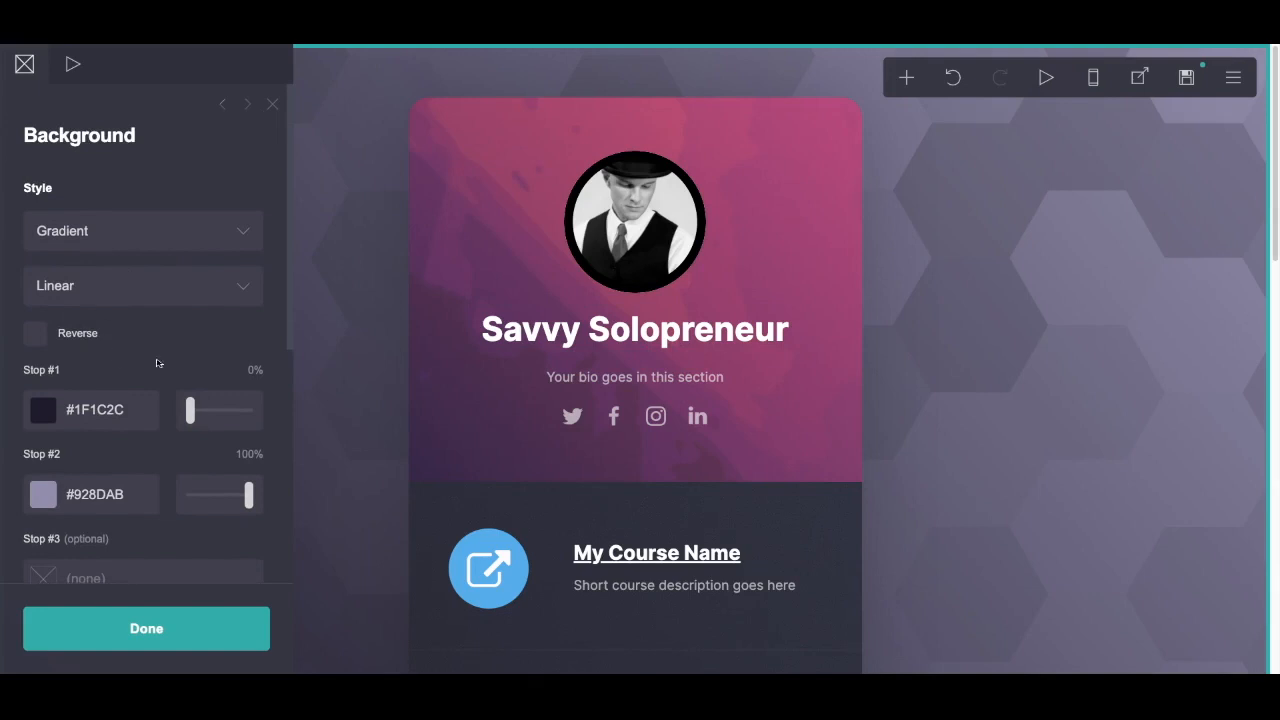
pyautogui.click(97, 332)
pyautogui.press('Down')
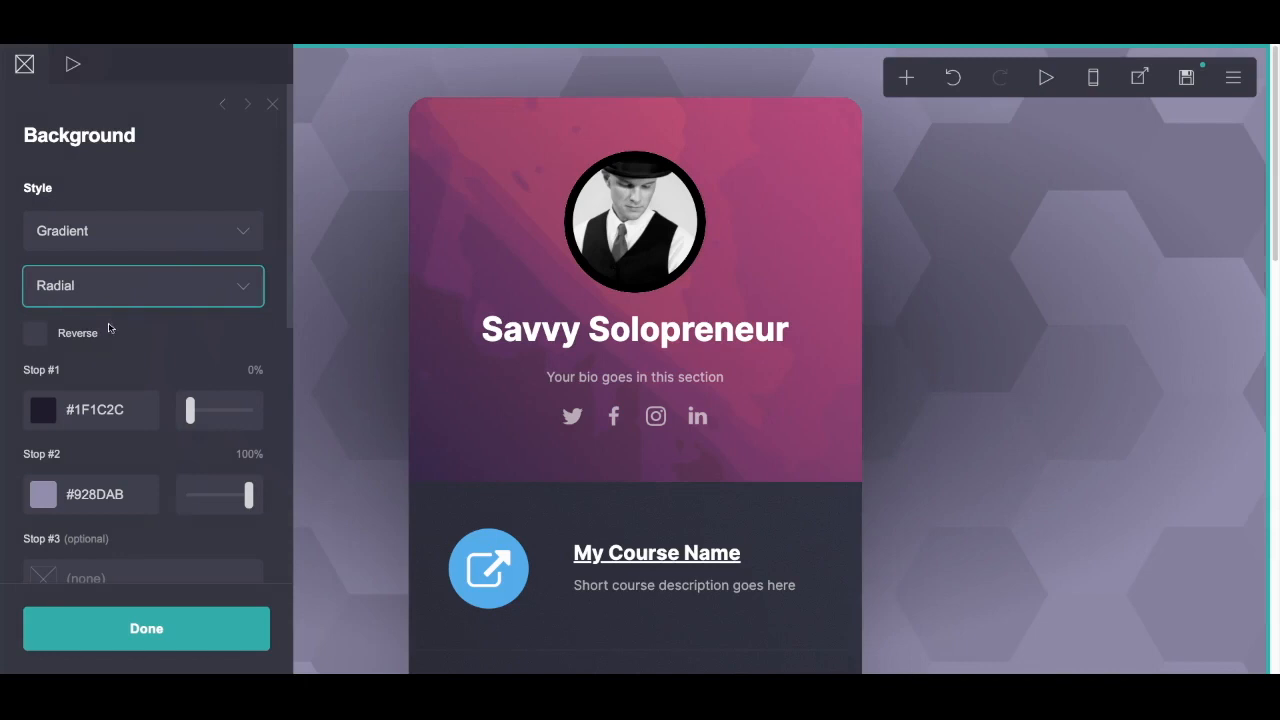
pyautogui.press('Down')
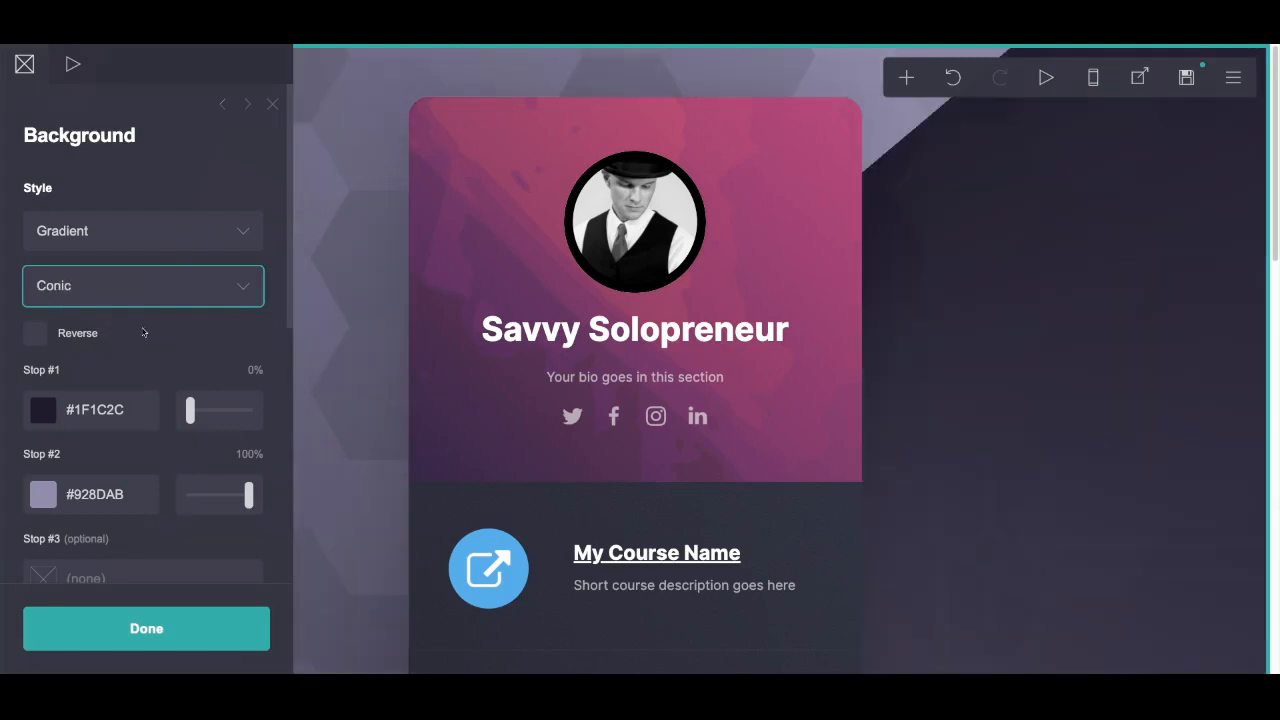
pyautogui.click(136, 313)
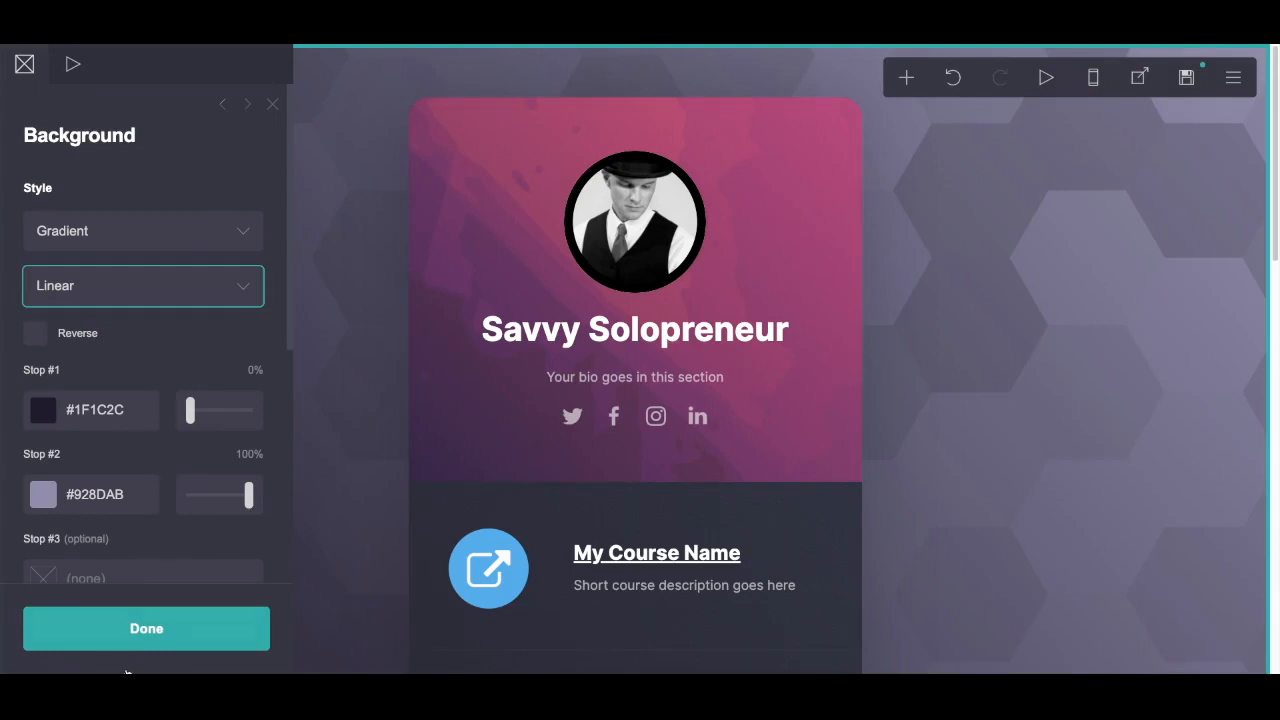
pyautogui.click(146, 645)
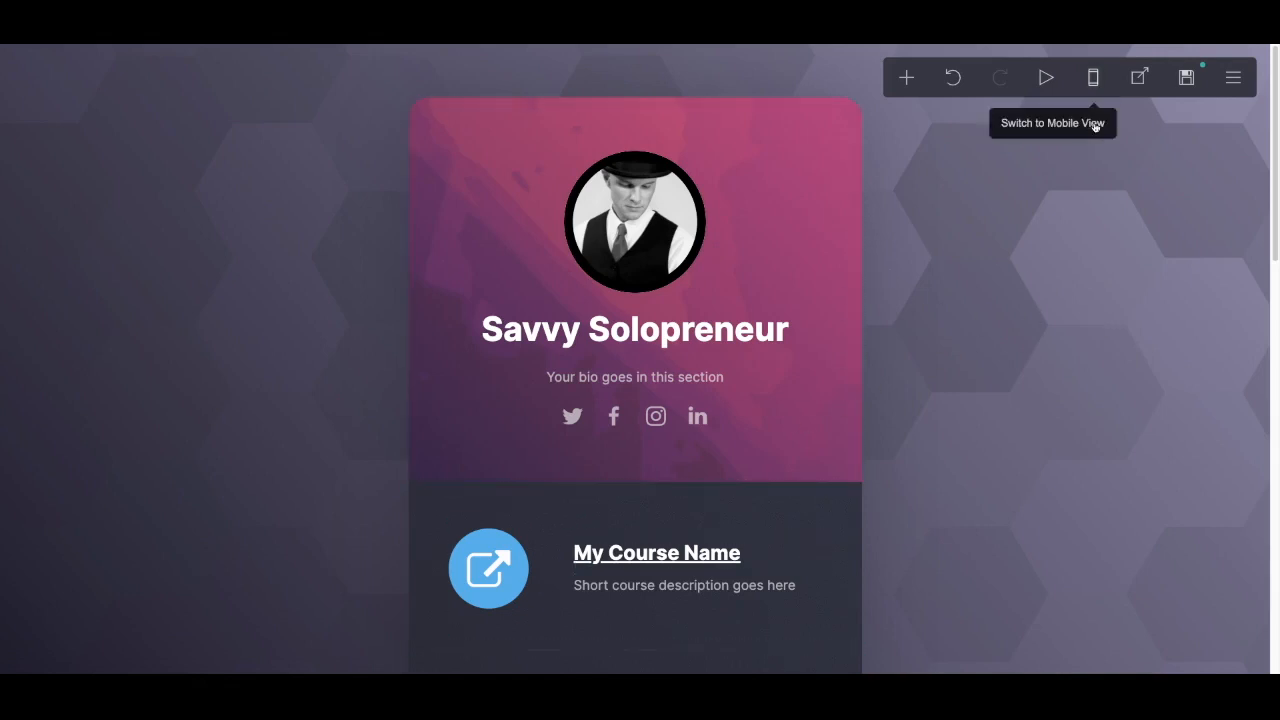
# - Switch to the mobile view and look through the whole page from header to Email footer and back
pyautogui.click(1093, 78)
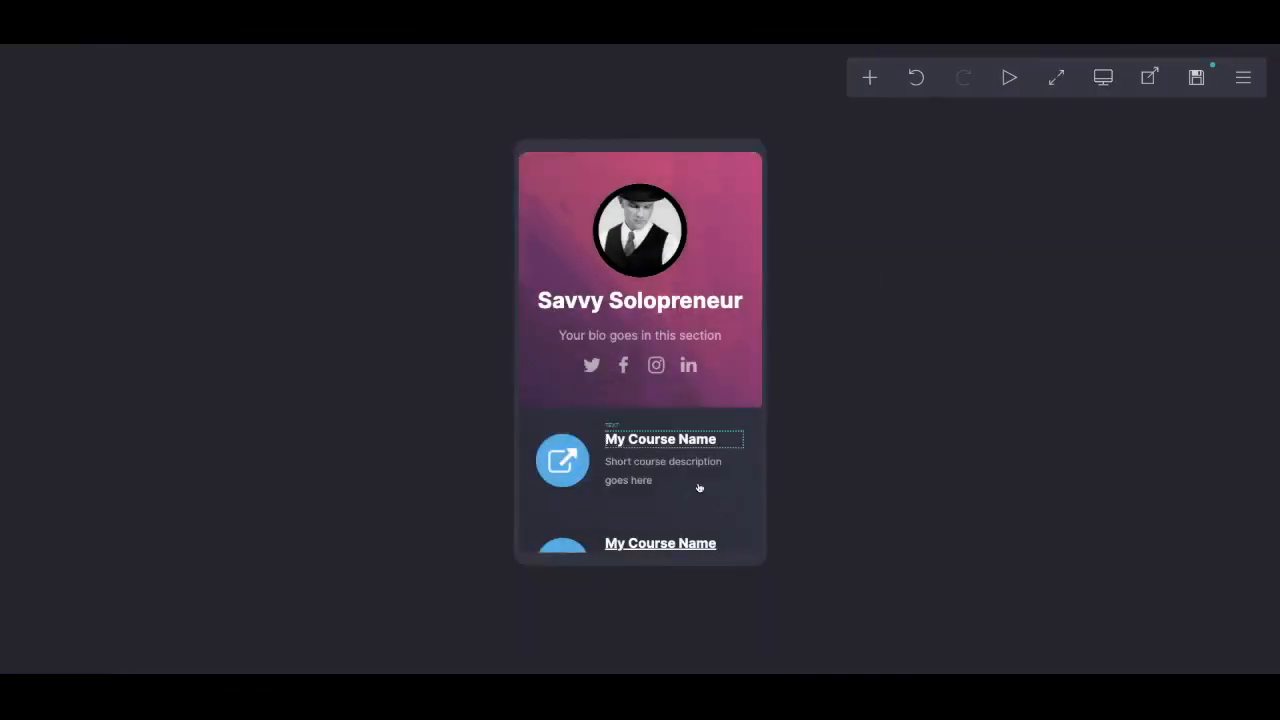
pyautogui.scroll(-5, 727, 437)
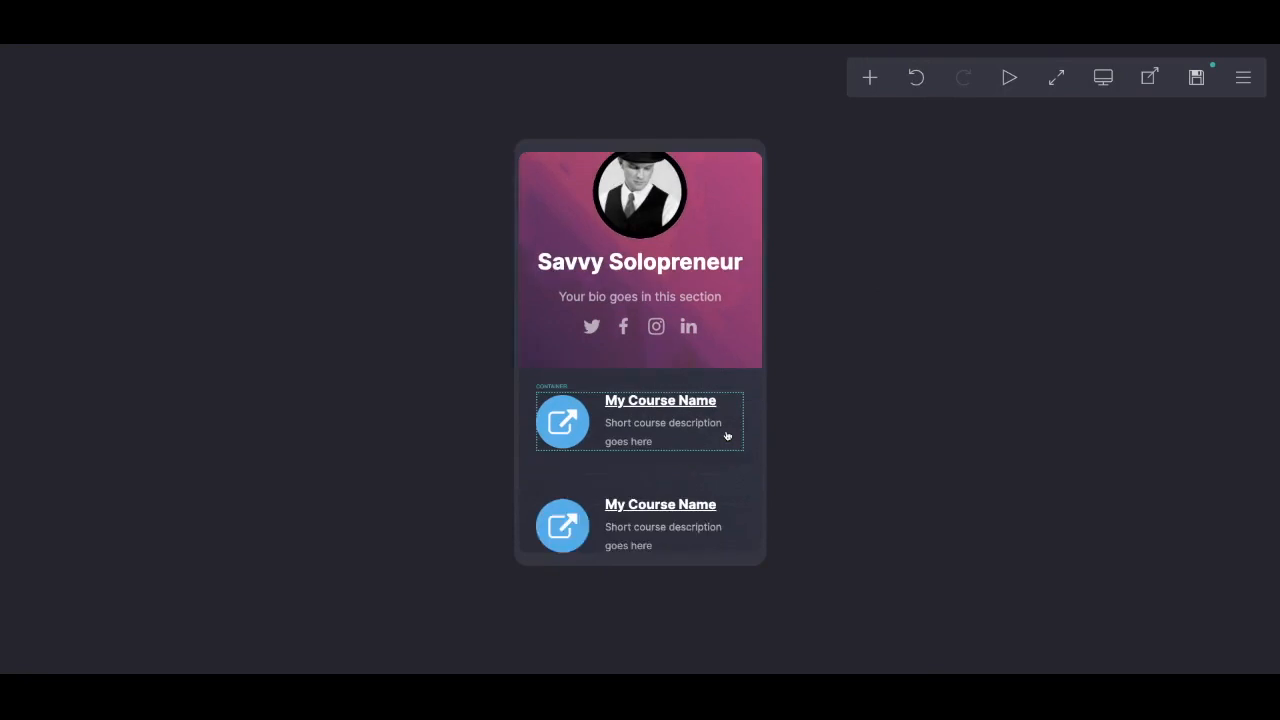
pyautogui.scroll(-4, 641, 353)
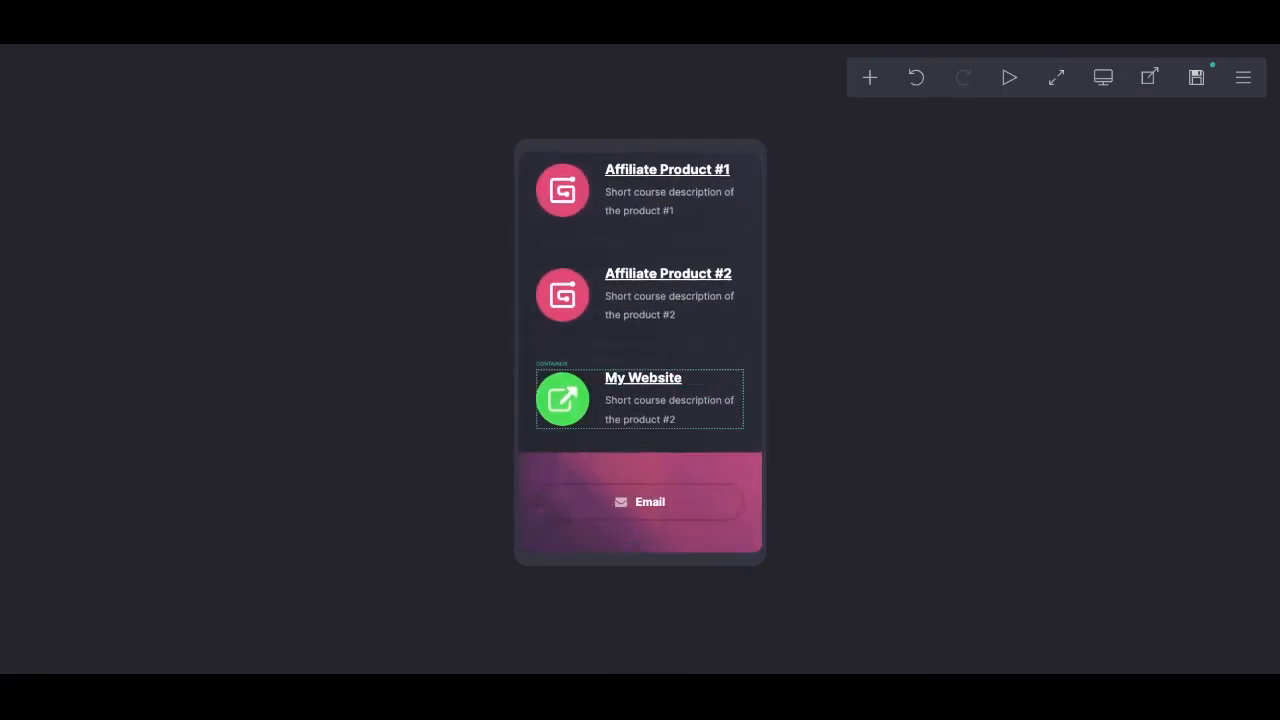
pyautogui.scroll(10, 640, 350)
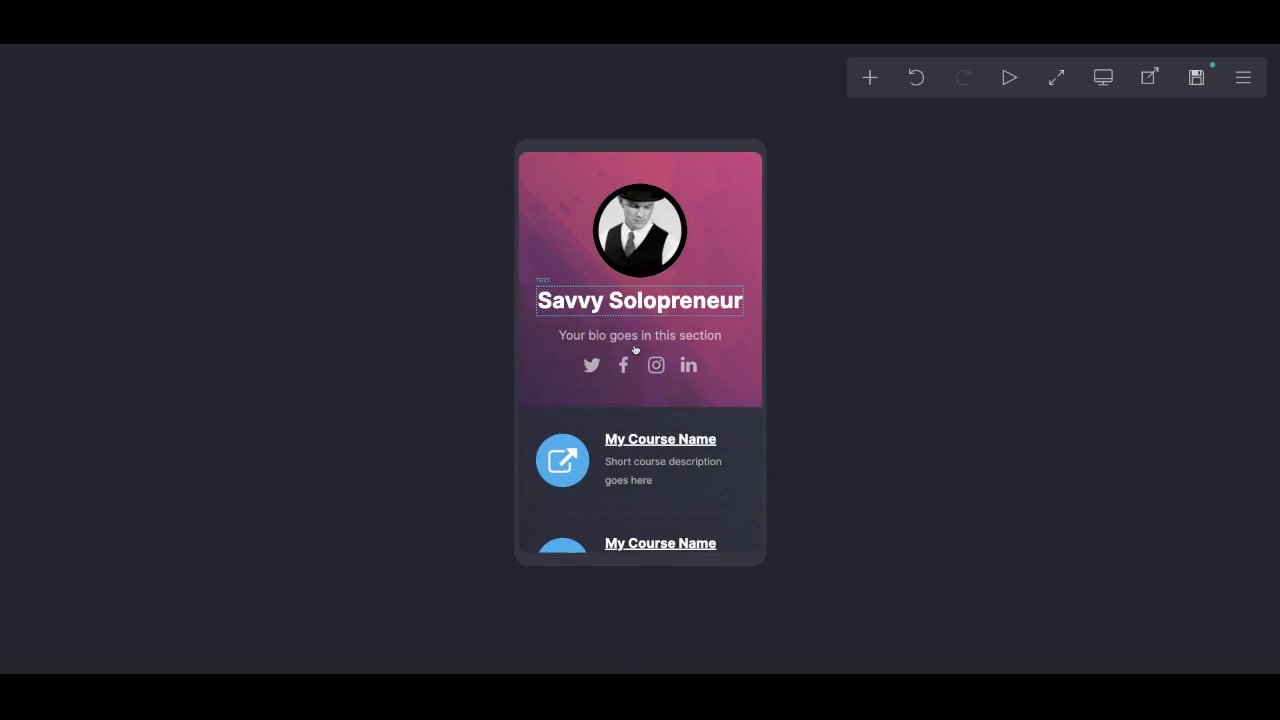
# - Set the Savvy Solopreneur title's mobile appearance to Manual and try out its mobile Size control
pyautogui.click(638, 301)
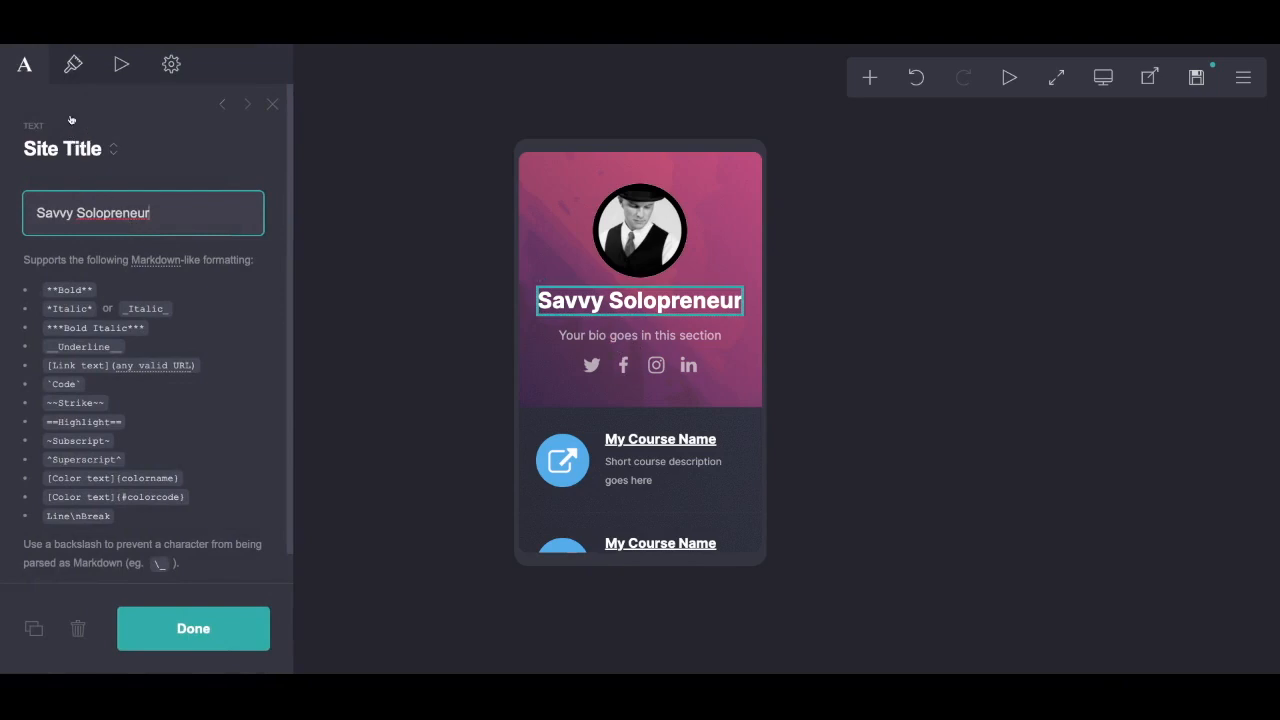
pyautogui.click(73, 66)
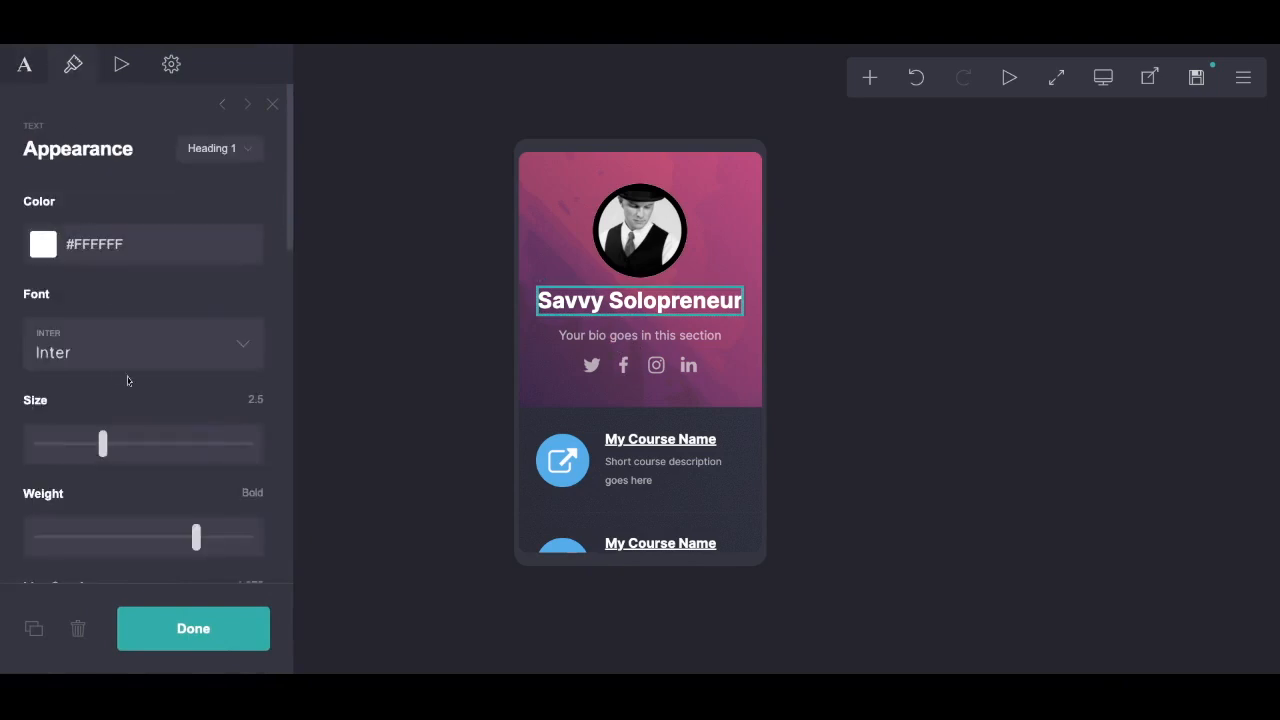
pyautogui.scroll(-10, 127, 377)
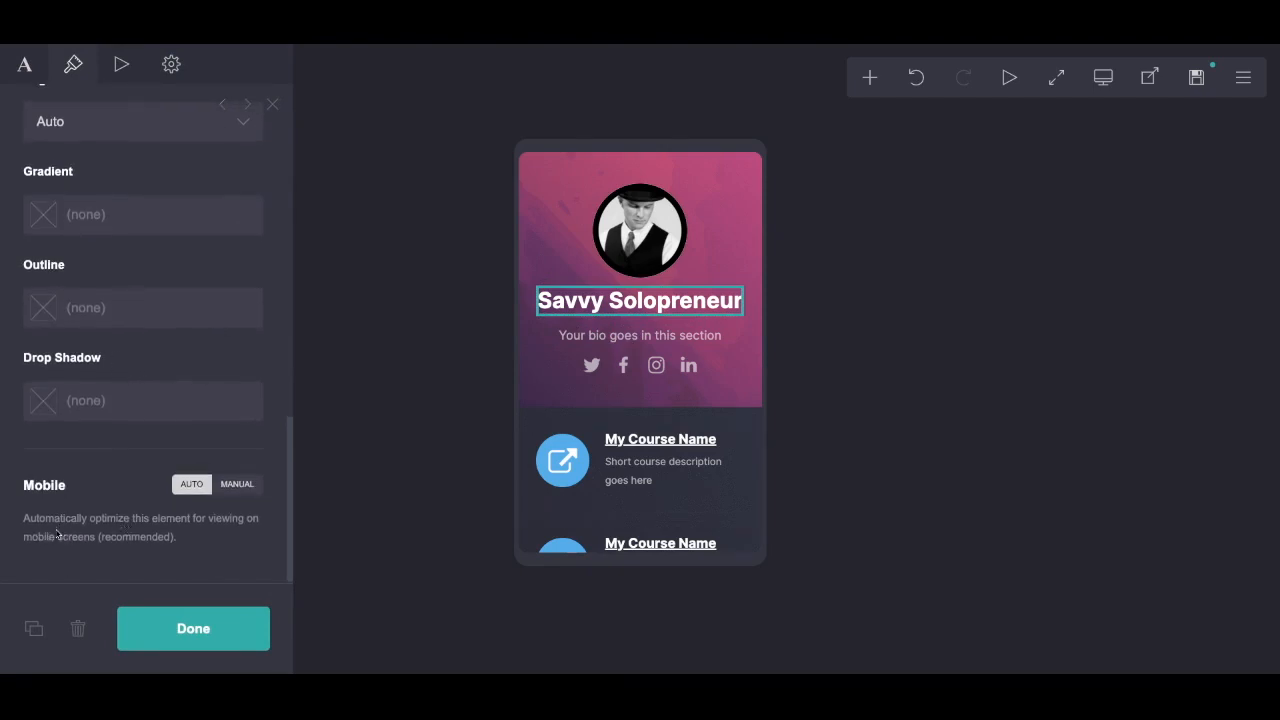
pyautogui.click(238, 534)
pyautogui.scroll(-3, 137, 523)
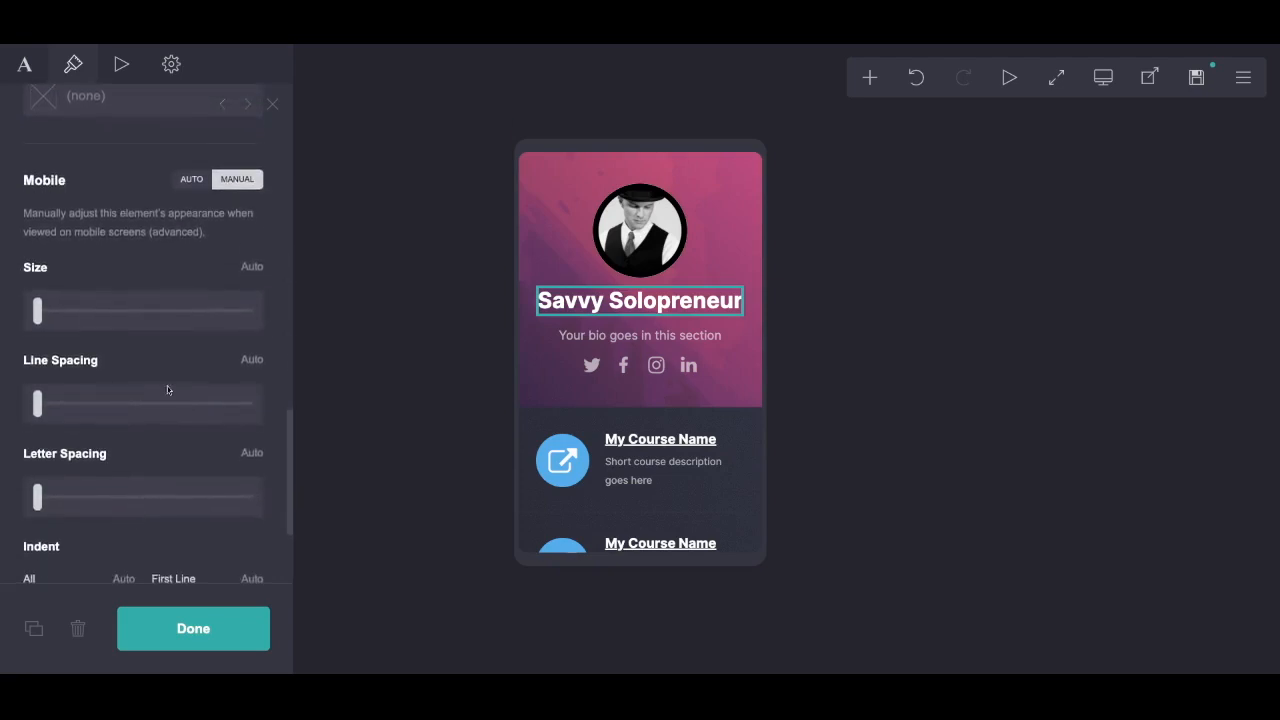
pyautogui.moveTo(37, 311)
pyautogui.mouseDown()
pyautogui.moveTo(125, 311)
pyautogui.moveTo(37, 311)
pyautogui.mouseUp()
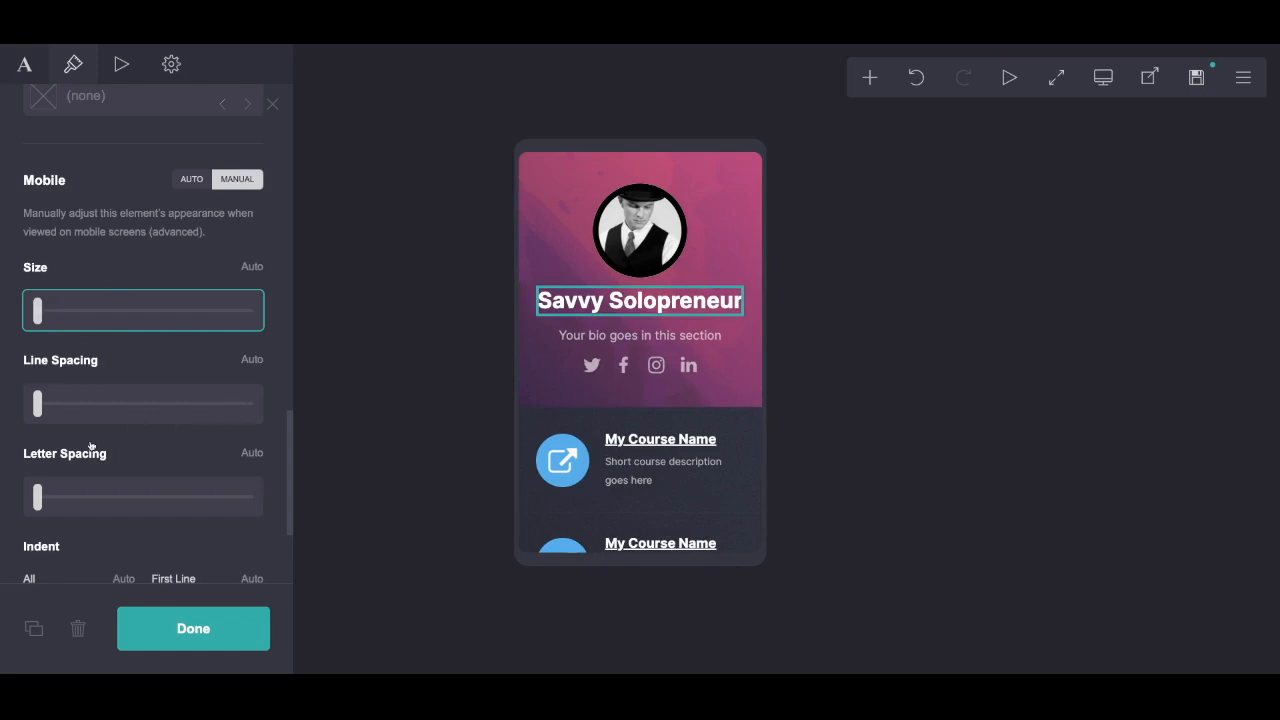
# - Try the title's mobile Line Spacing control, and look through the mobile page from the header to the My Website link and back
pyautogui.moveTo(37, 404)
pyautogui.mouseDown()
pyautogui.moveTo(164, 404)
pyautogui.moveTo(37, 404)
pyautogui.mouseUp()
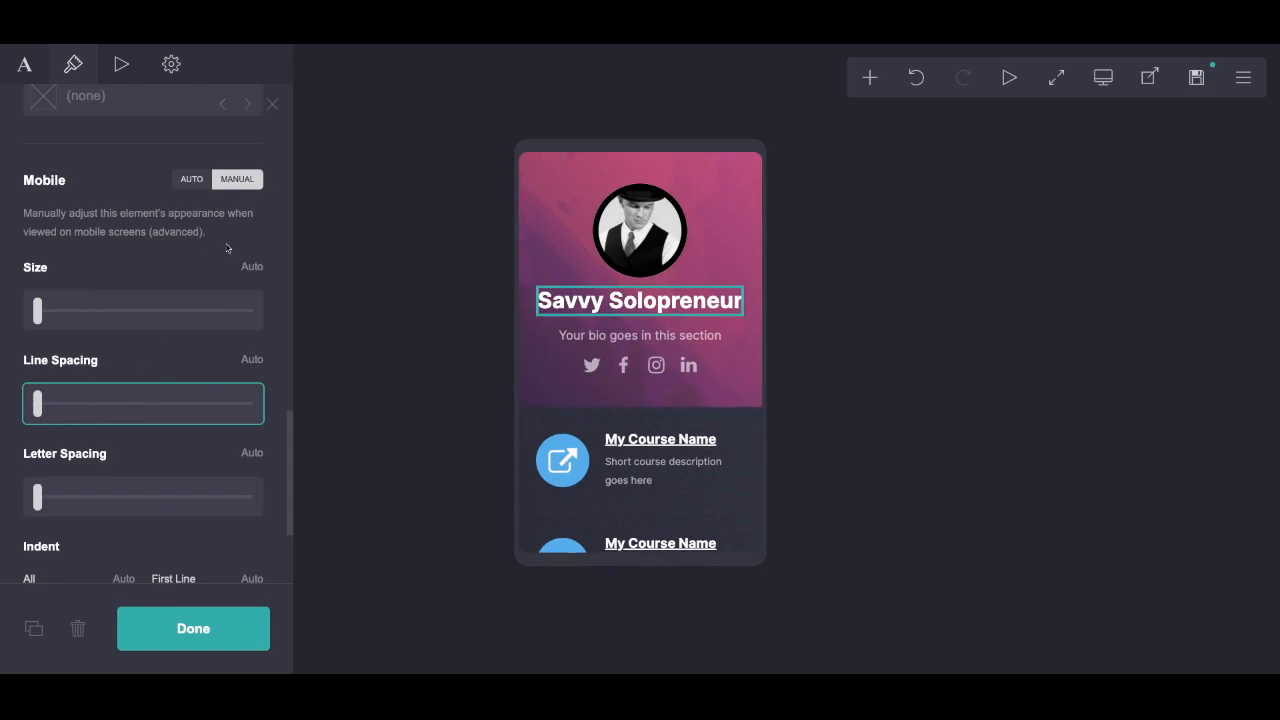
pyautogui.scroll(-1, 170, 497)
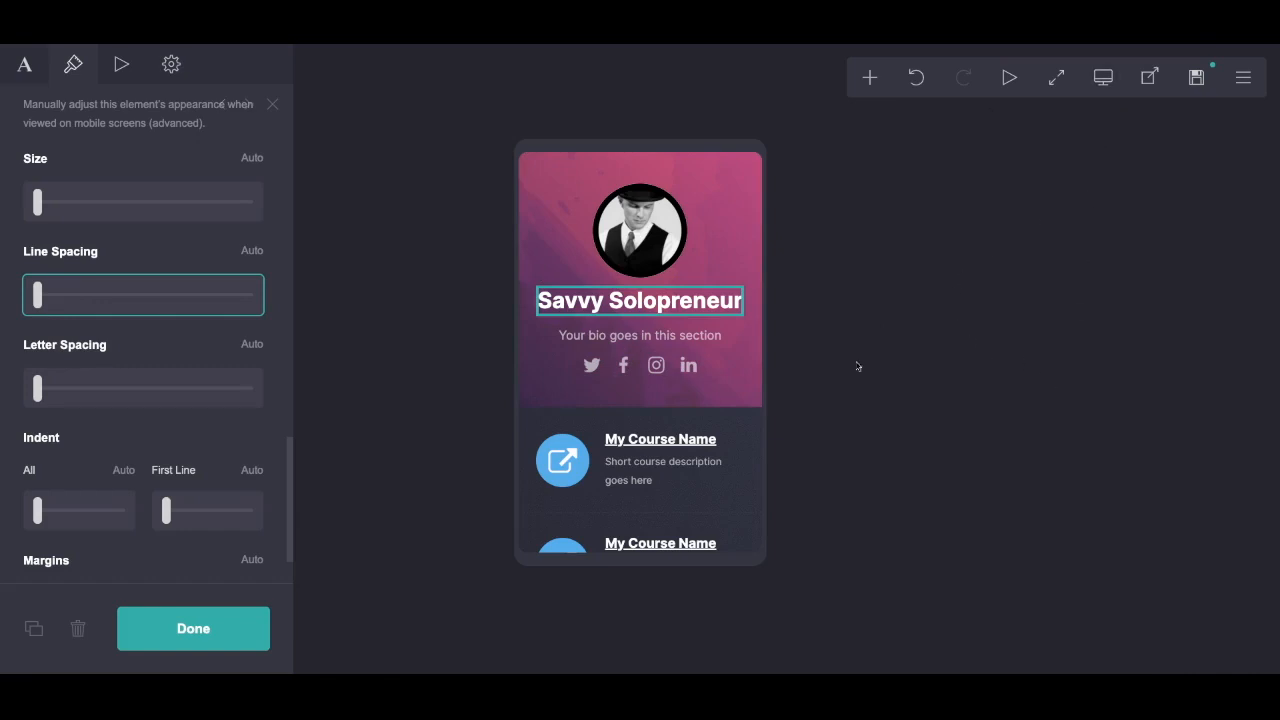
pyautogui.scroll(-1, 683, 461)
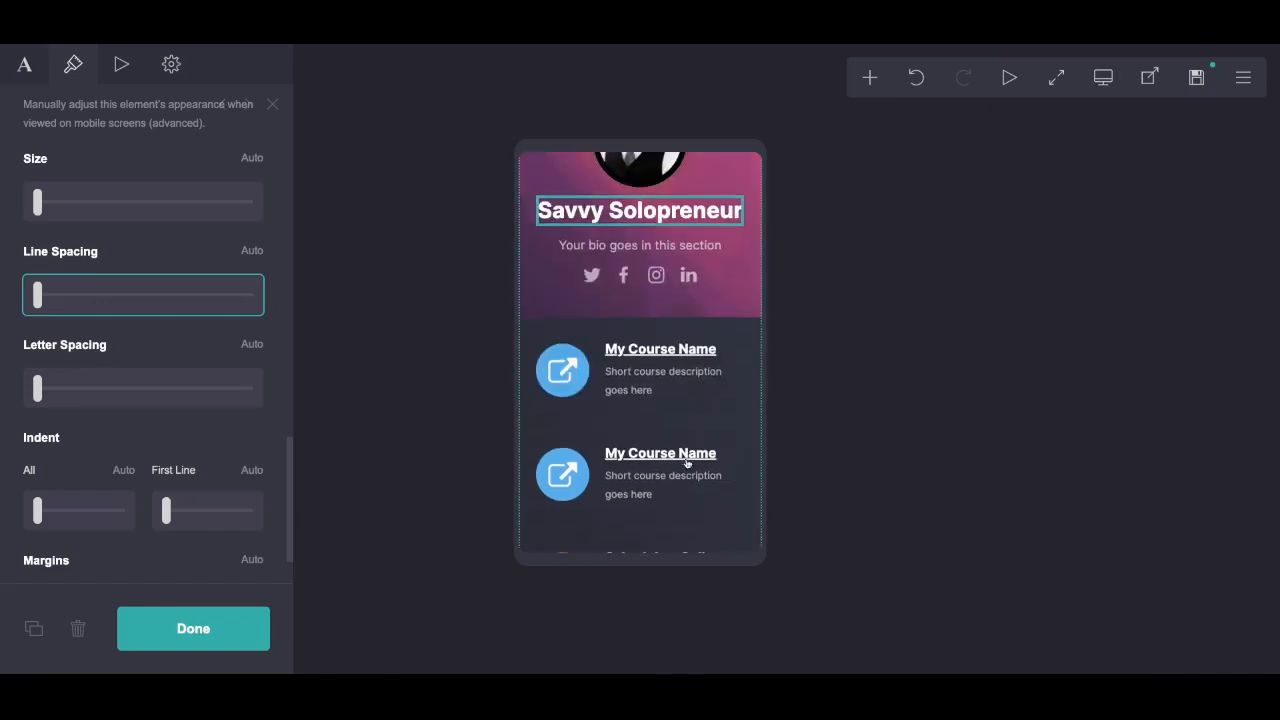
pyautogui.scroll(1, 685, 459)
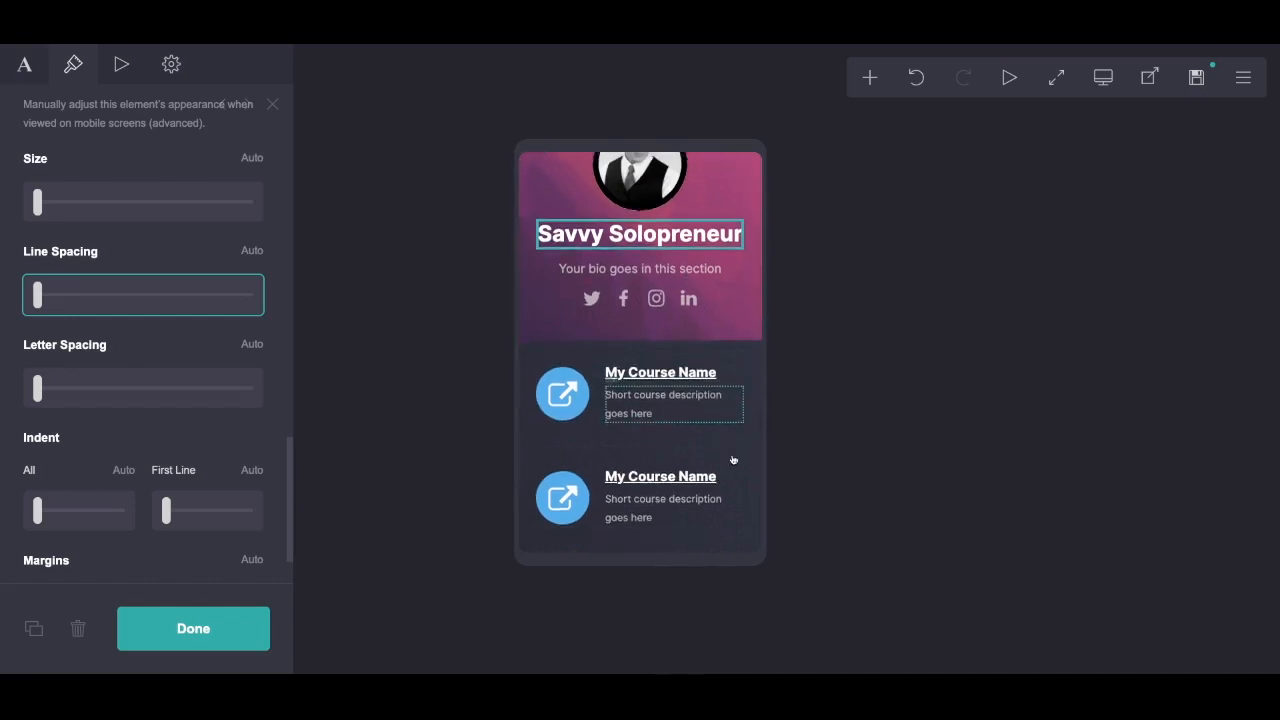
pyautogui.scroll(-2, 733, 460)
pyautogui.scroll(-1, 726, 428)
pyautogui.scroll(-1, 724, 432)
pyautogui.scroll(-1, 724, 432)
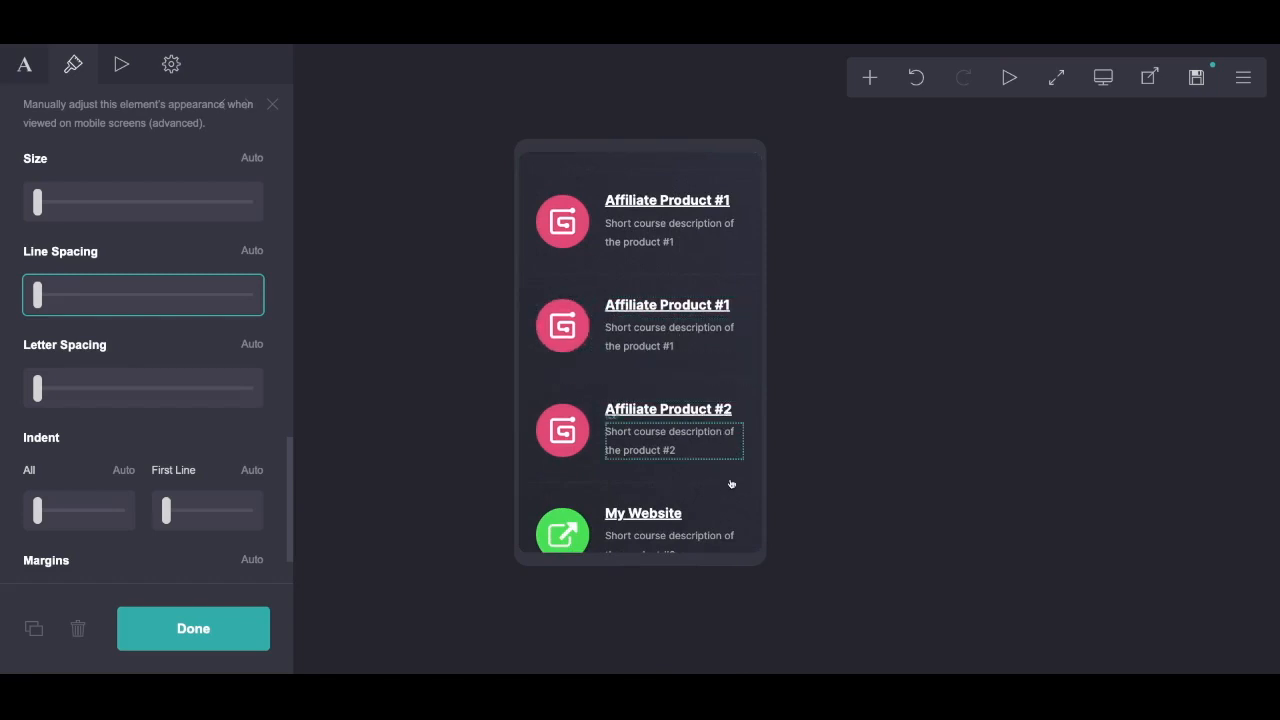
pyautogui.scroll(-1, 731, 484)
pyautogui.scroll(8, 663, 514)
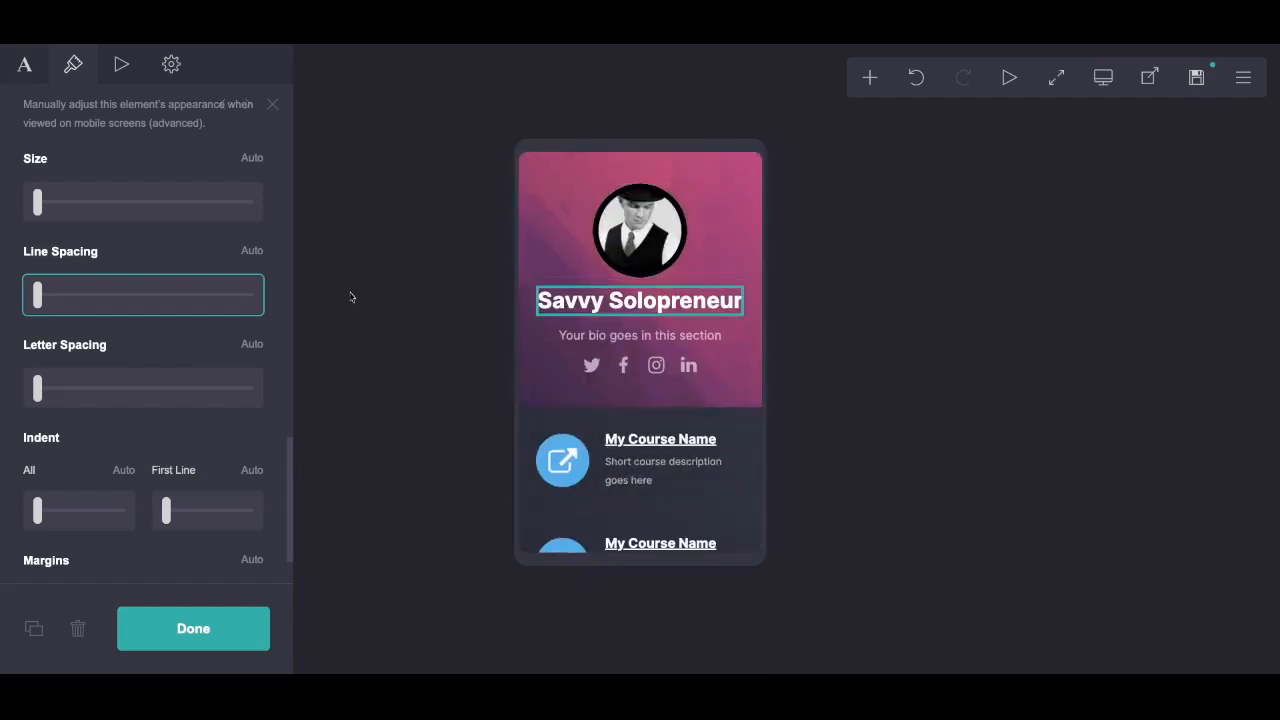
# - Close the title's settings with its mobile appearance set to Manual, and return to the desktop view
pyautogui.scroll(3, 155, 343)
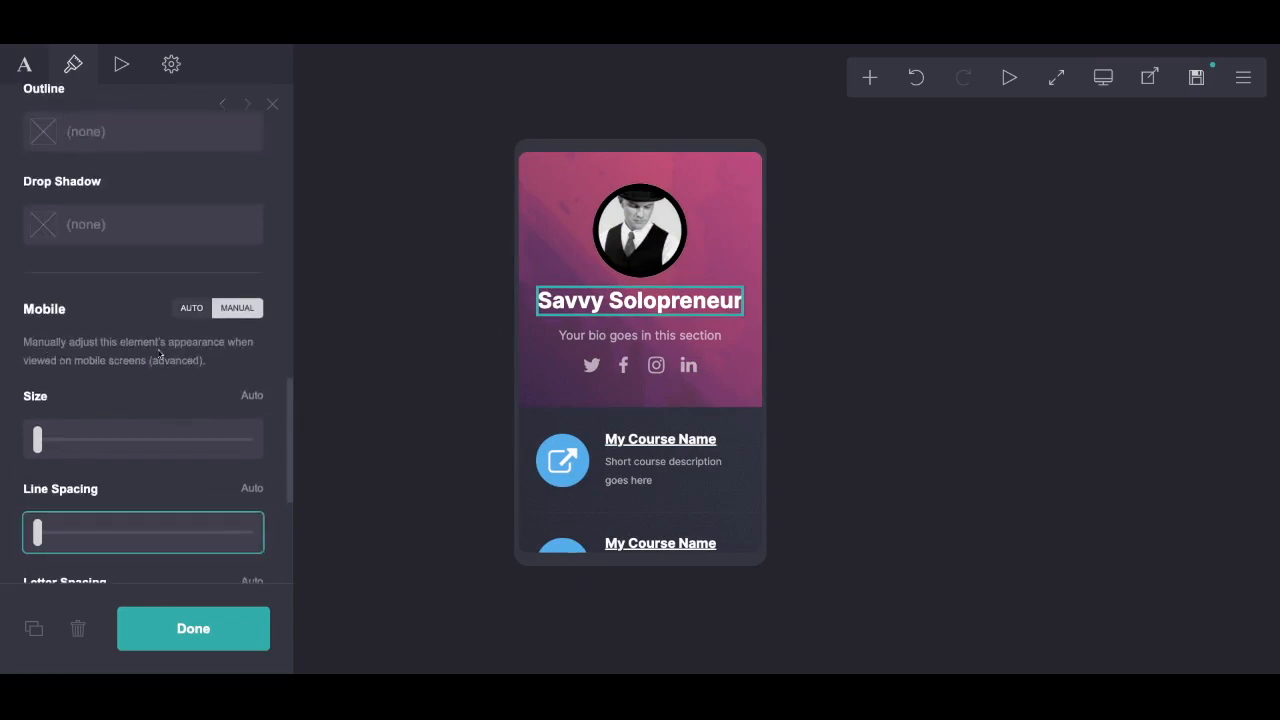
pyautogui.click(191, 309)
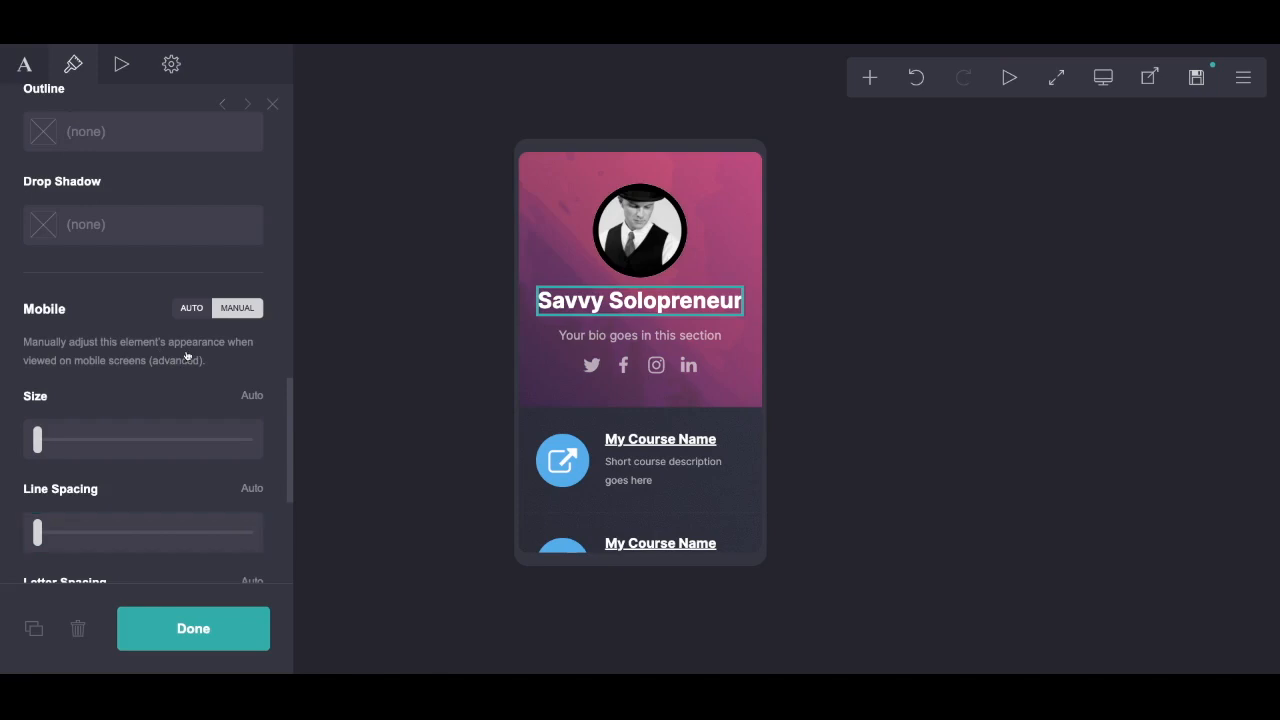
pyautogui.click(237, 484)
pyautogui.scroll(-4, 134, 506)
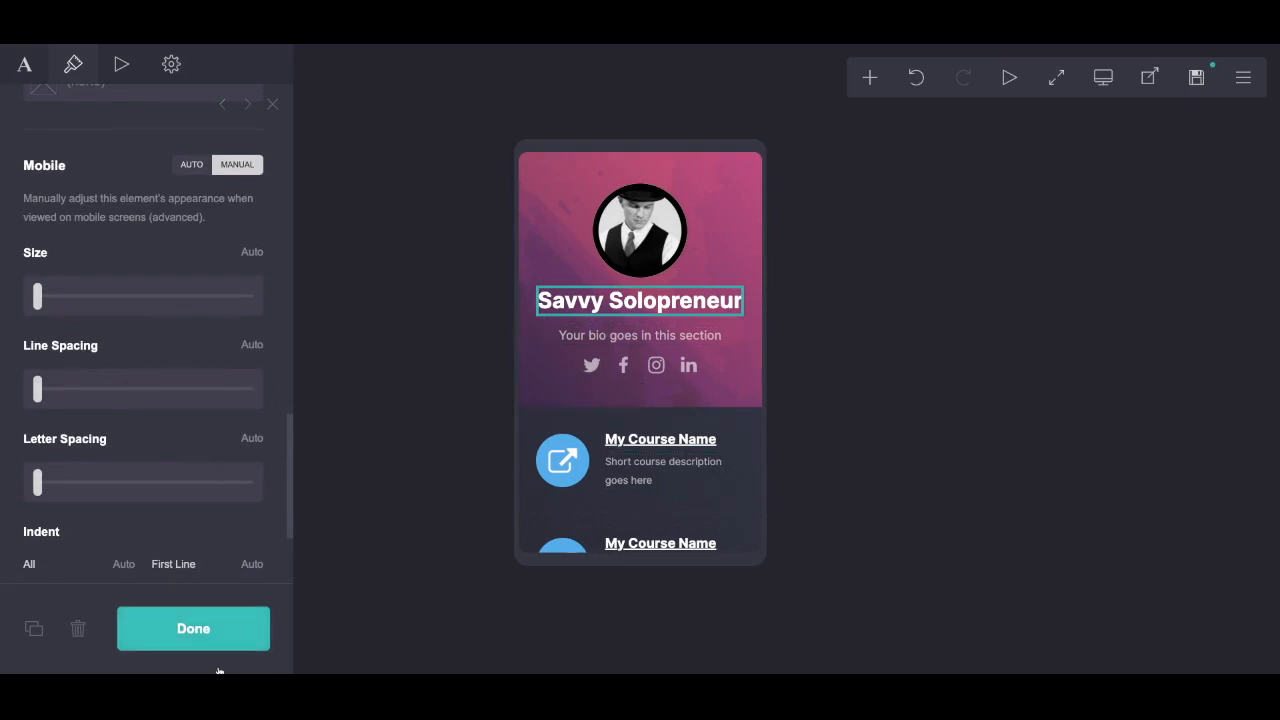
pyautogui.click(205, 632)
pyautogui.click(1103, 77)
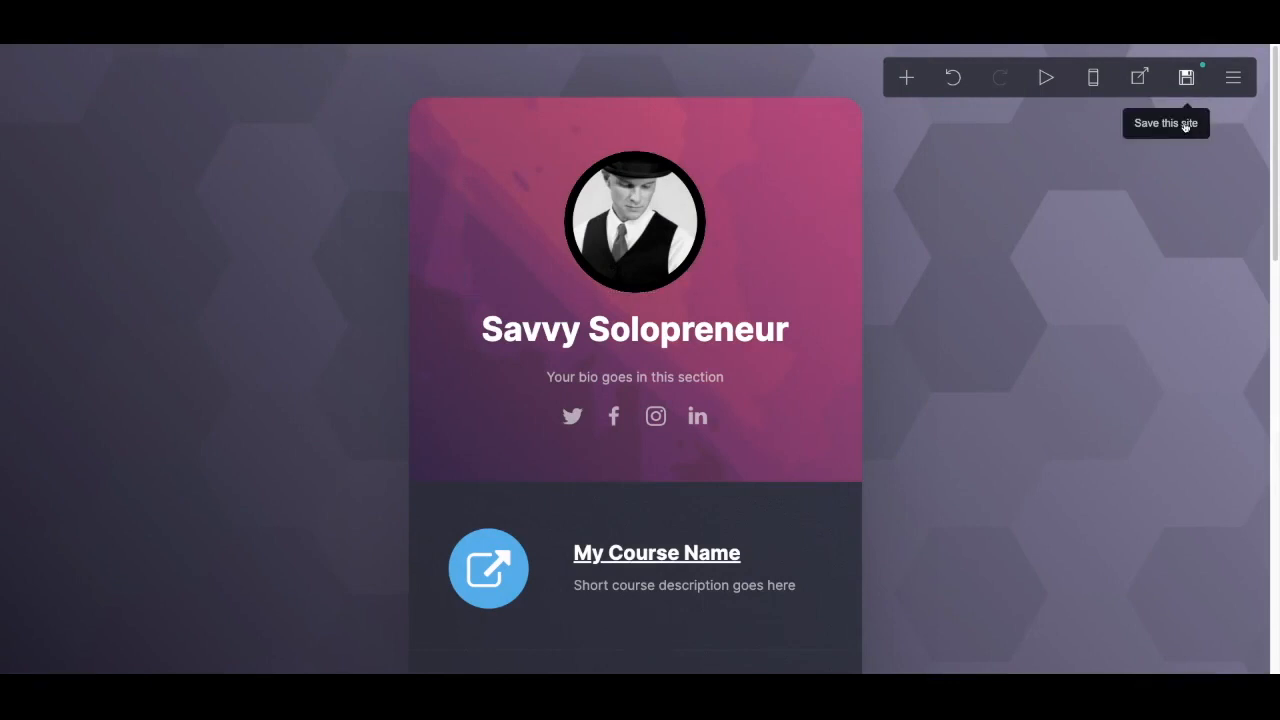
# - Open the site's save settings and examine the media options for the share image and icon
pyautogui.click(1188, 127)
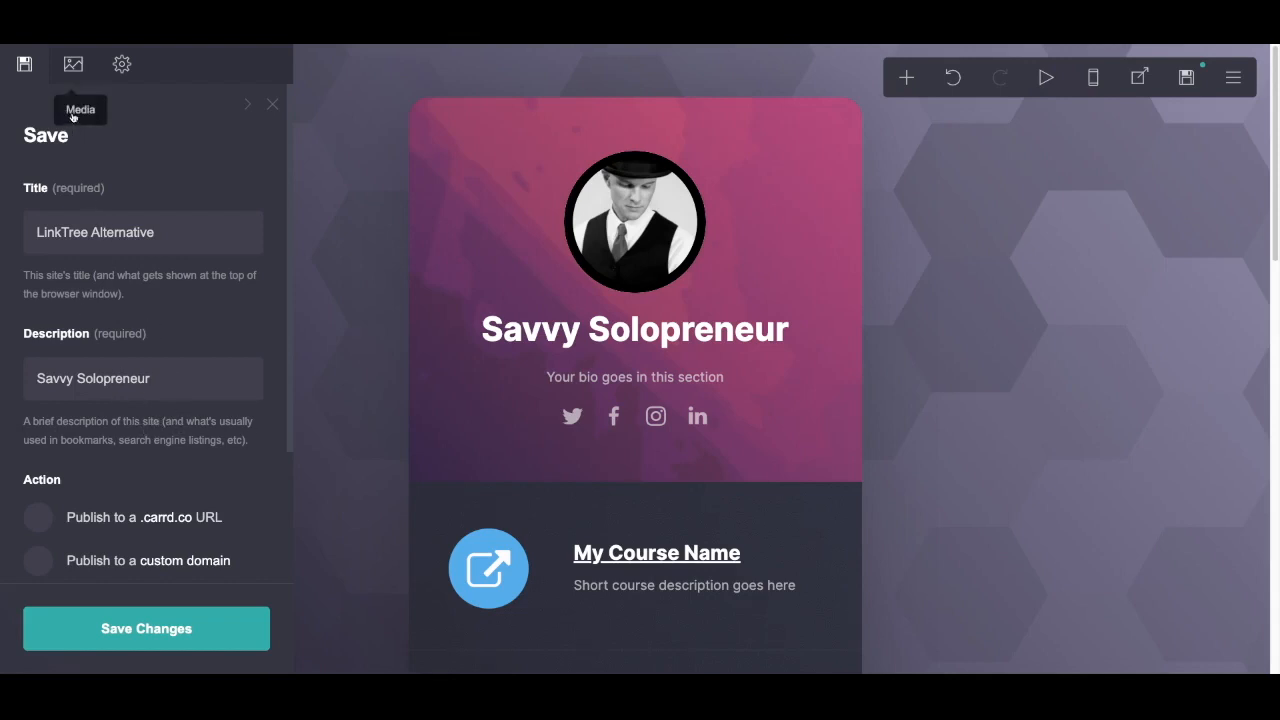
pyautogui.click(73, 64)
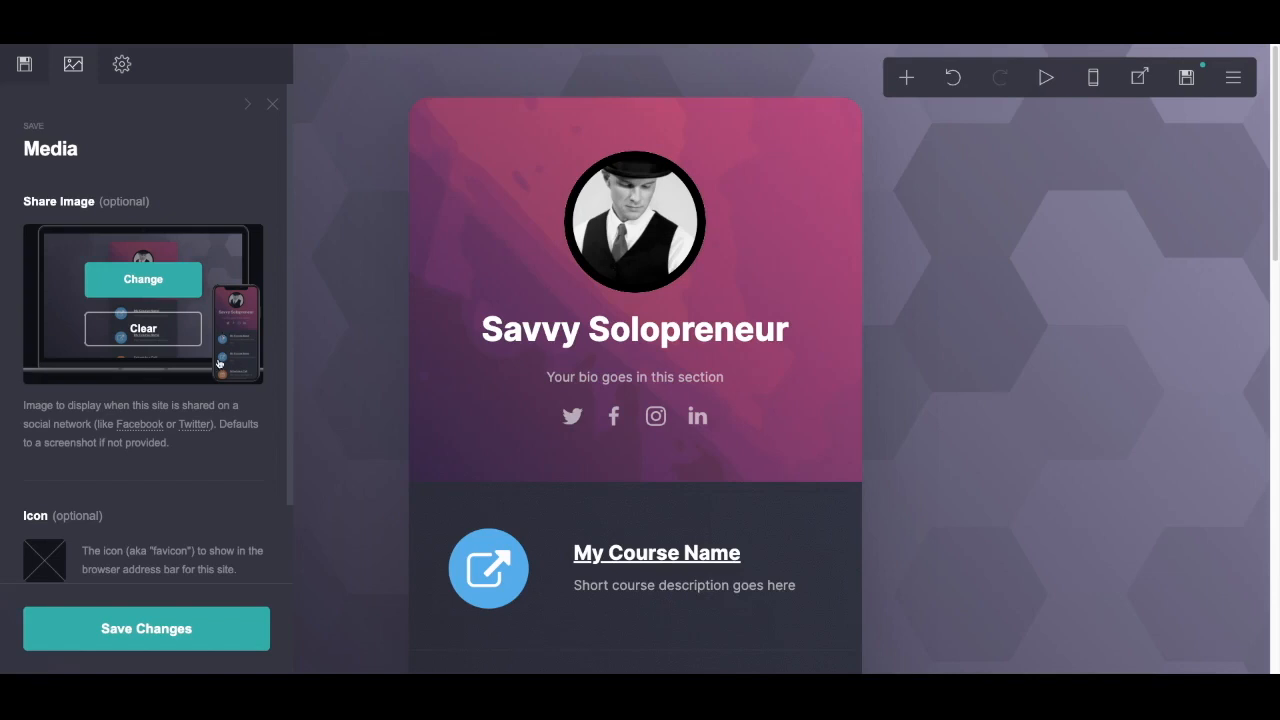
pyautogui.scroll(-2, 219, 363)
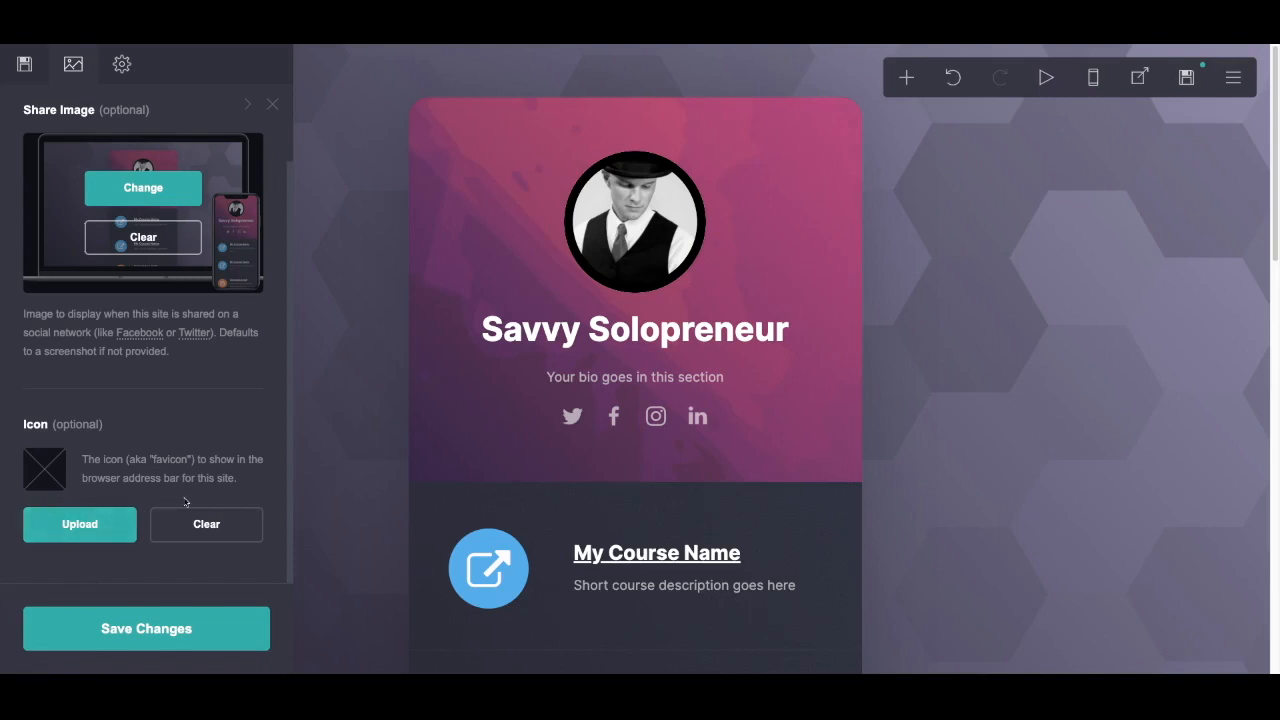
pyautogui.scroll(1, 141, 470)
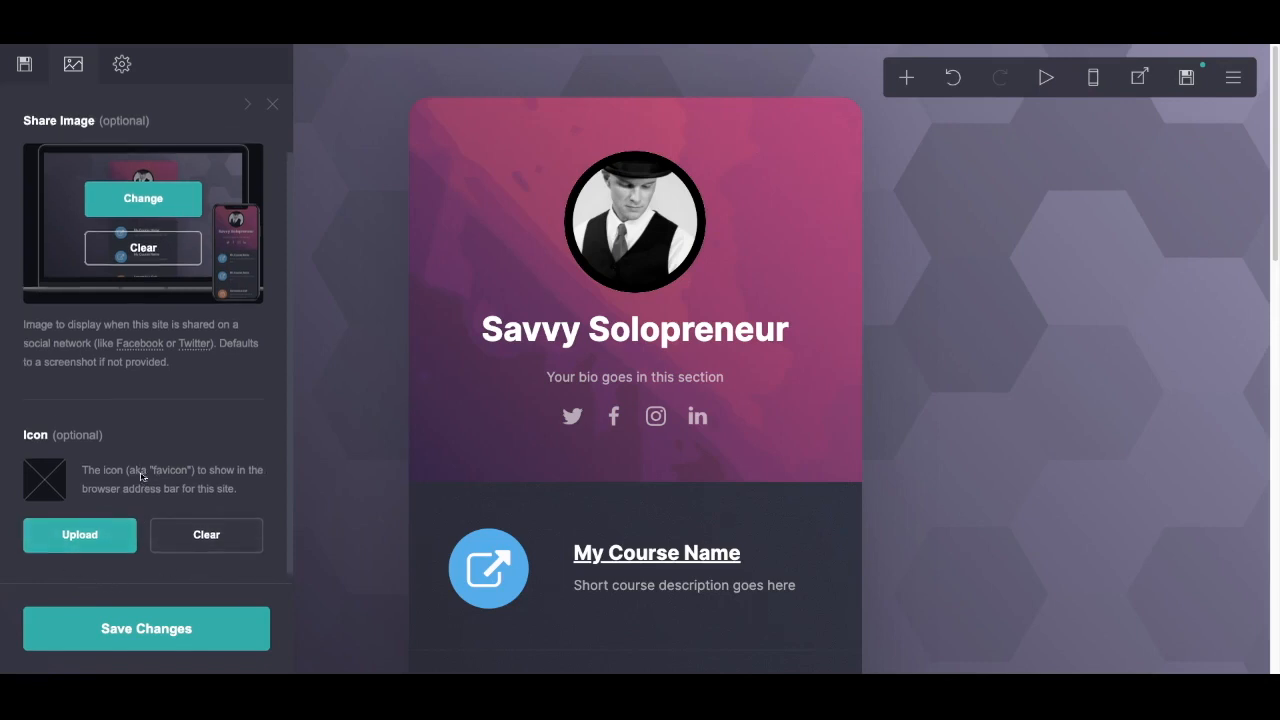
pyautogui.scroll(2, 141, 476)
pyautogui.click(24, 64)
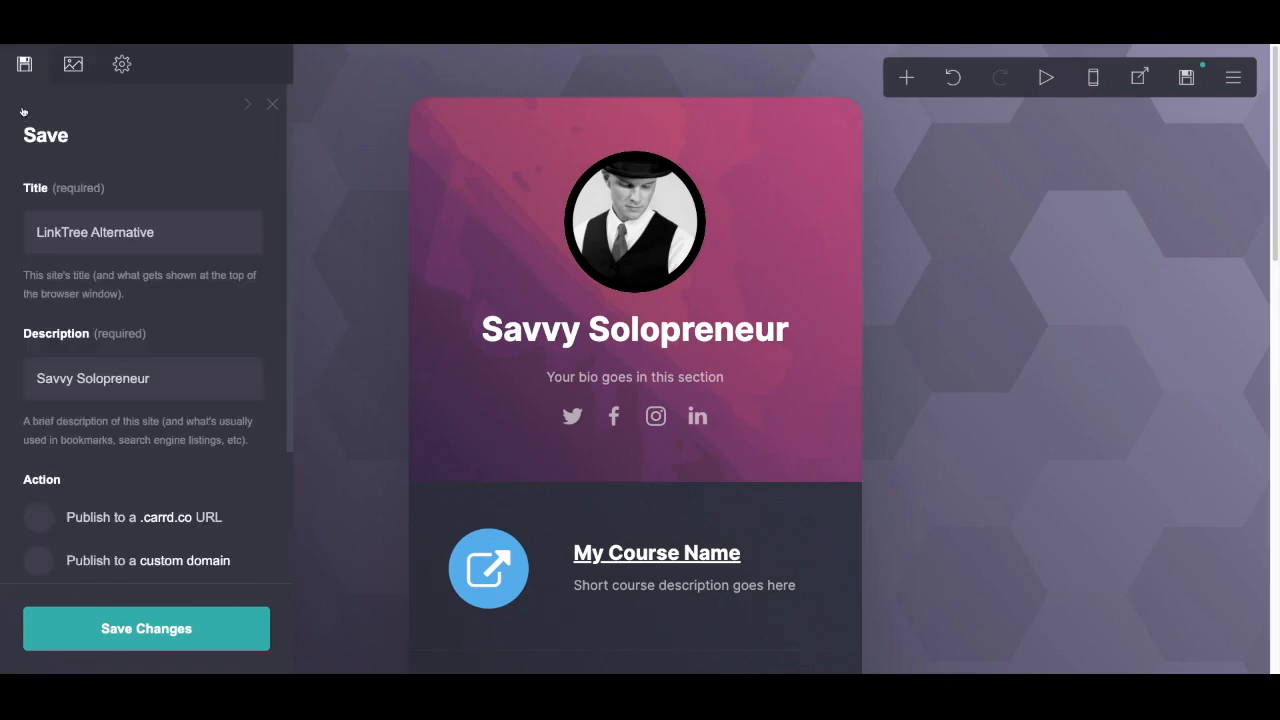
# - Save the site as a template and dismiss the completion message
pyautogui.scroll(-3, 168, 365)
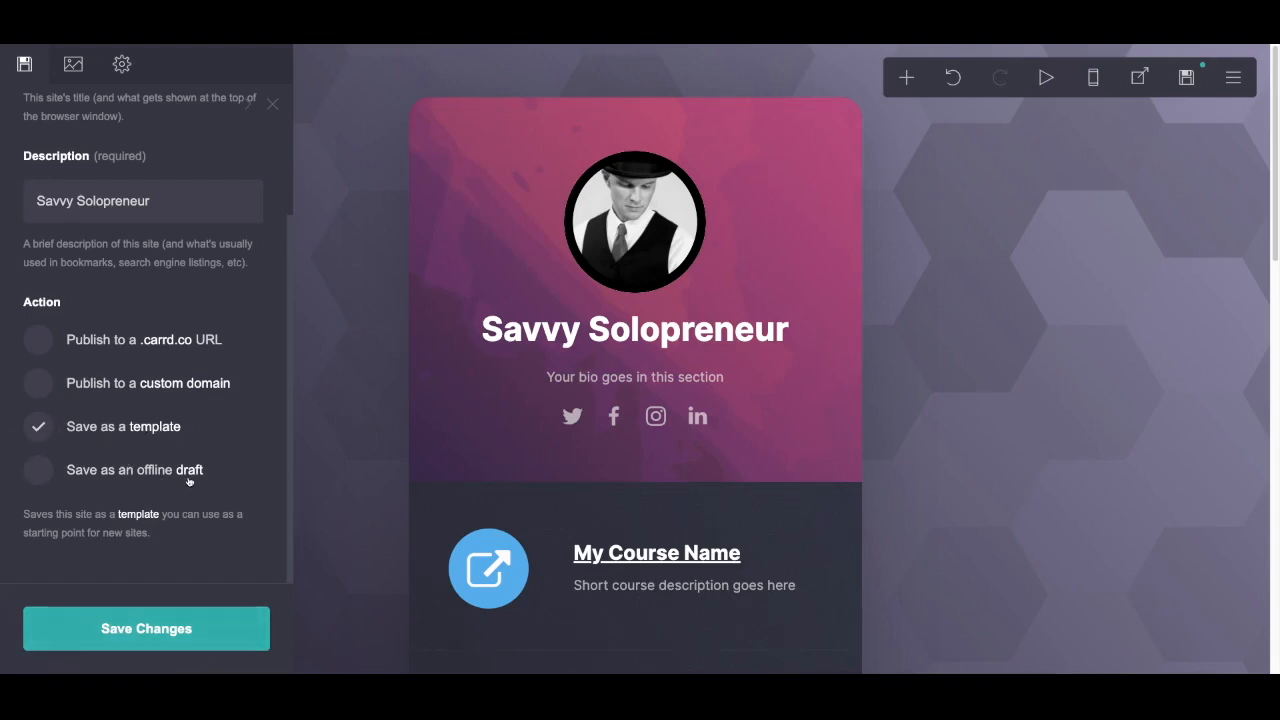
pyautogui.click(148, 672)
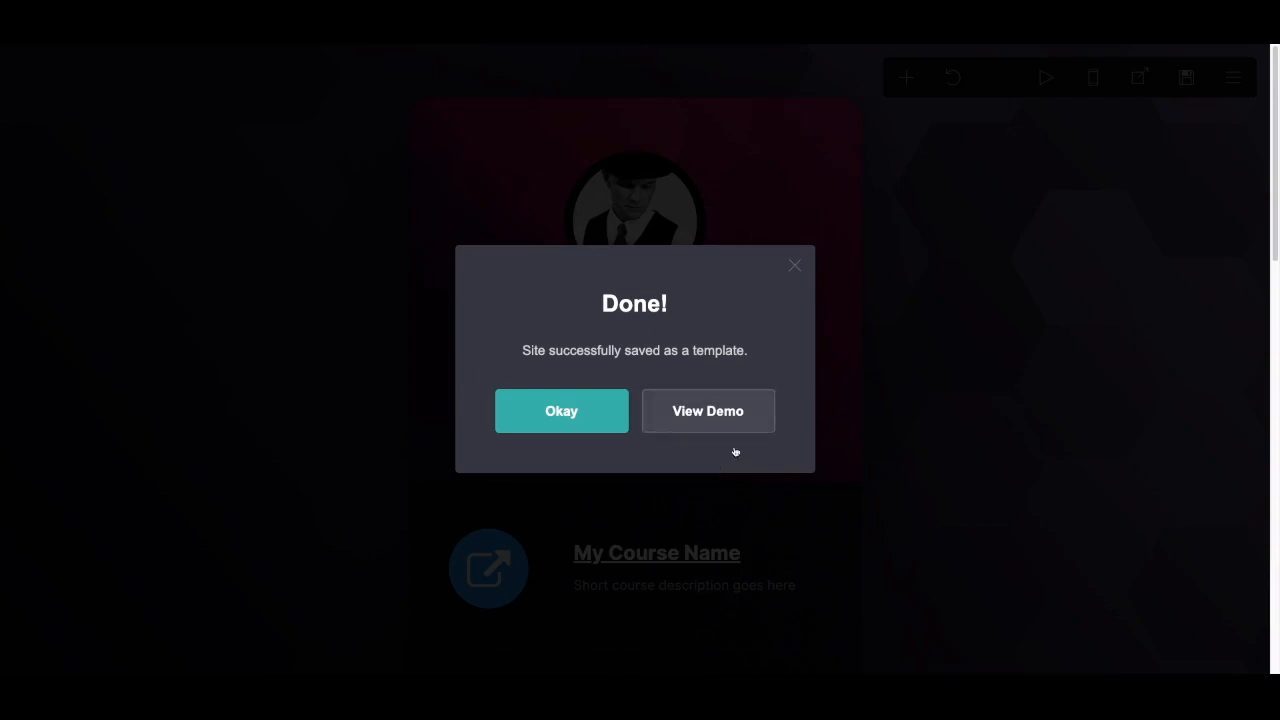
pyautogui.click(580, 416)
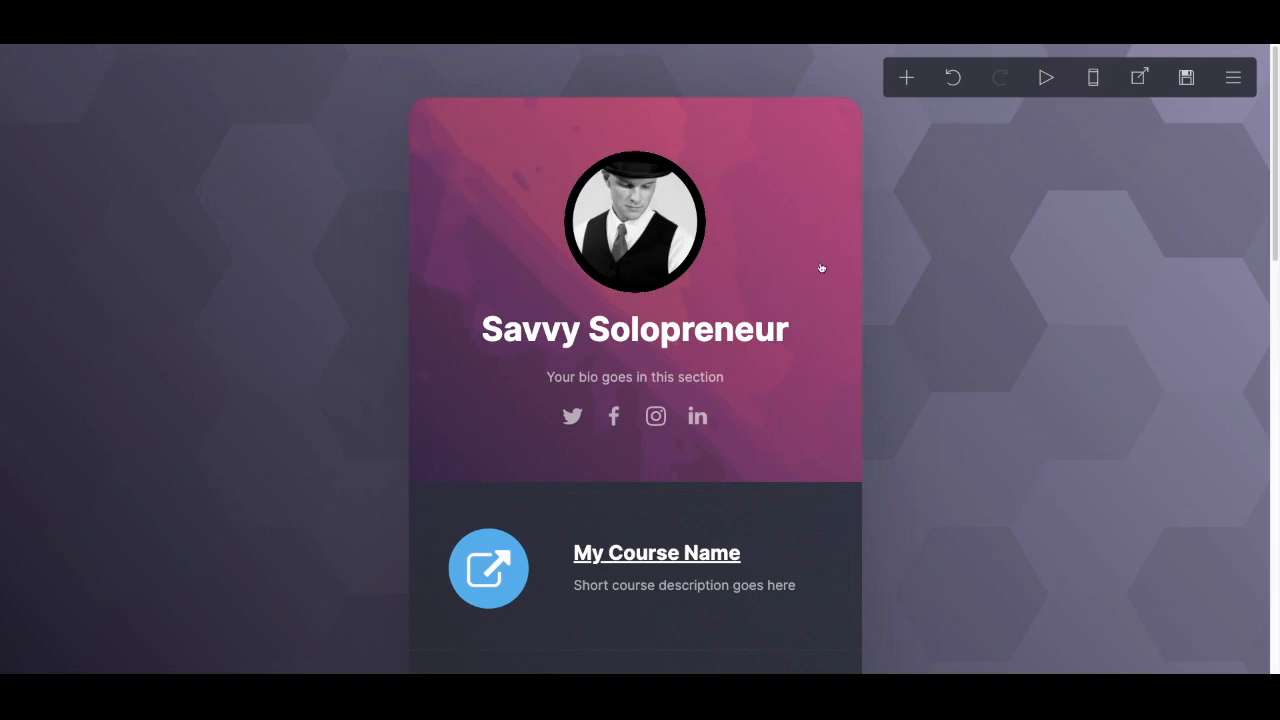
pyautogui.scroll(-2, 791, 458)
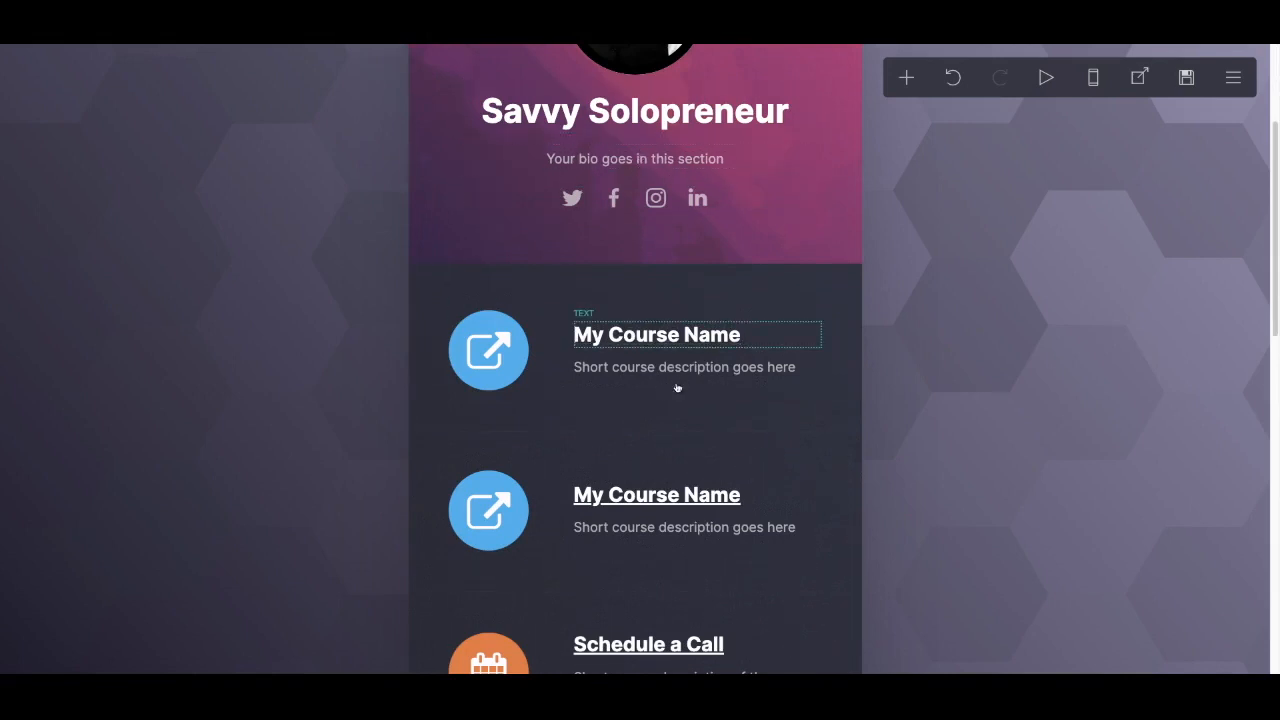
pyautogui.scroll(2, 723, 395)
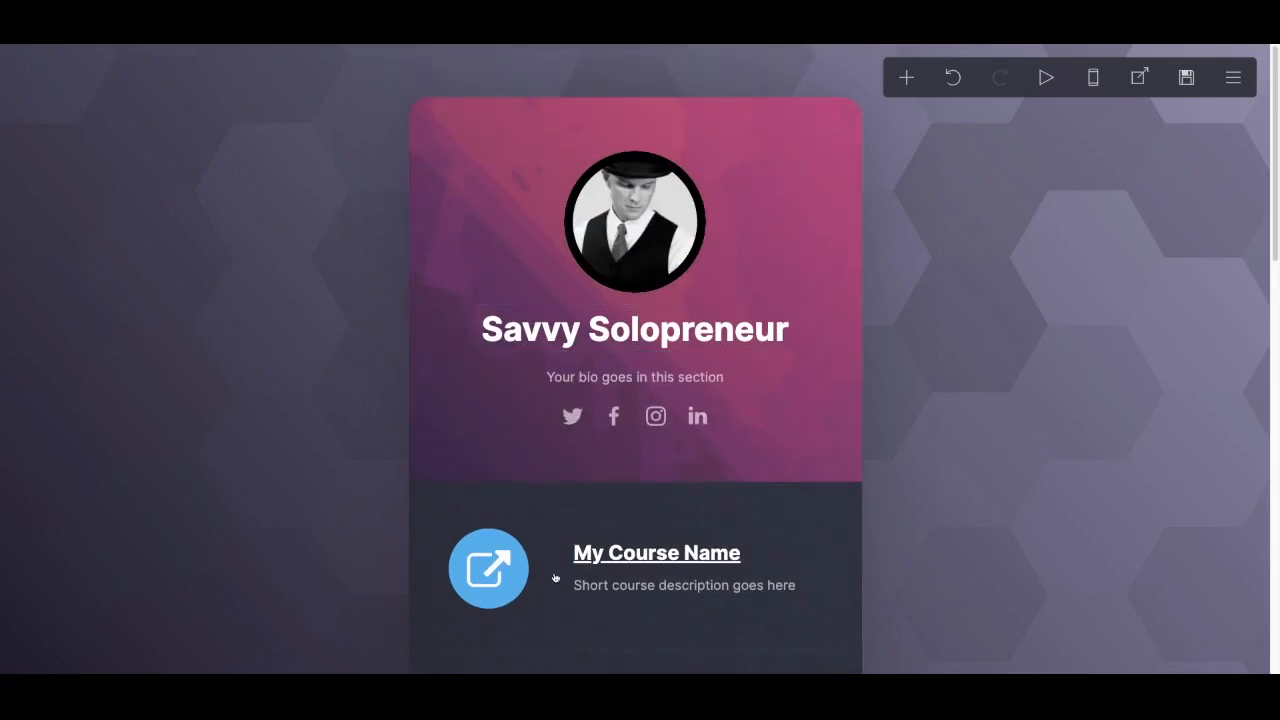
pyautogui.scroll(-1, 520, 555)
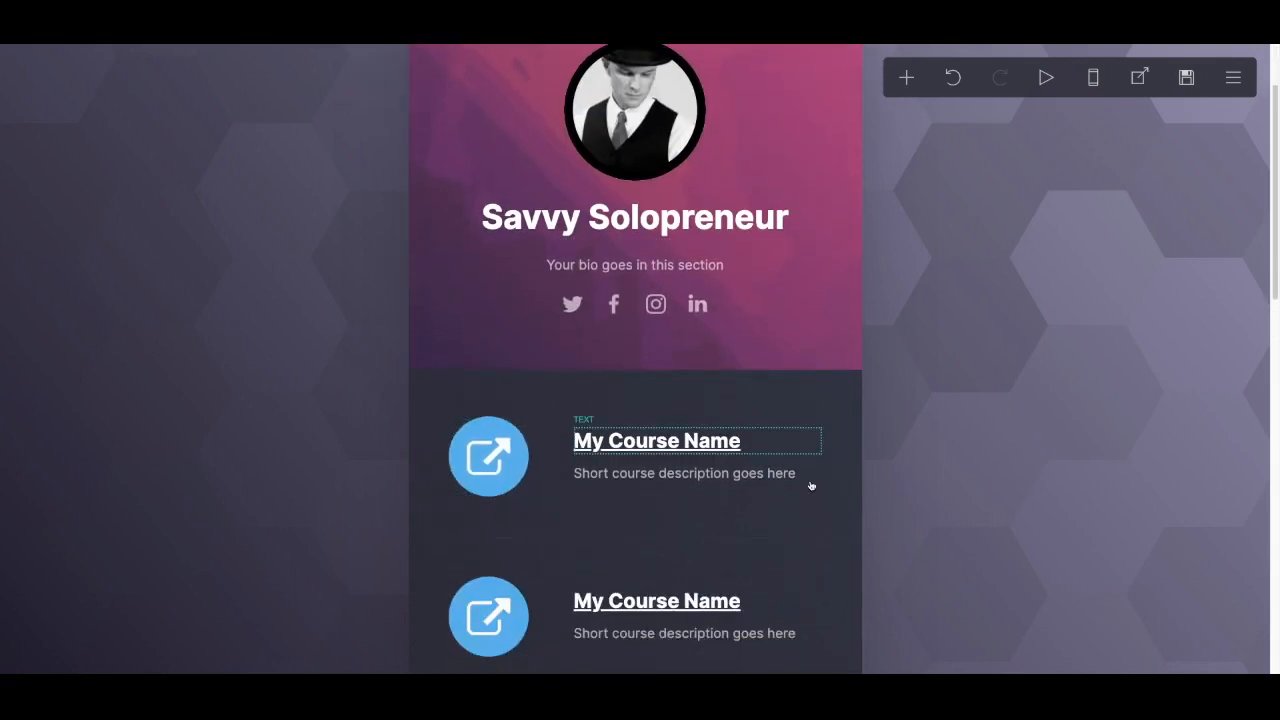
pyautogui.scroll(-1, 526, 489)
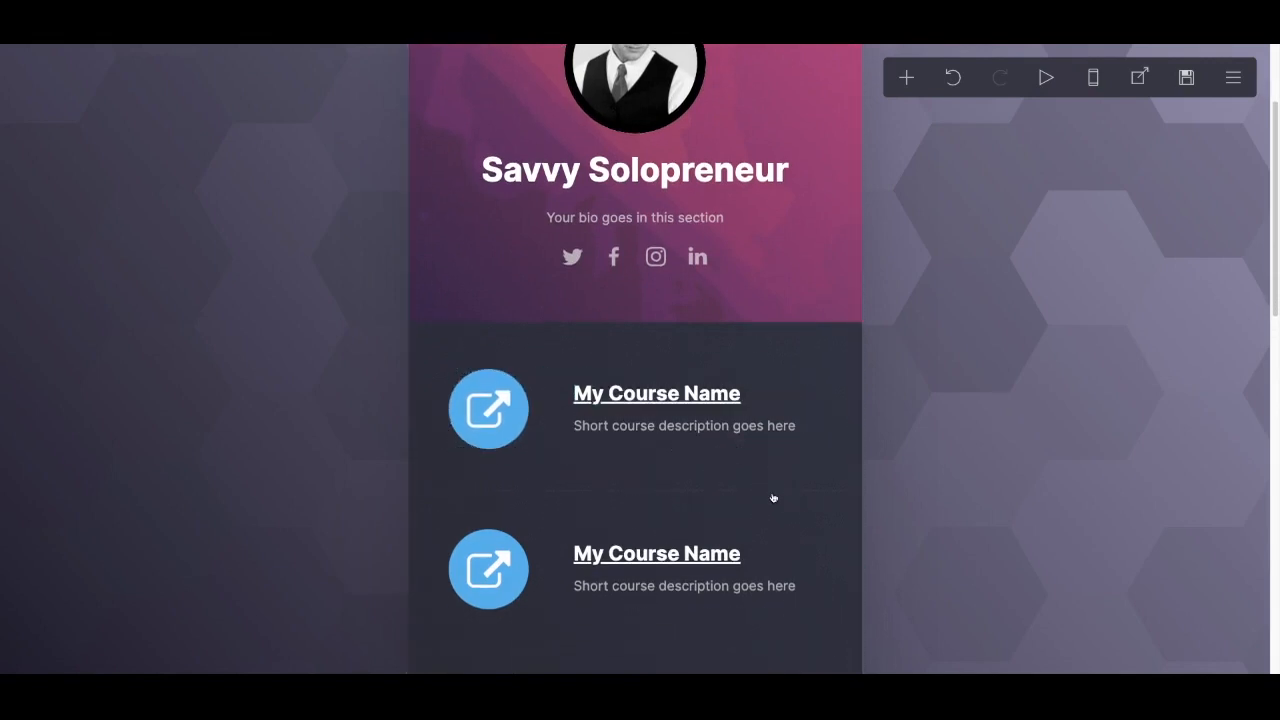
pyautogui.scroll(-1, 788, 524)
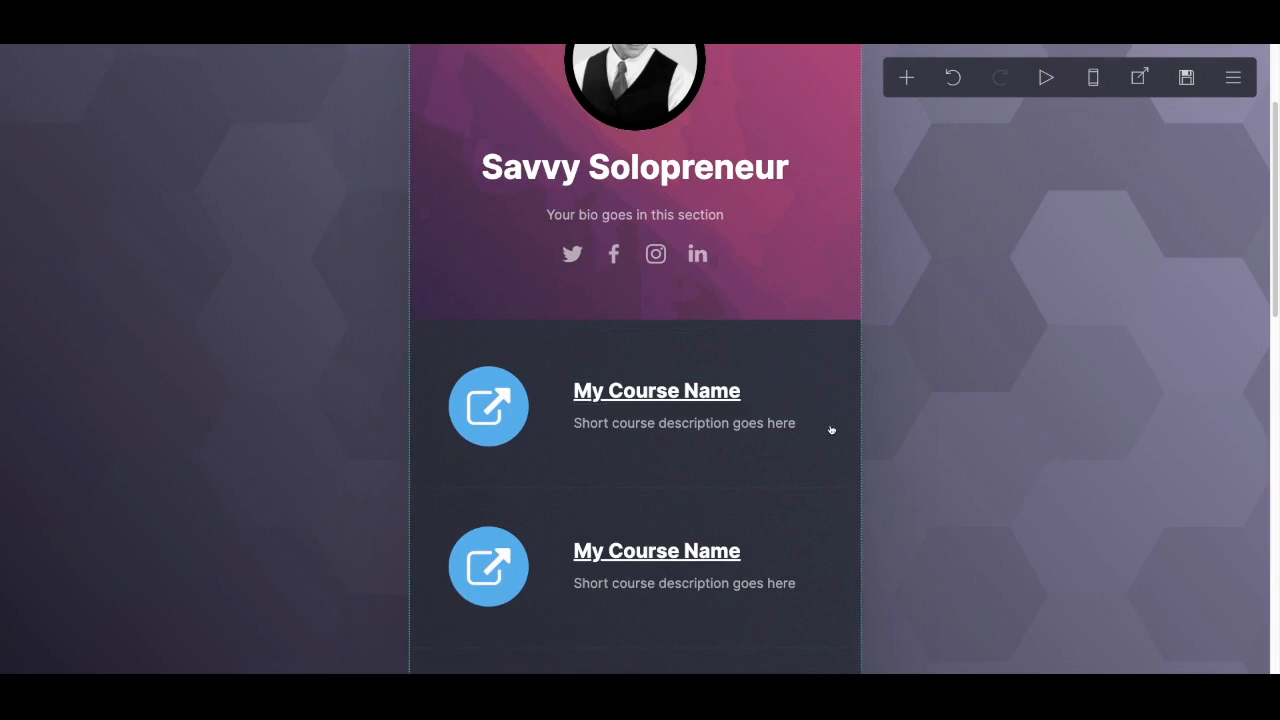
pyautogui.scroll(4, 843, 407)
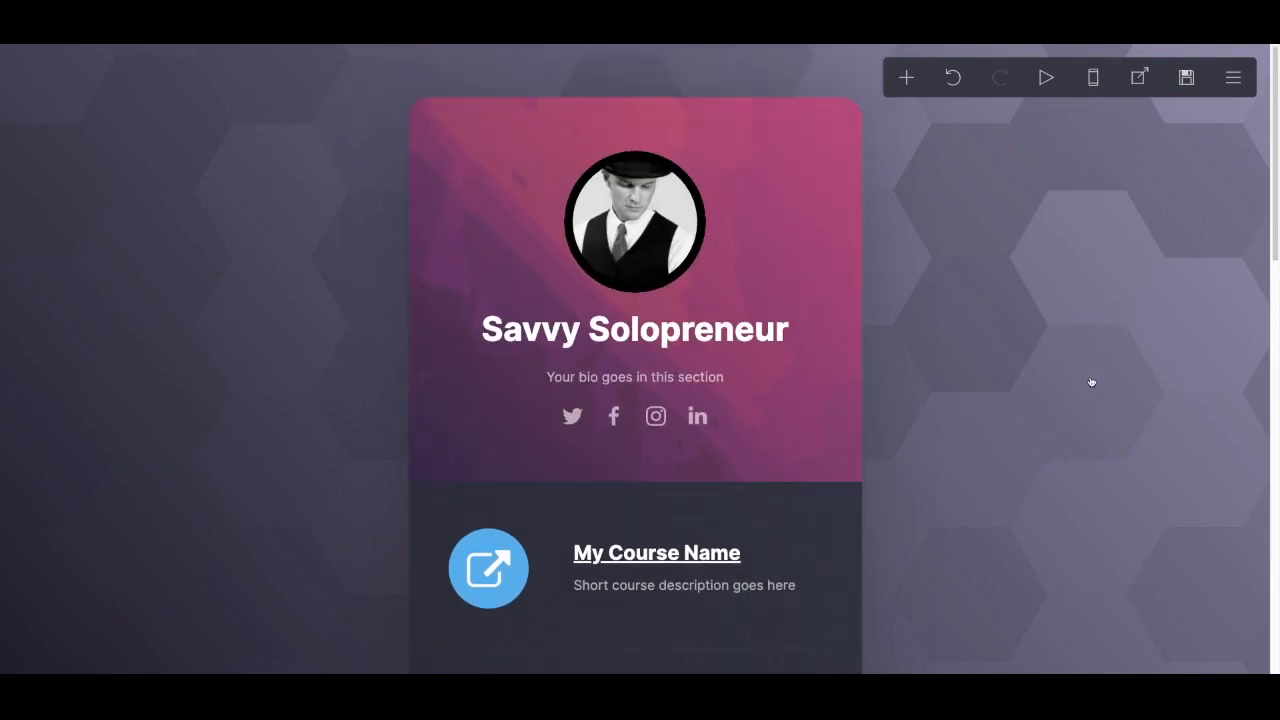